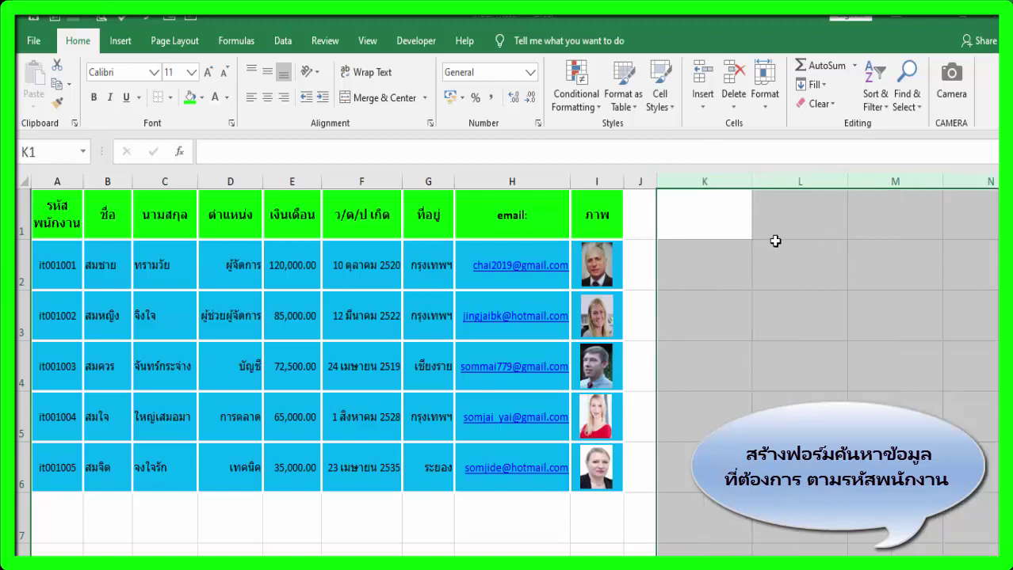
Copy the employee code header (รหัสพนักงาน) from A1 into K1 with its formatting.
left_click(739, 216)
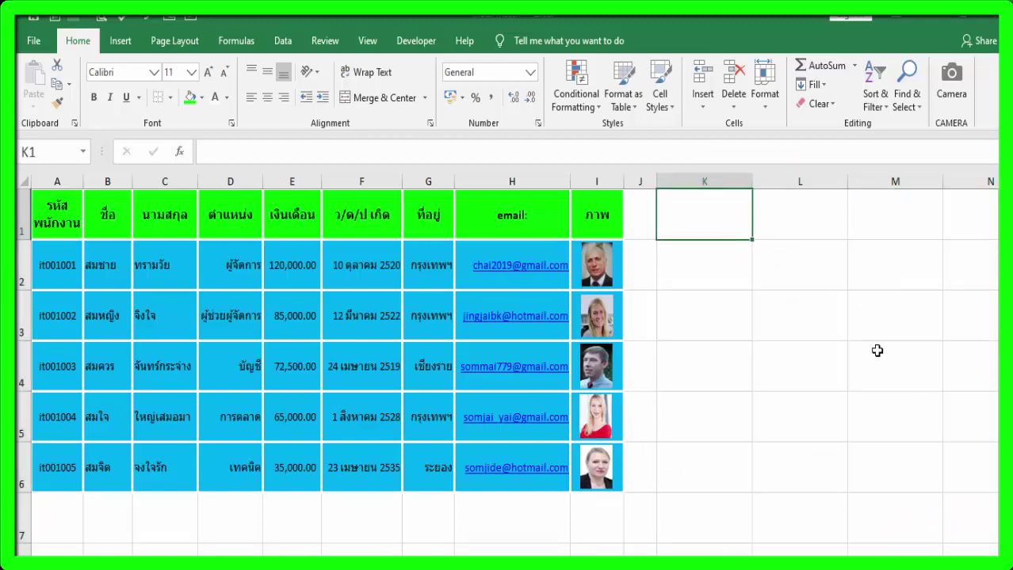
left_click(59, 219)
right_click(55, 222)
left_click(79, 258)
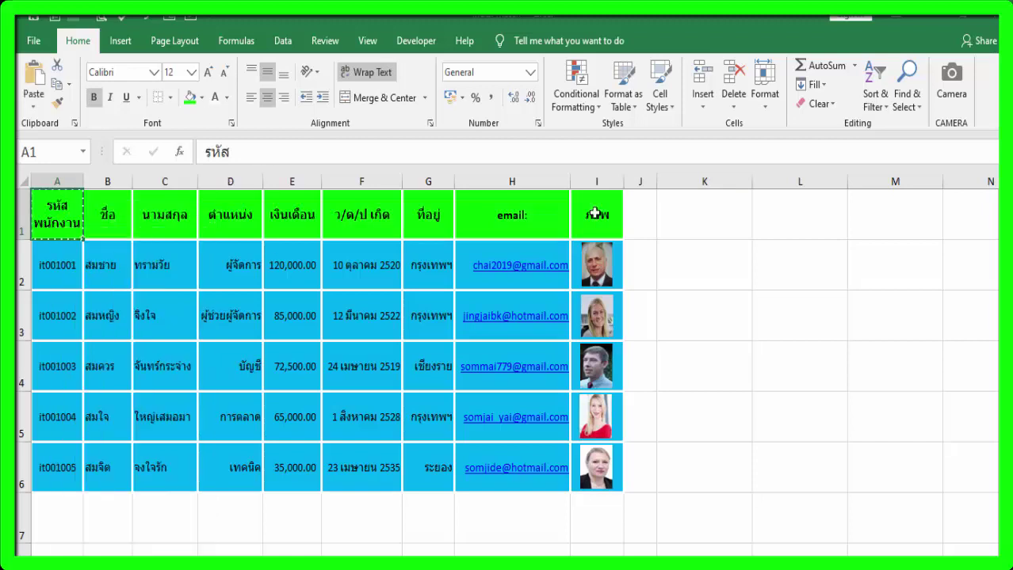
left_click(687, 207)
right_click(686, 207)
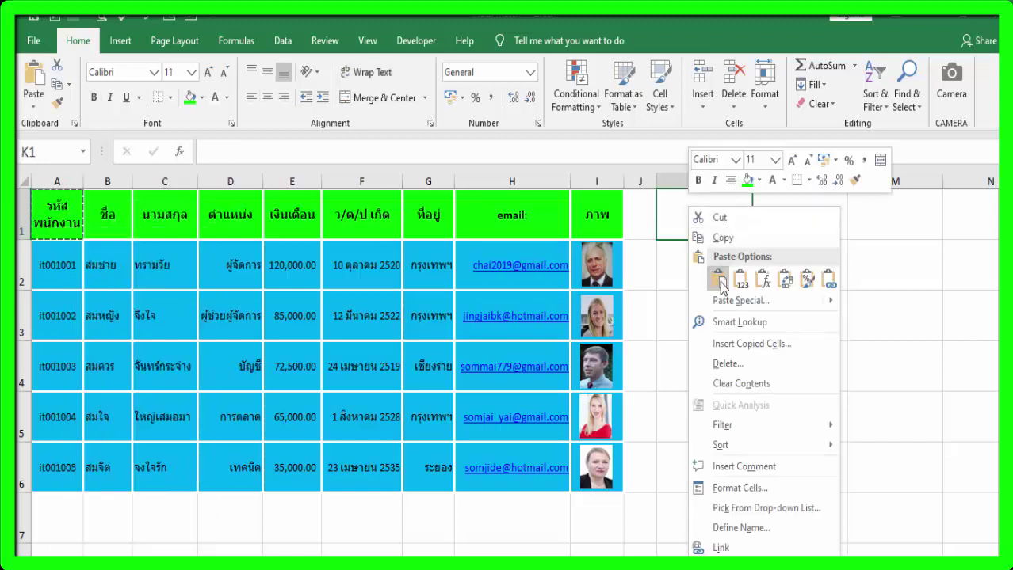
left_click(715, 266)
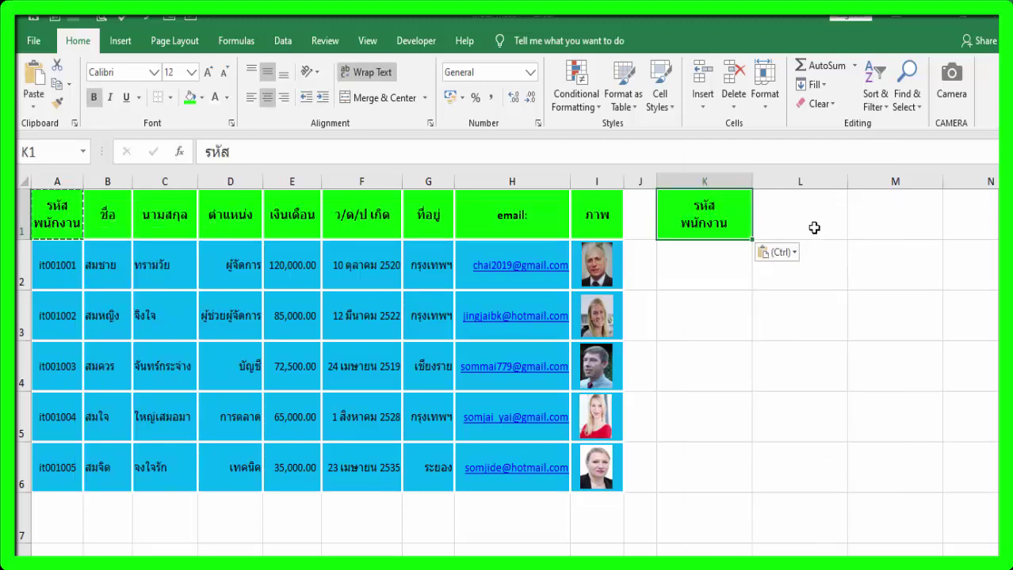
Add a List data validation to cell L1 with the employee codes in =$A$2:$A$6 as its source.
left_click(802, 224)
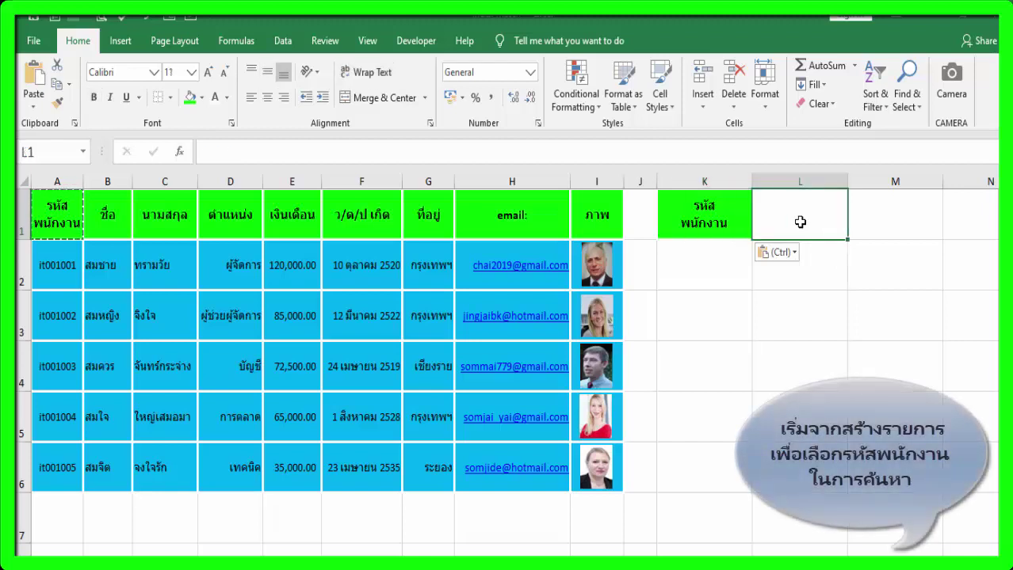
left_click(285, 42)
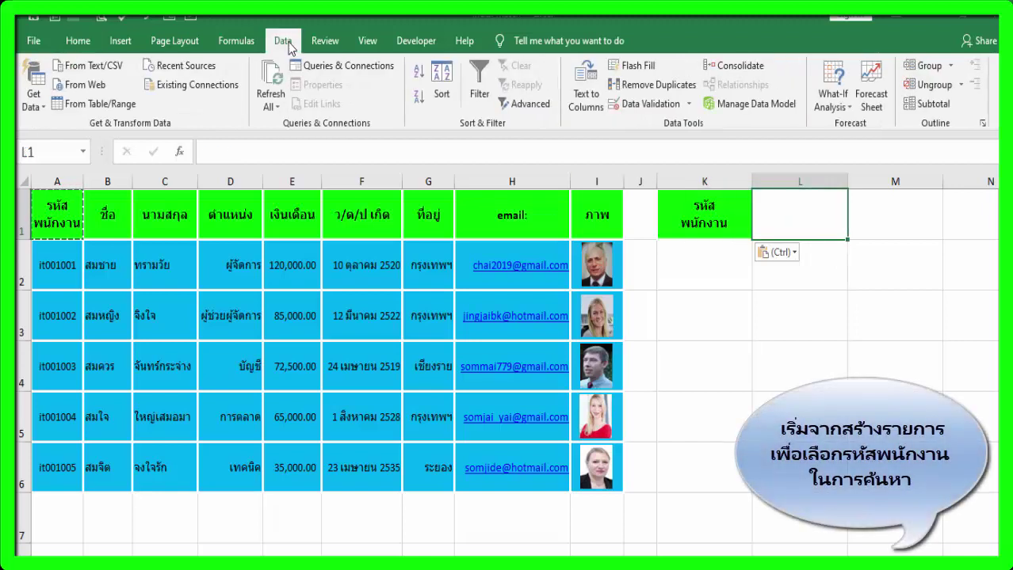
left_click(688, 104)
left_click(676, 126)
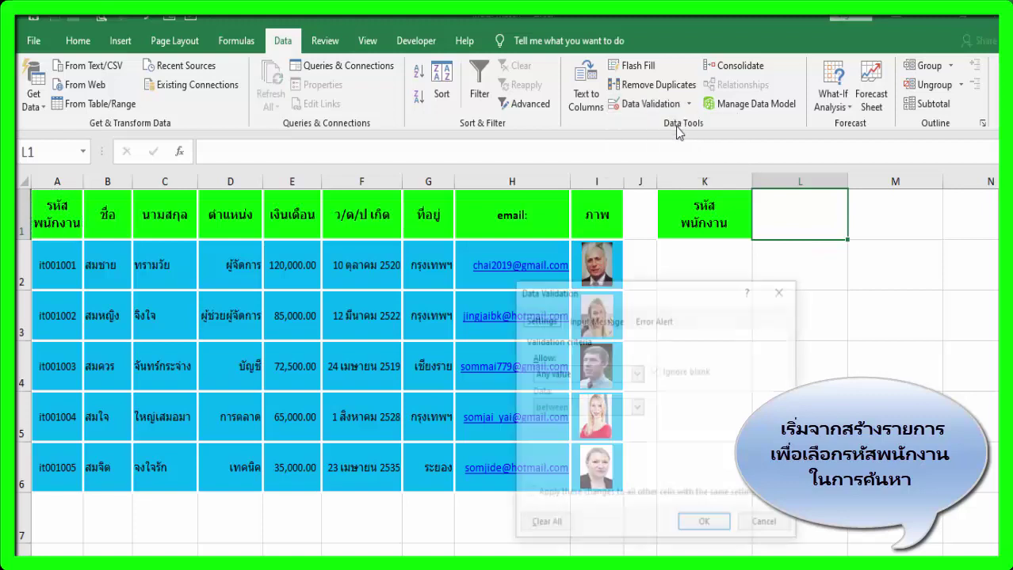
left_click_drag(662, 282, 696, 246)
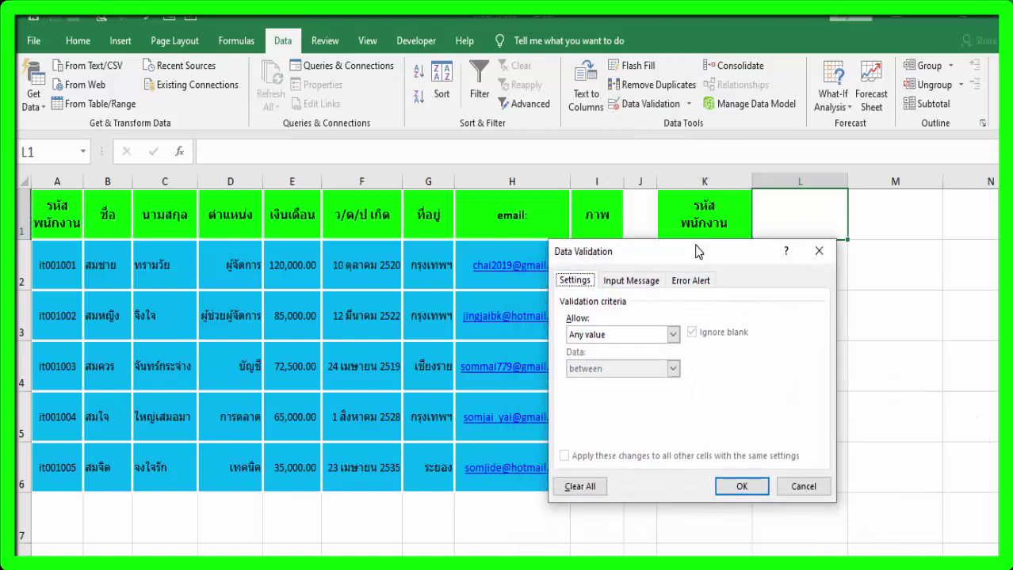
left_click(672, 334)
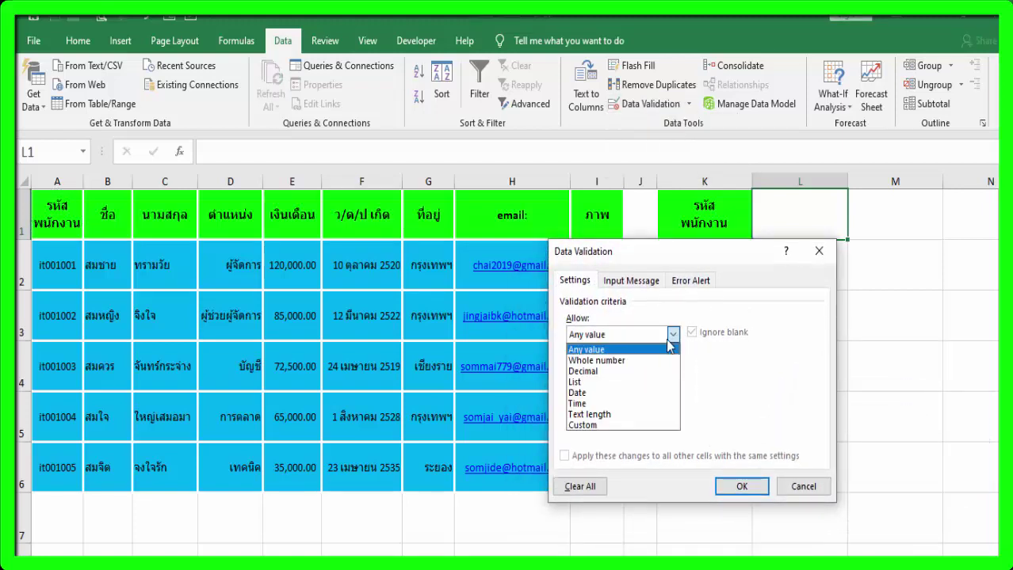
left_click(580, 383)
left_click(758, 402)
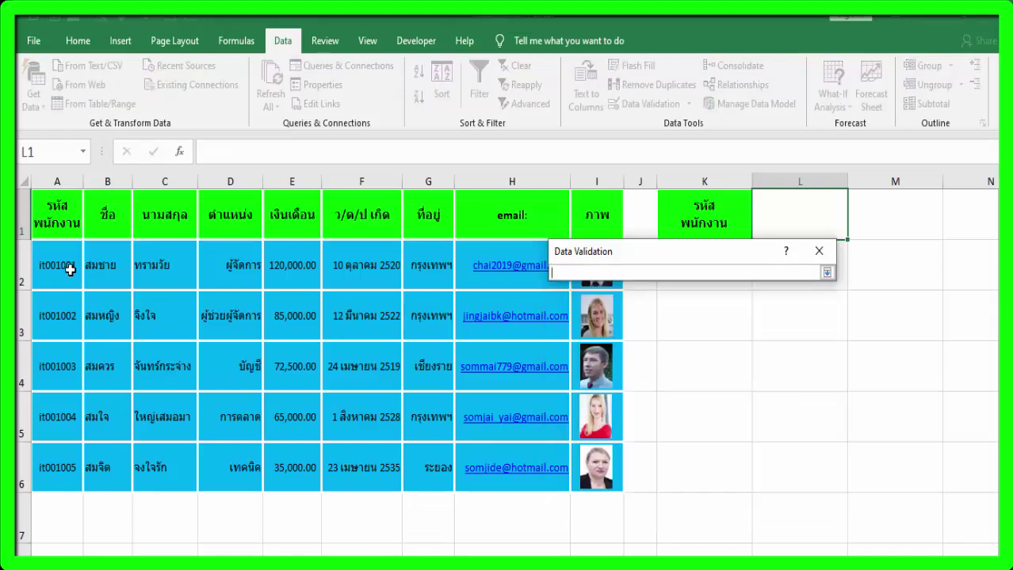
left_click_drag(70, 270, 57, 446)
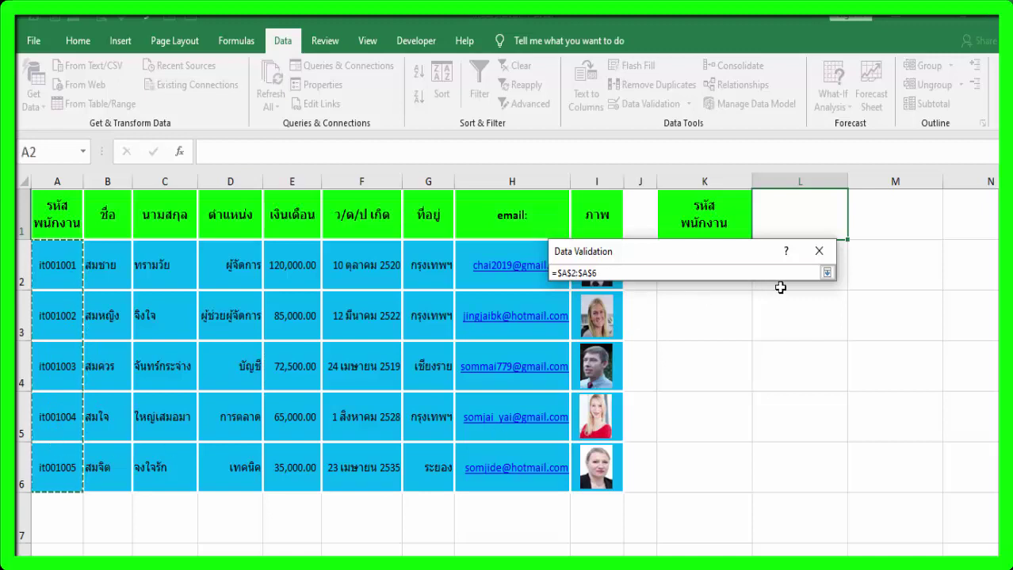
left_click(827, 273)
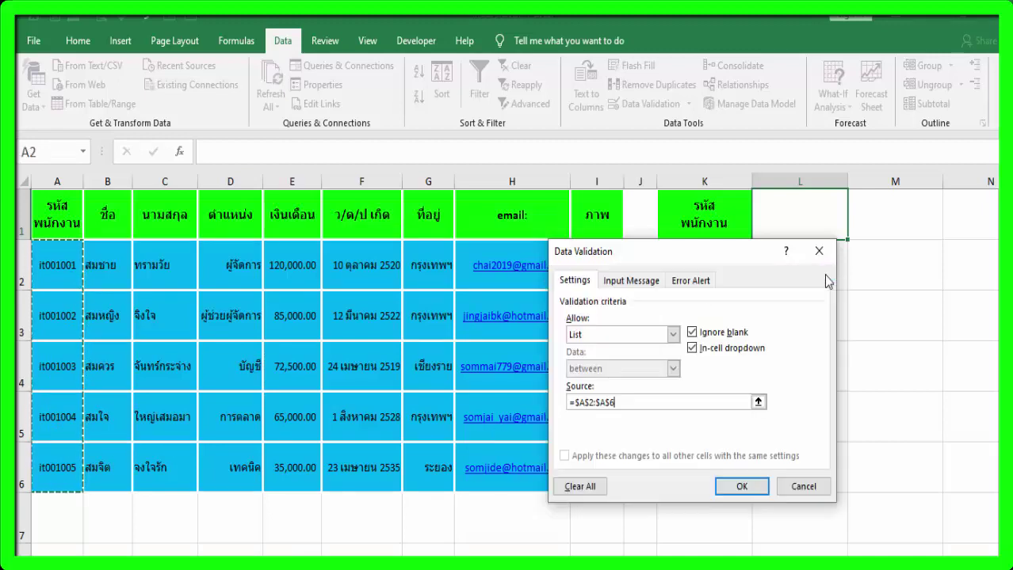
left_click(757, 485)
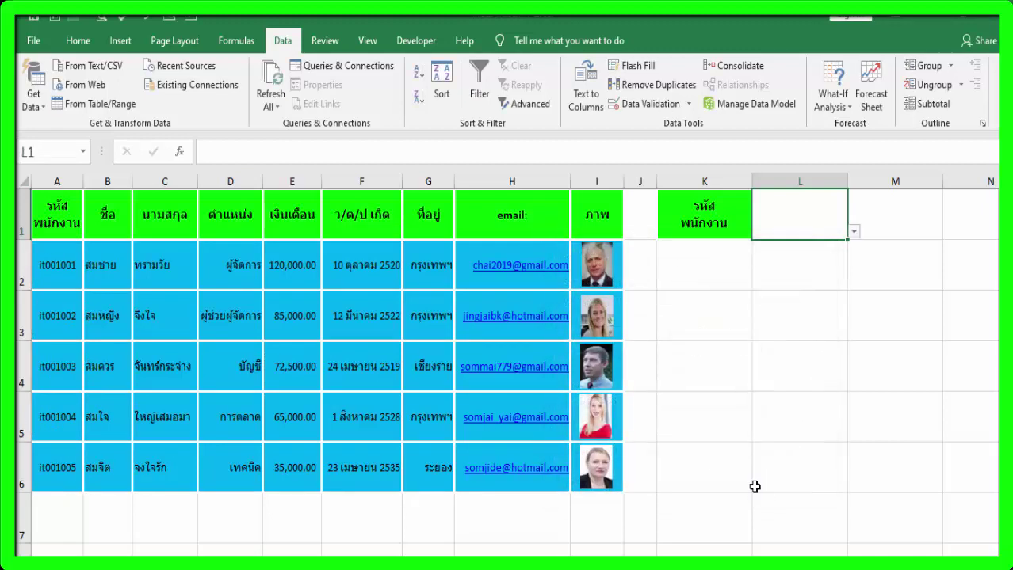
Choose the first employee code in L1's drop-down and format the cell with green fill, centred horizontally and vertically.
left_click(853, 233)
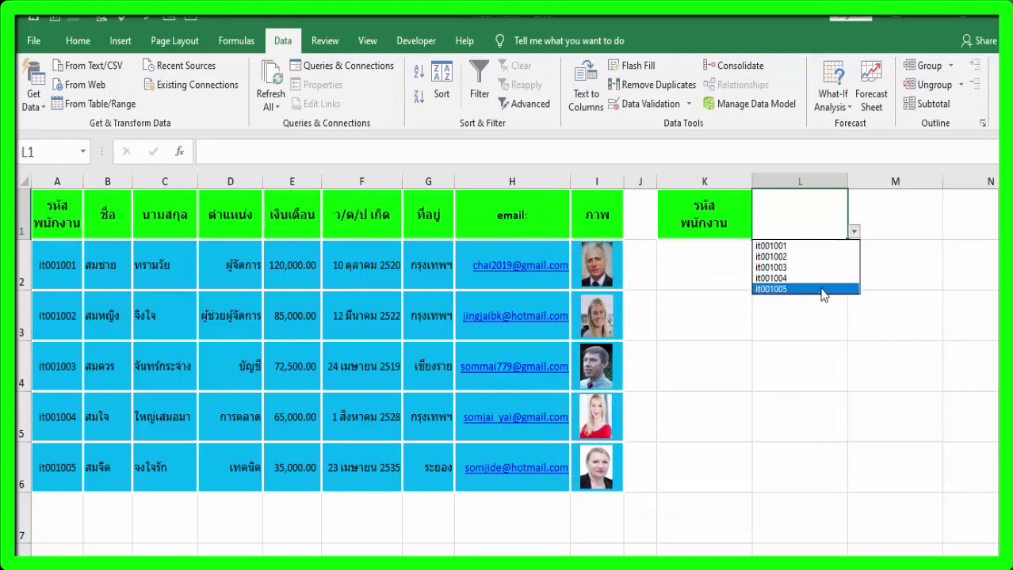
left_click(855, 246)
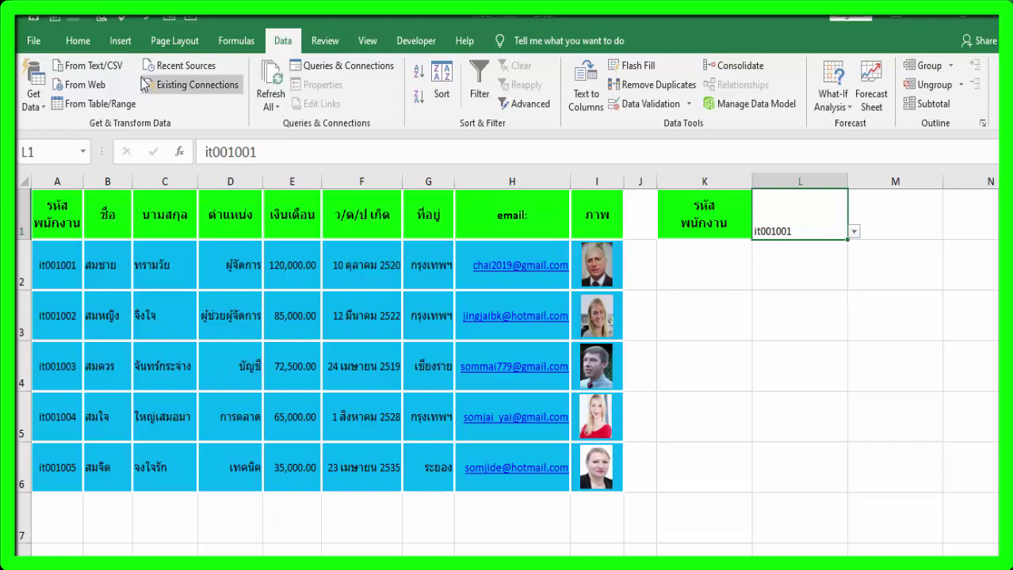
left_click(77, 40)
left_click(190, 97)
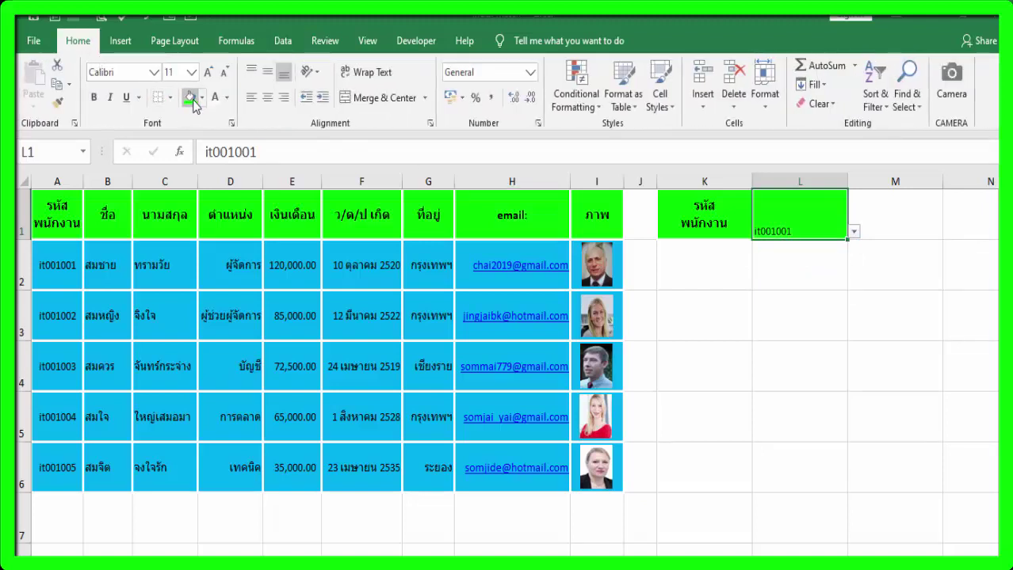
left_click(268, 98)
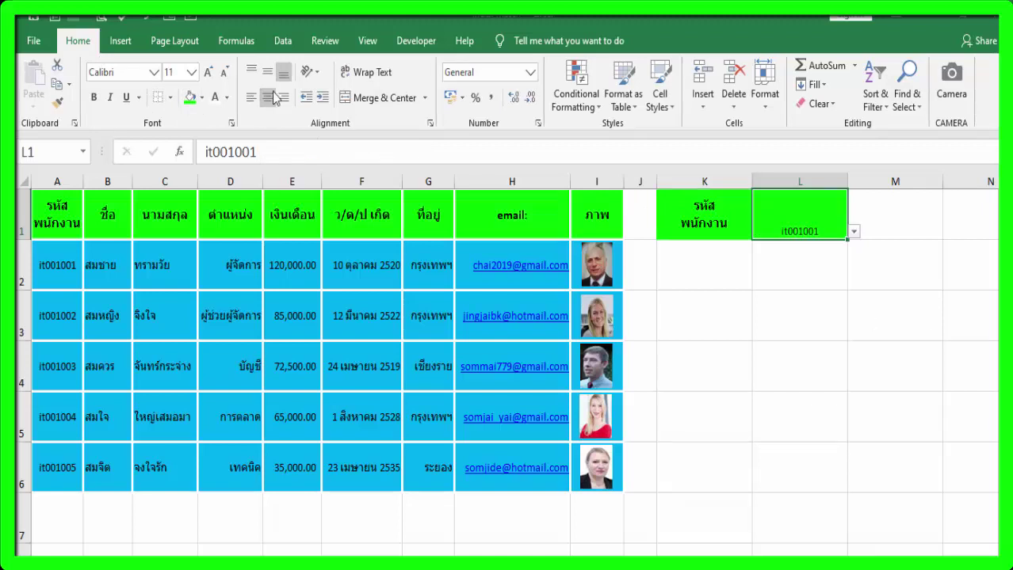
left_click(267, 73)
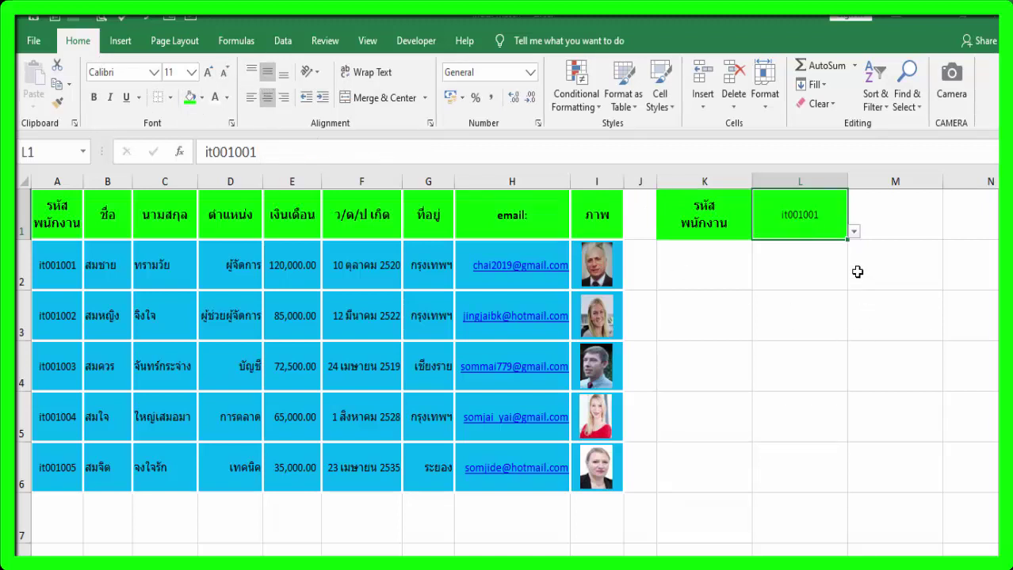
left_click(855, 232)
left_click(855, 233)
left_click(824, 315)
Copy the ชื่อ and นามสกุล headers from B1:C1 into L3:M3.
left_click(120, 231)
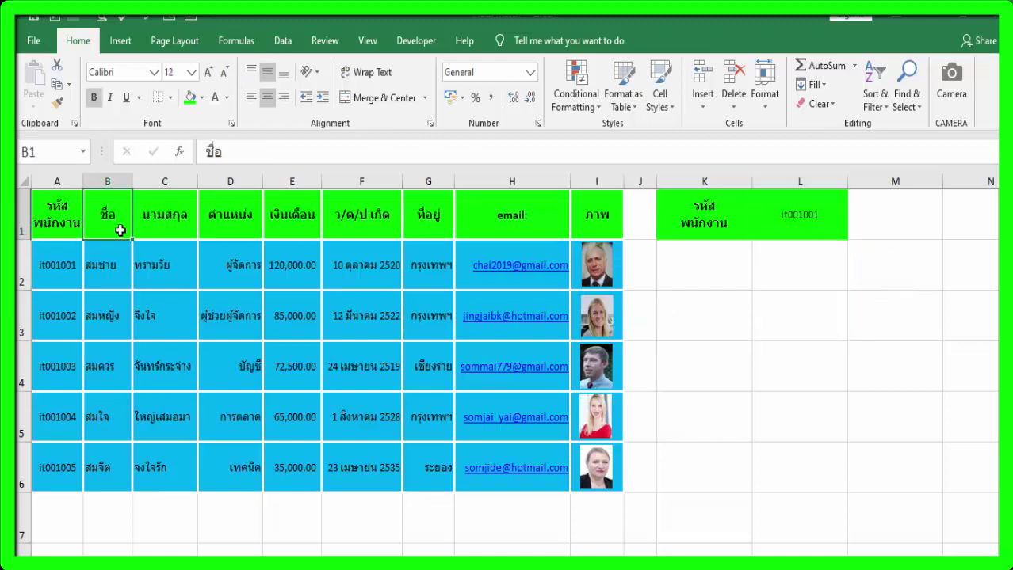
left_click(158, 236, "shift")
right_click(158, 233)
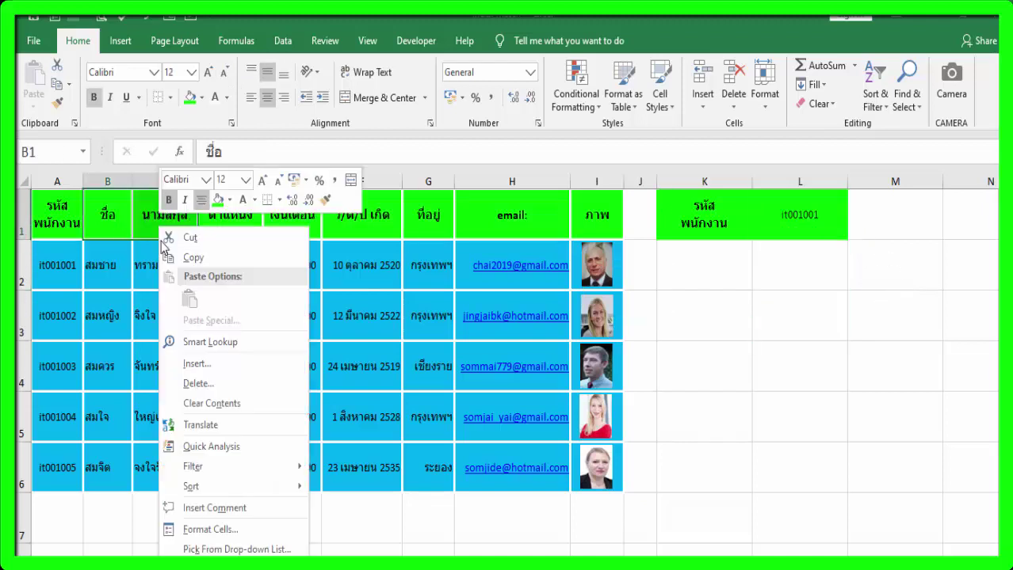
left_click(207, 259)
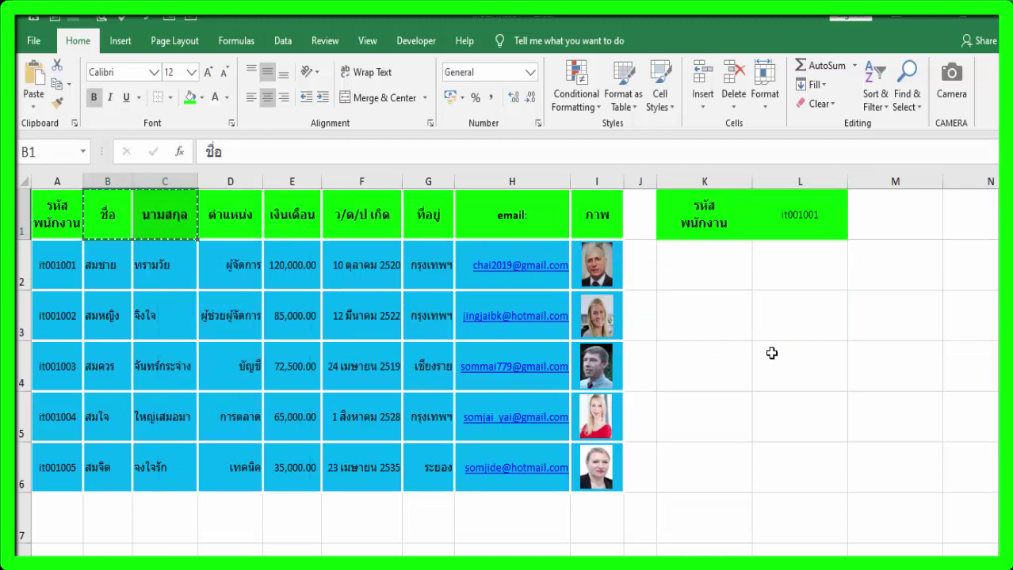
left_click_drag(775, 335, 862, 331)
right_click(837, 321)
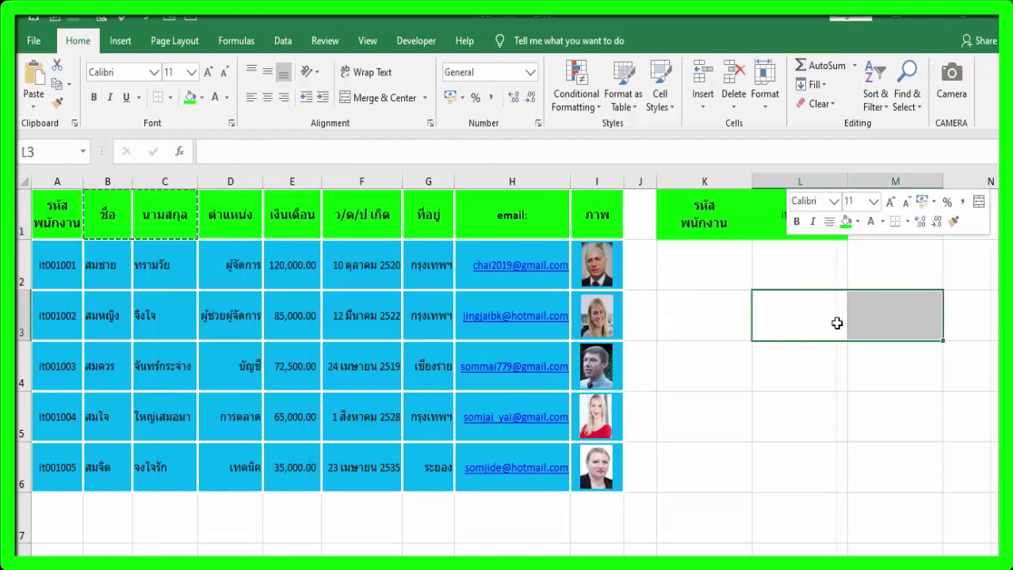
left_click(866, 320)
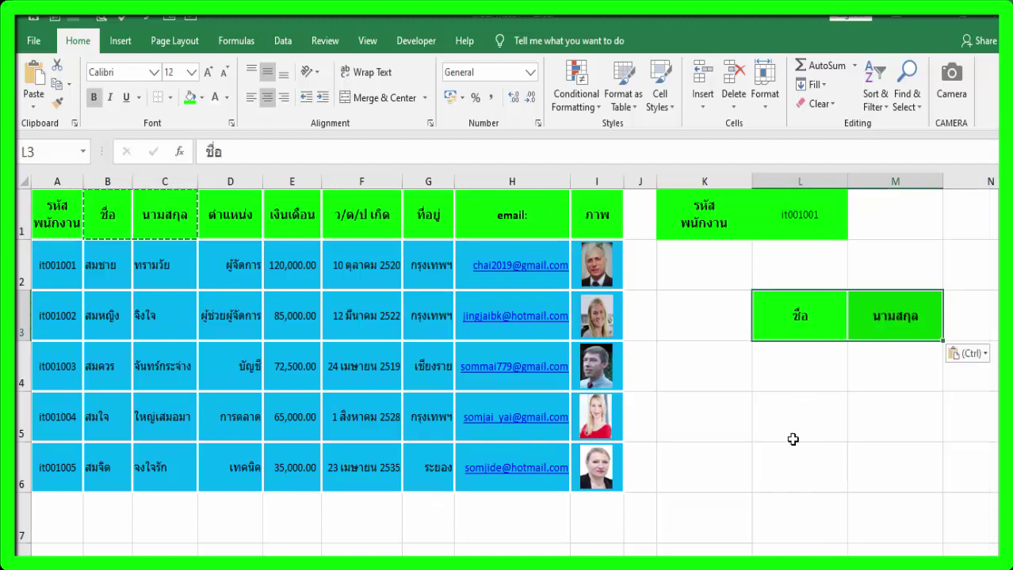
Copy the ตำแหน่ง header from D1 into K5.
left_click(712, 409)
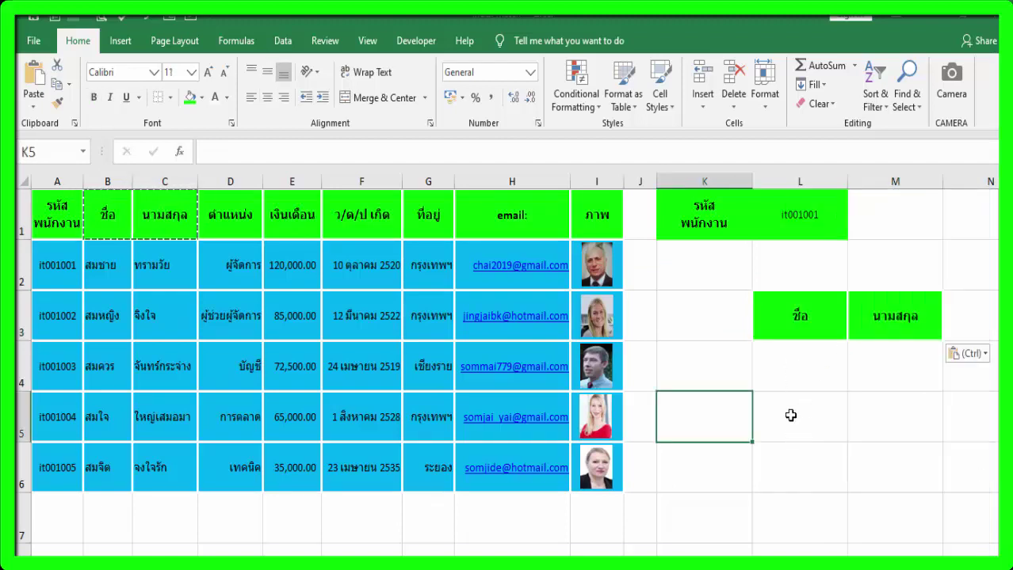
left_click(241, 219)
right_click(241, 219)
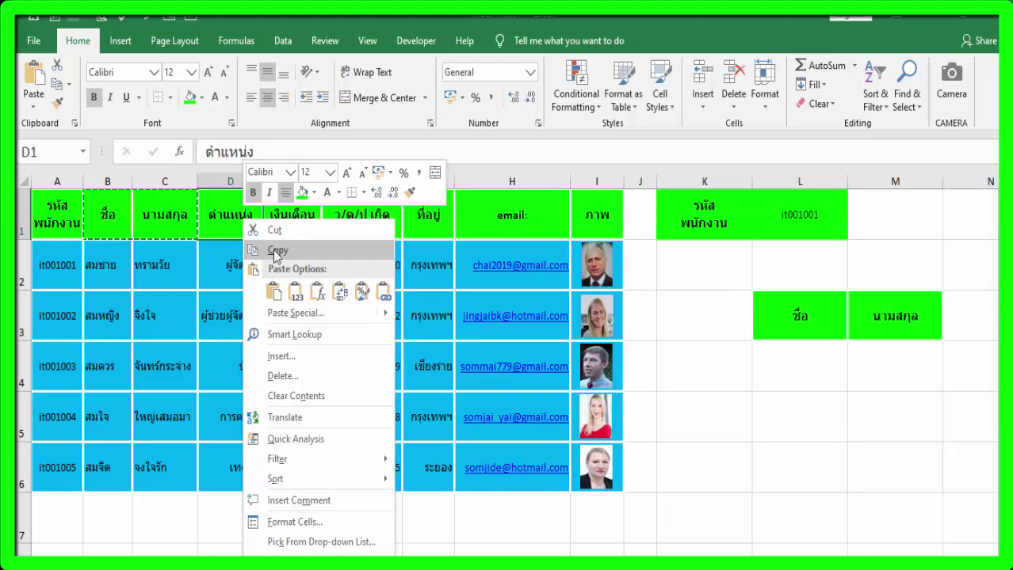
left_click(270, 251)
left_click(721, 408)
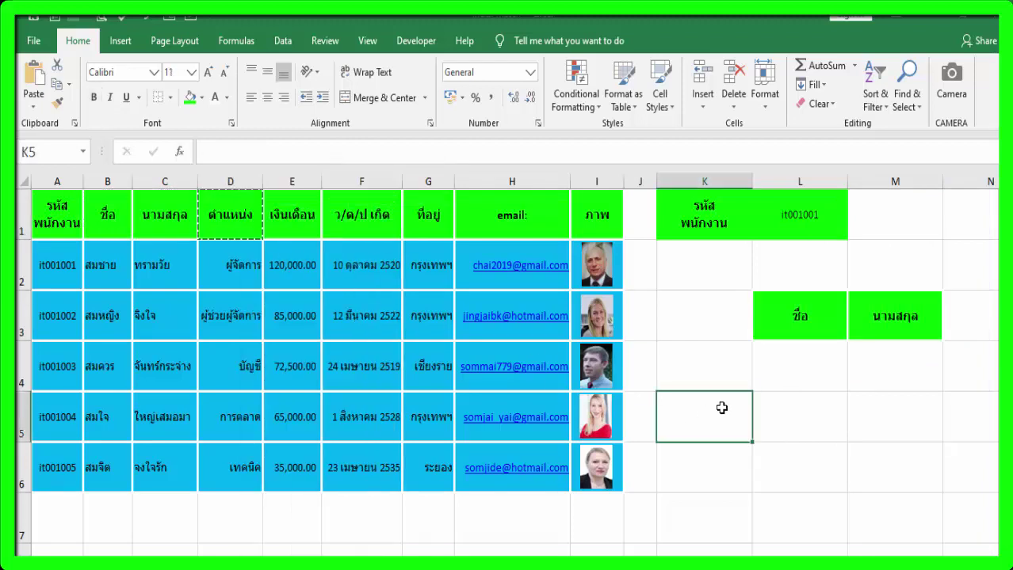
right_click(721, 408)
left_click(756, 129)
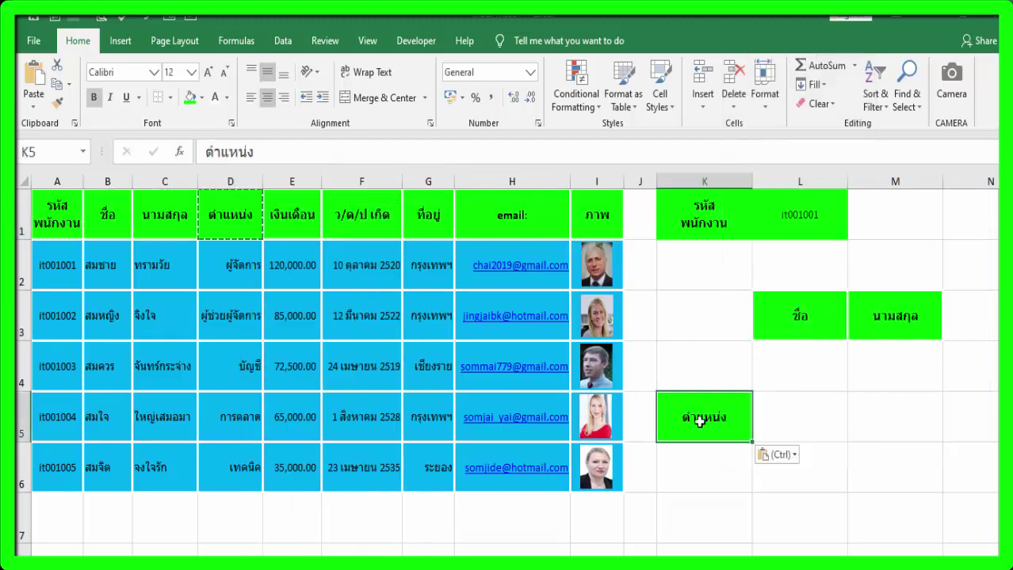
Copy the email: header from H1 into K6, directly below the ตำแหน่ง label.
left_click(700, 459)
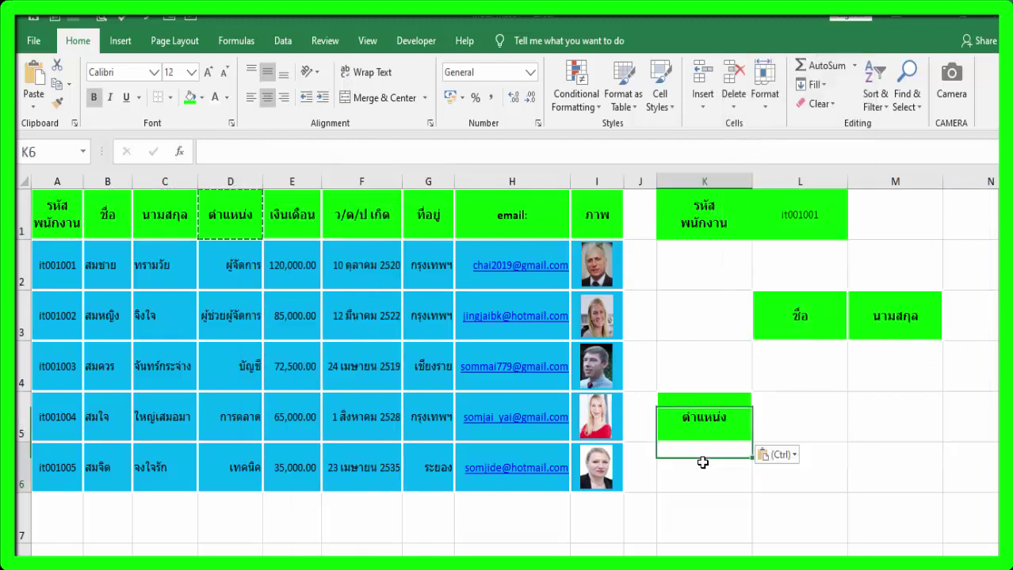
left_click(511, 228)
right_click(511, 228)
left_click(542, 262)
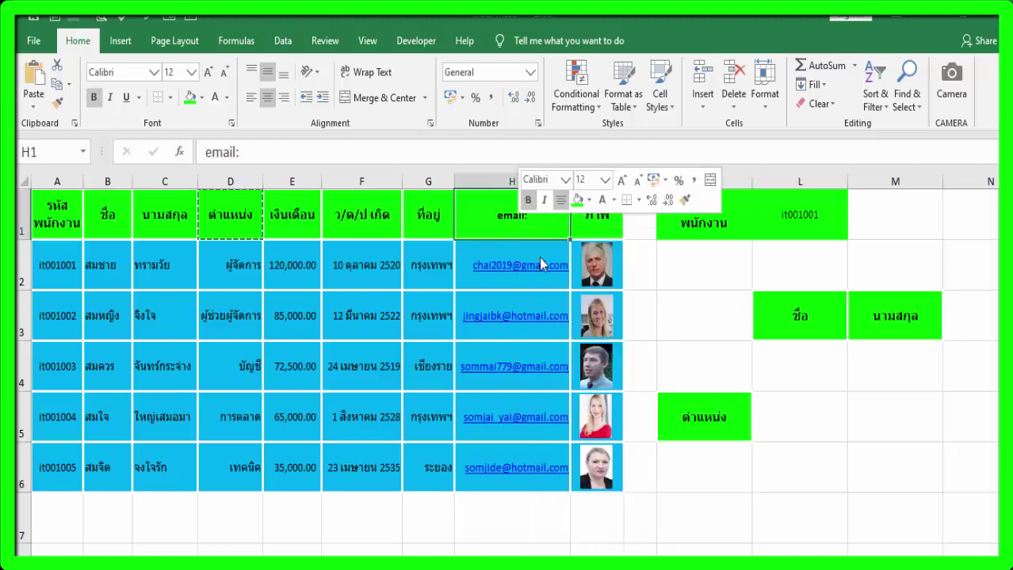
left_click(734, 471)
right_click(734, 470)
left_click(767, 205)
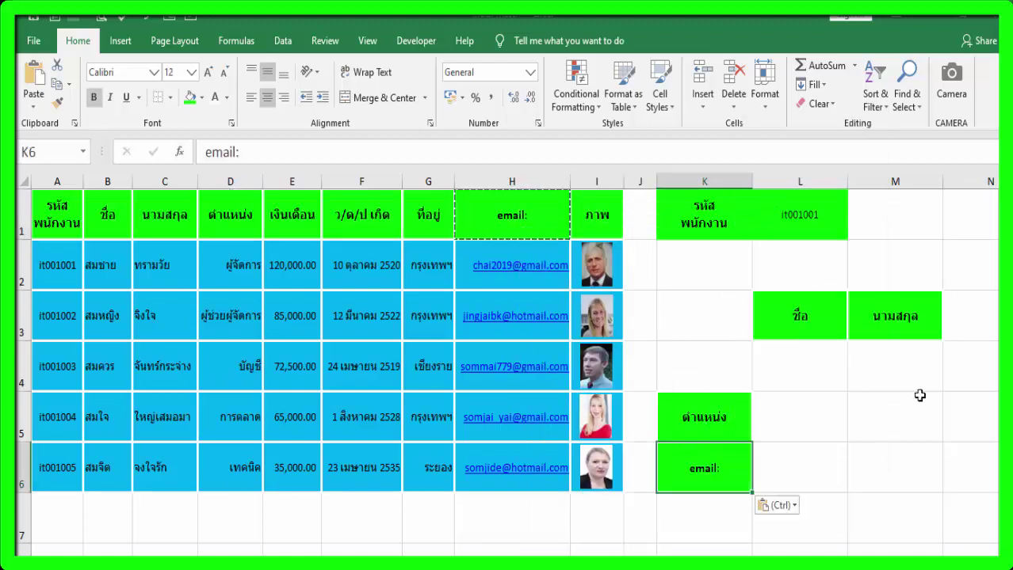
Fill cells K3:K4 with the same green as the headers.
left_click(919, 404)
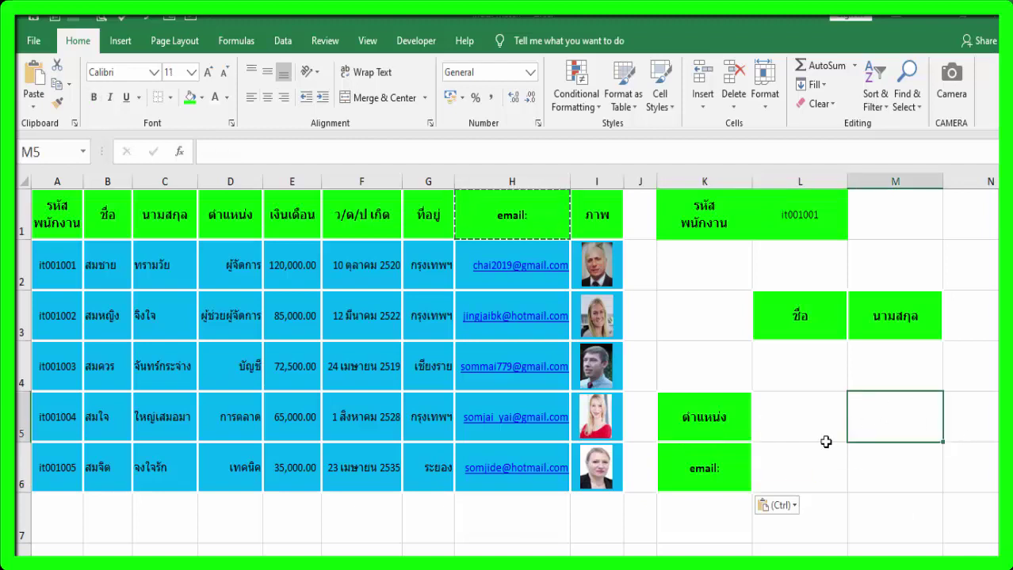
left_click_drag(668, 301, 683, 368)
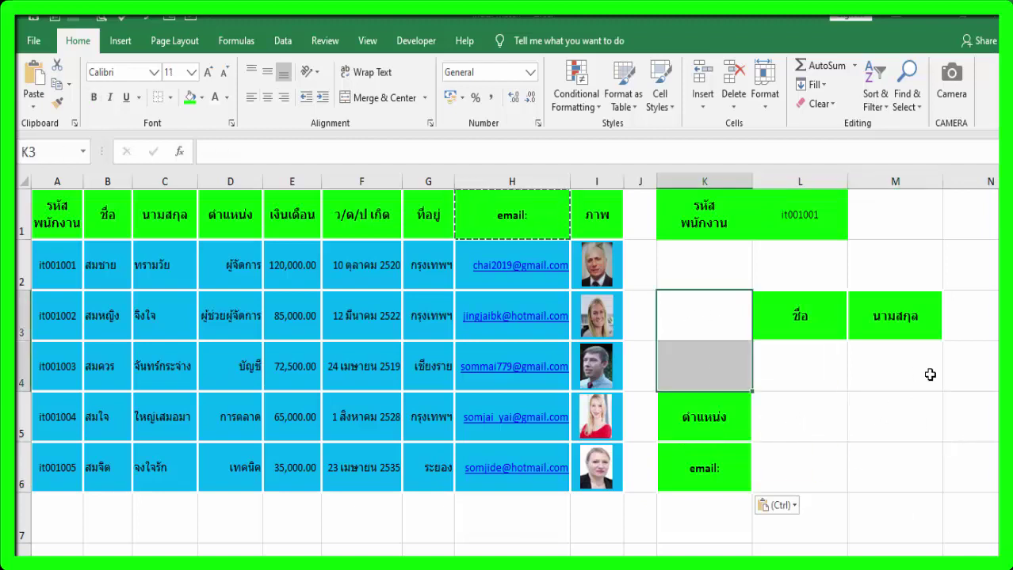
left_click(190, 97)
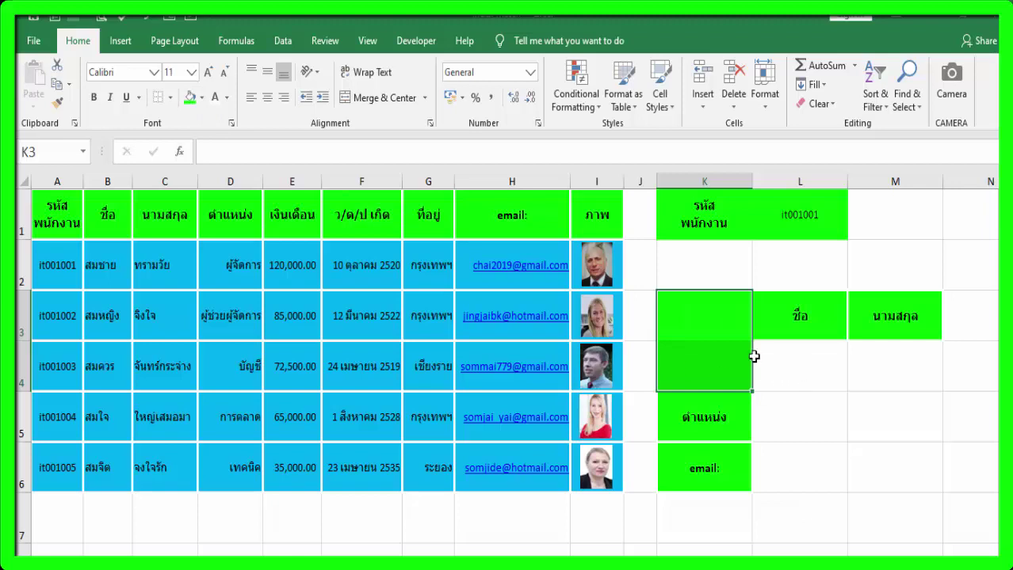
Copy the ภาพ header from I1 into K3.
left_click(598, 215)
right_click(598, 215)
left_click(638, 229)
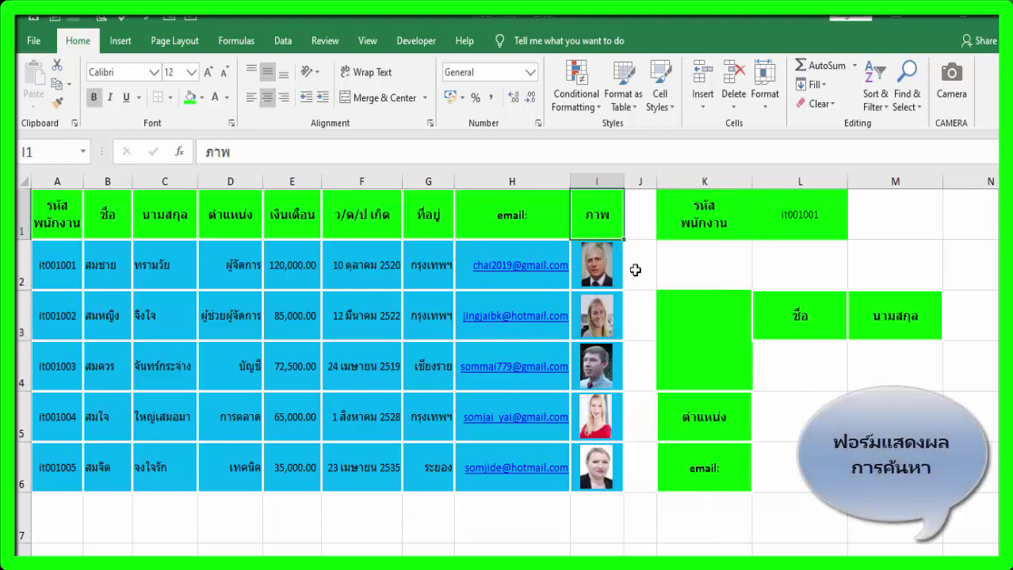
left_click(712, 317)
right_click(711, 317)
left_click(703, 299)
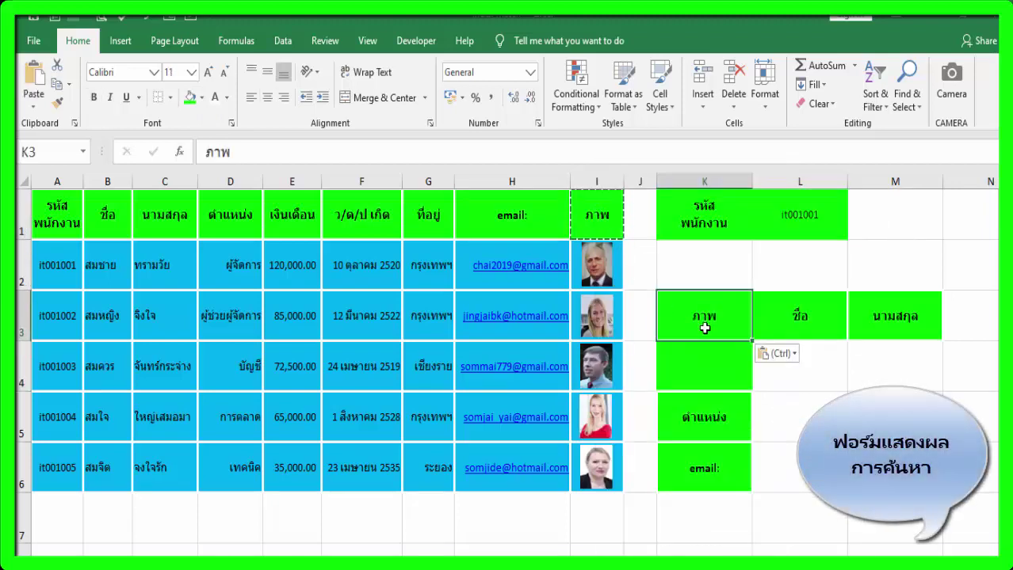
Fill cells K3:K4 with a darker green than the header cells.
left_click_drag(700, 324, 705, 359)
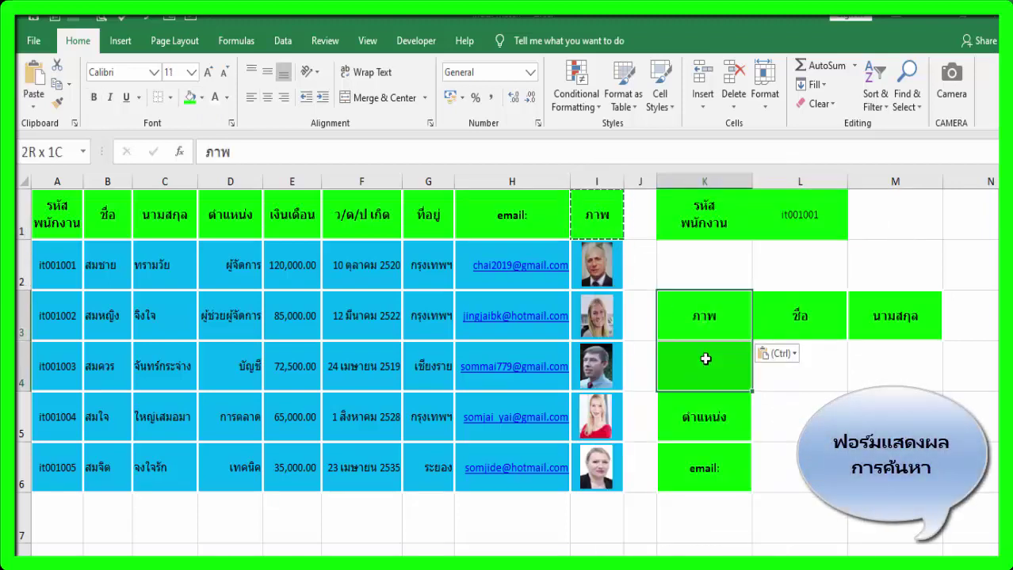
left_click(202, 97)
left_click(251, 228)
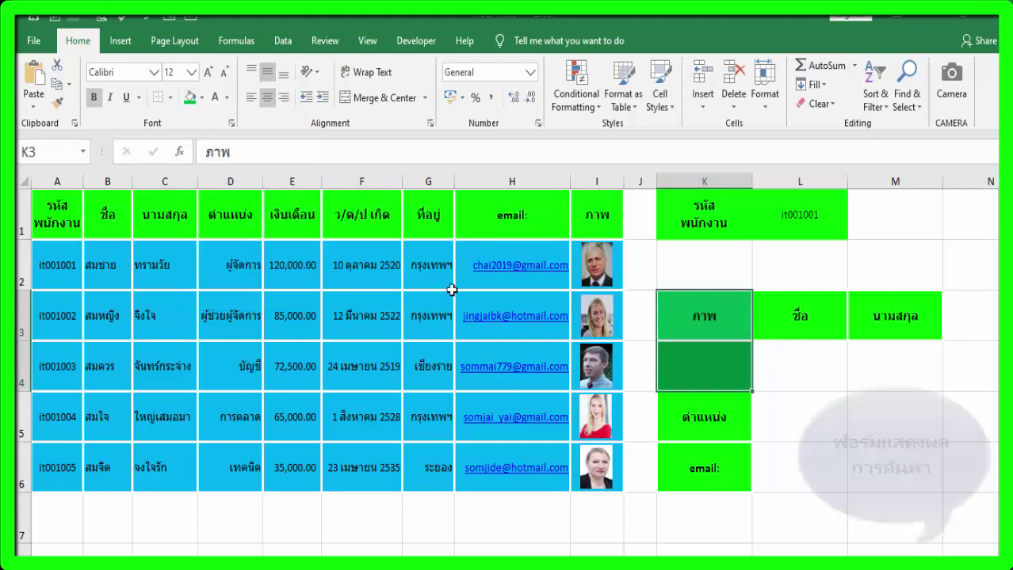
Start an INDEX formula in L4, below the ชื่อ label, with A1:H6 as its array.
left_click(780, 365)
double_click(794, 357)
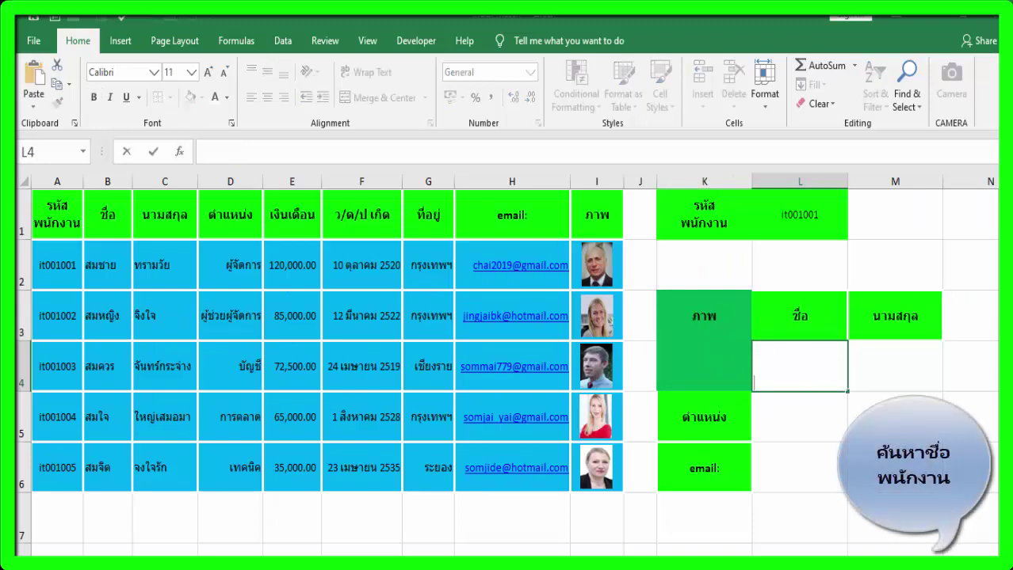
type("=")
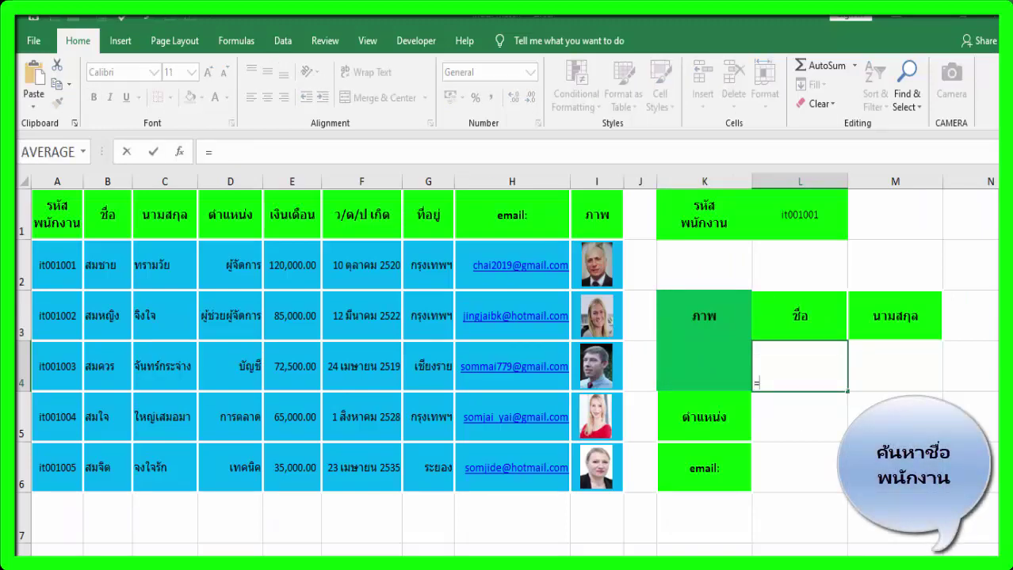
type("ind")
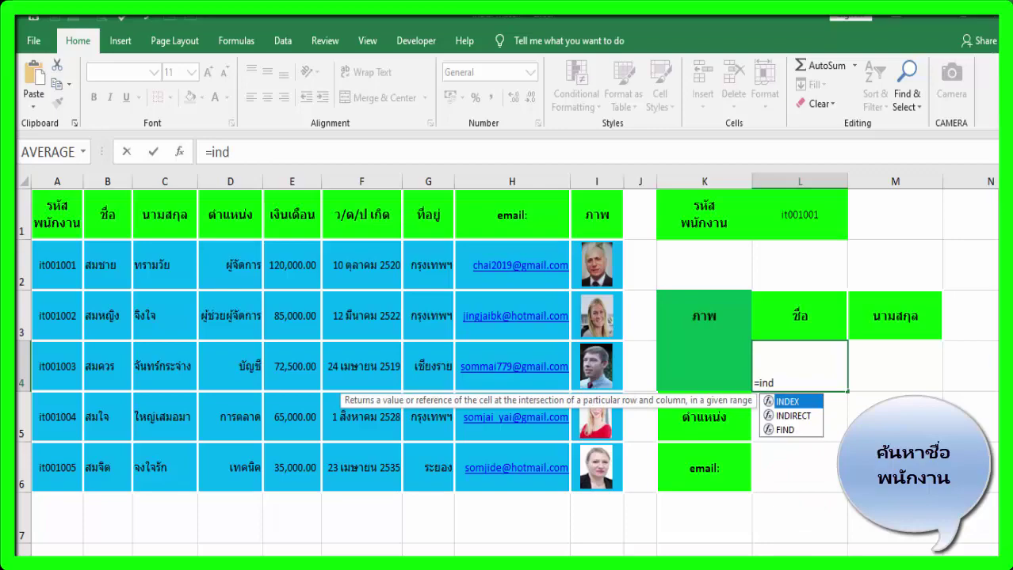
double_click(787, 403)
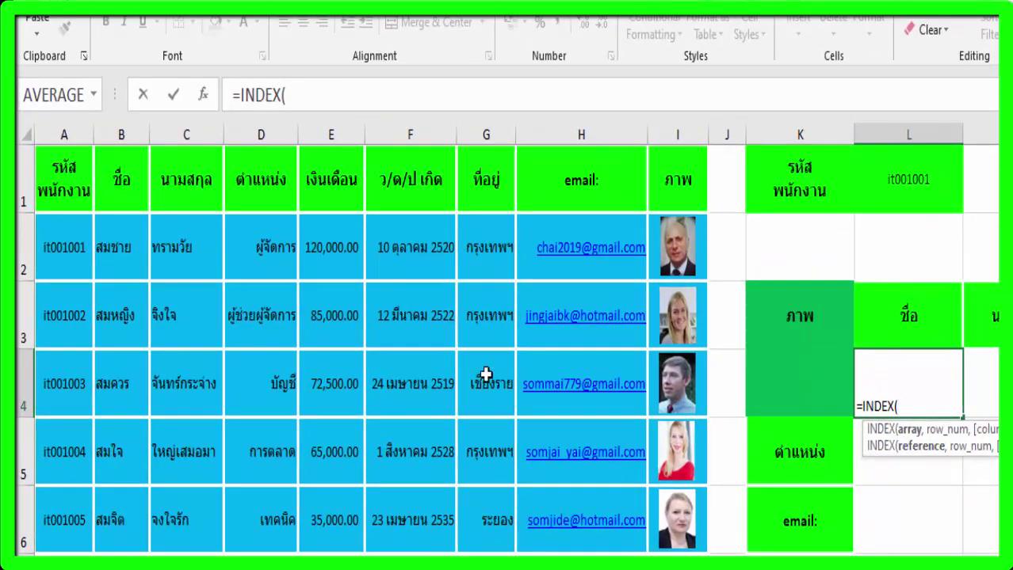
left_click(66, 199)
left_click_drag(112, 219, 610, 513)
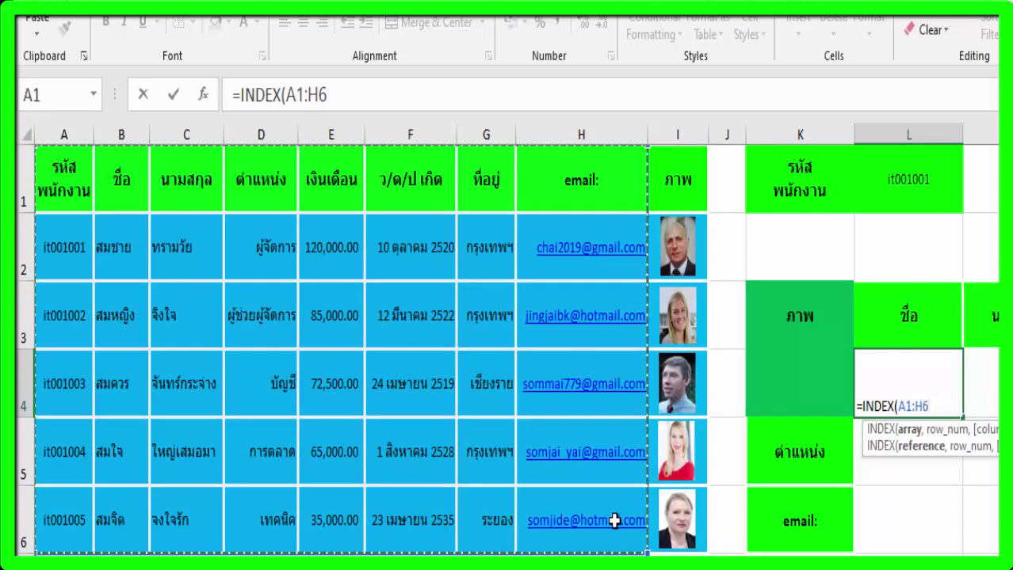
type(",")
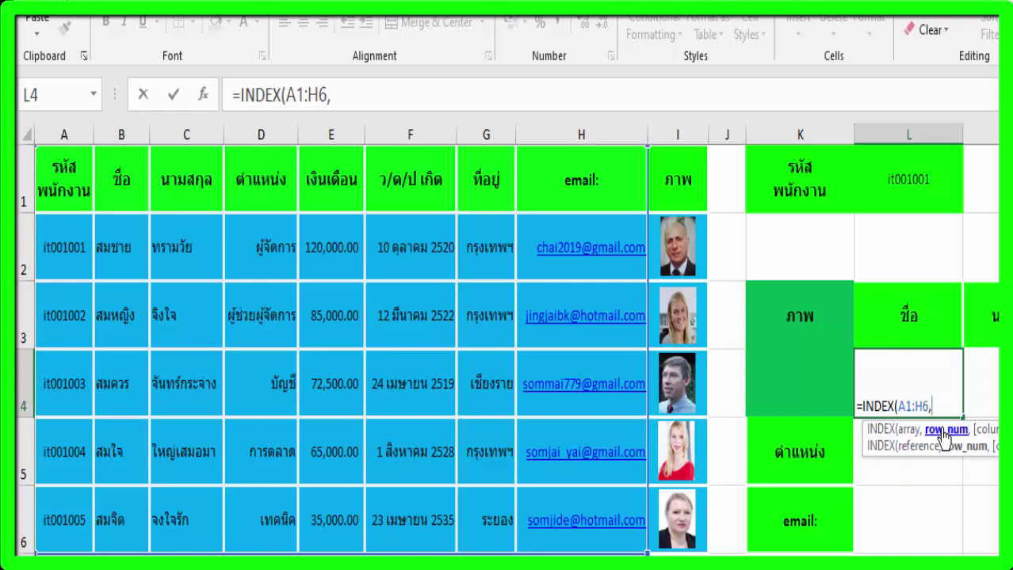
Add MATCH(L1,A1:A6,0) as the row number argument of the INDEX formula in L4.
type("matc")
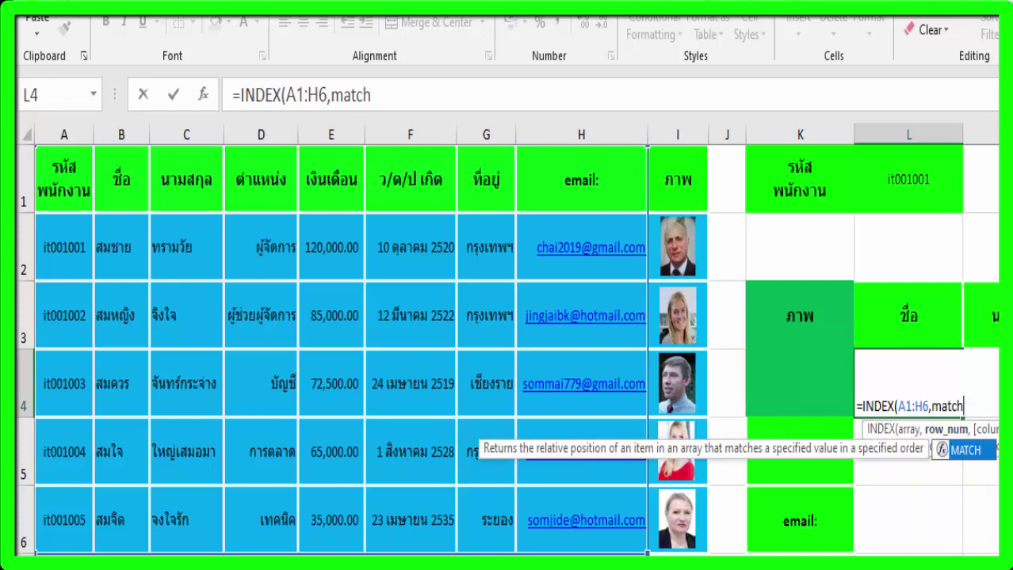
type("h")
key("Tab")
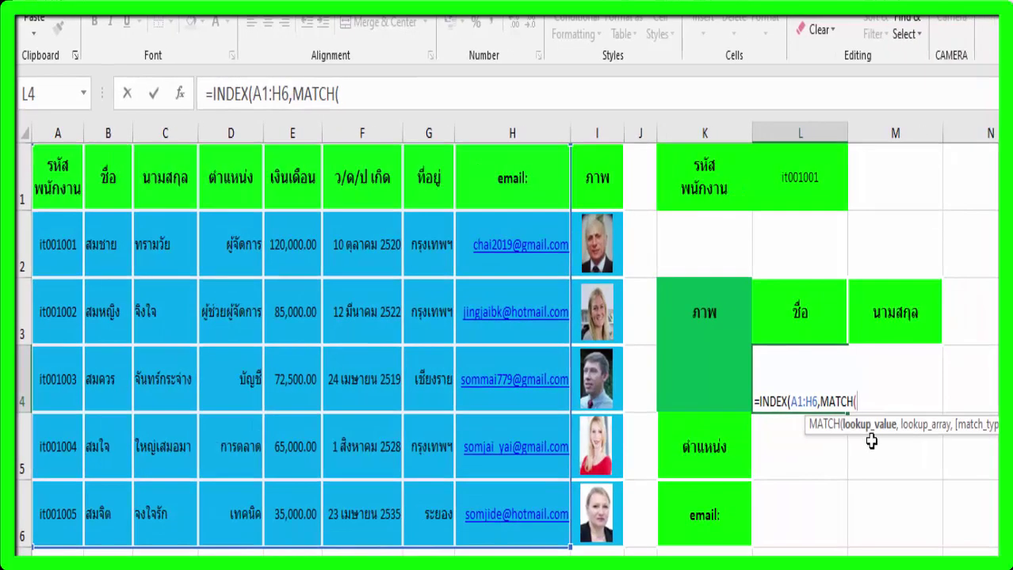
left_click(820, 185)
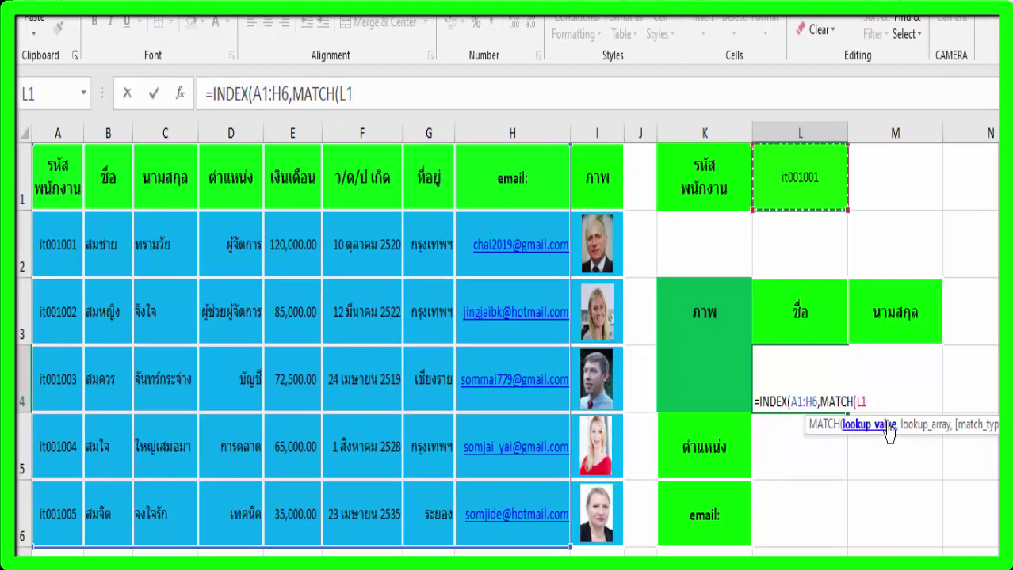
type(",")
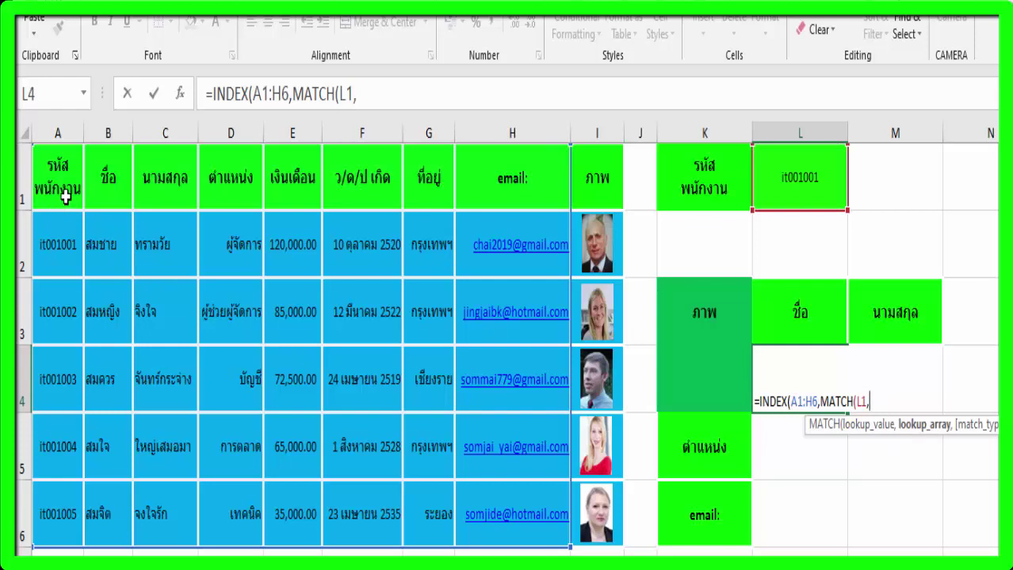
left_click_drag(66, 198, 50, 499)
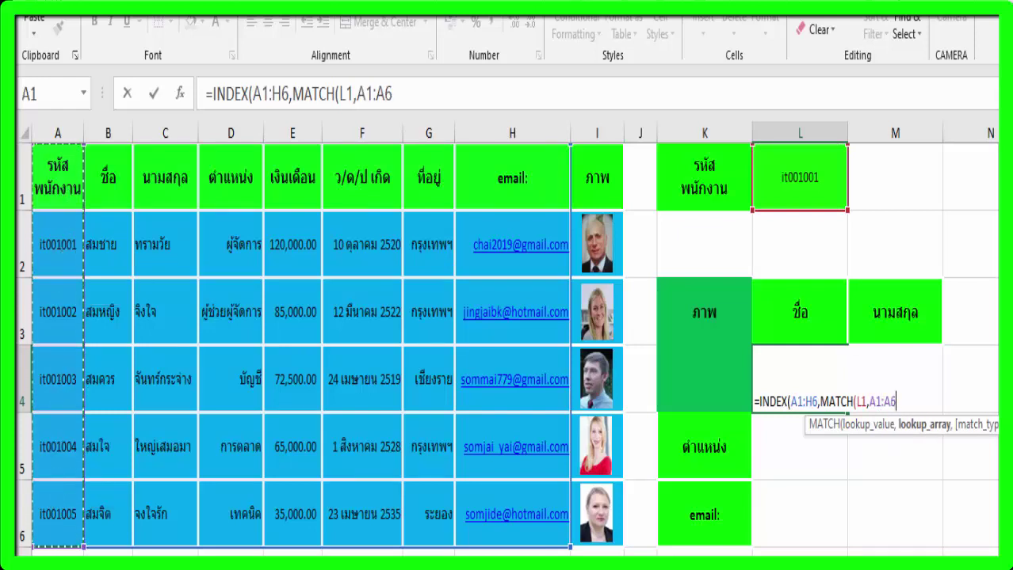
type(",")
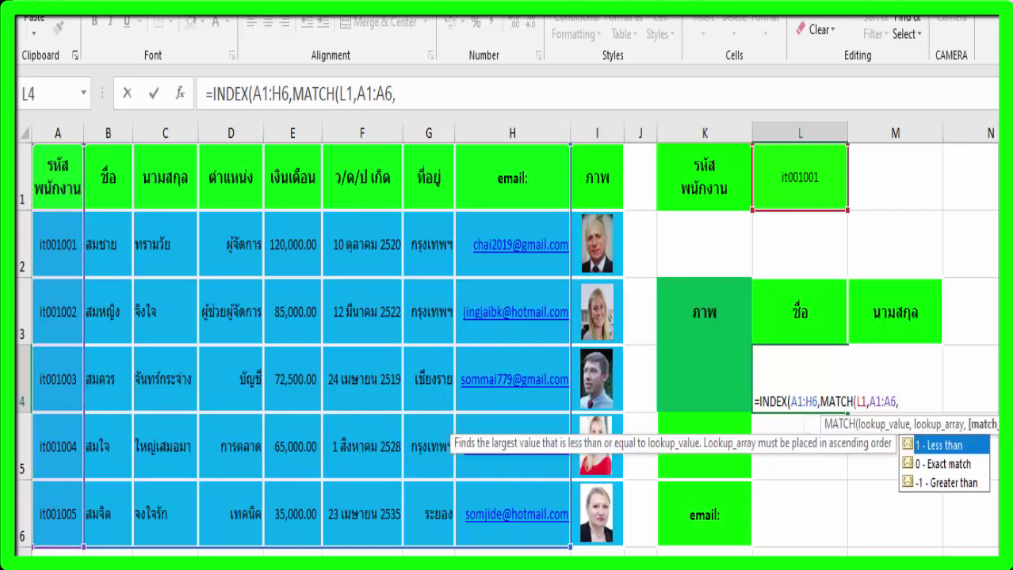
type("0")
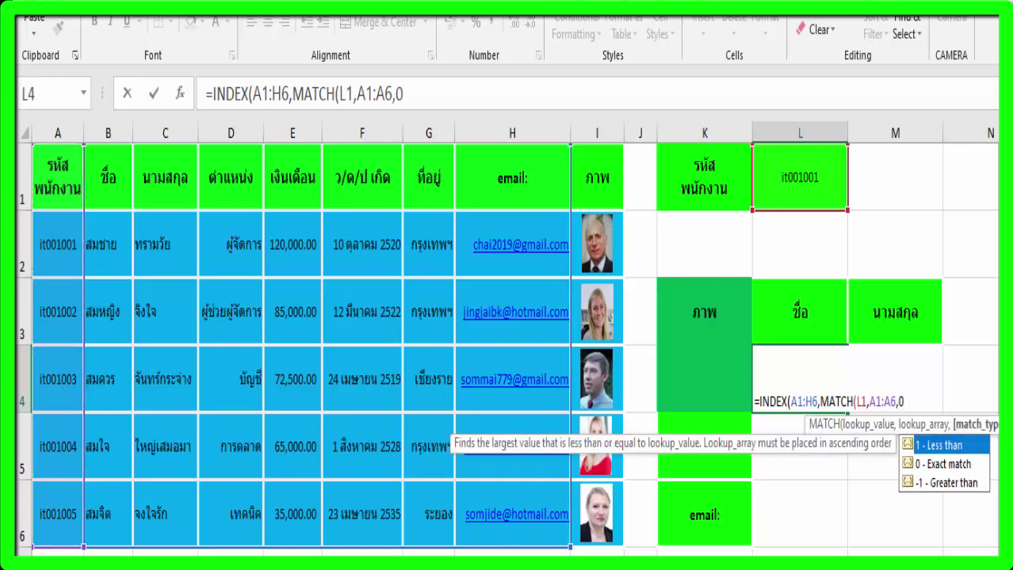
type(")")
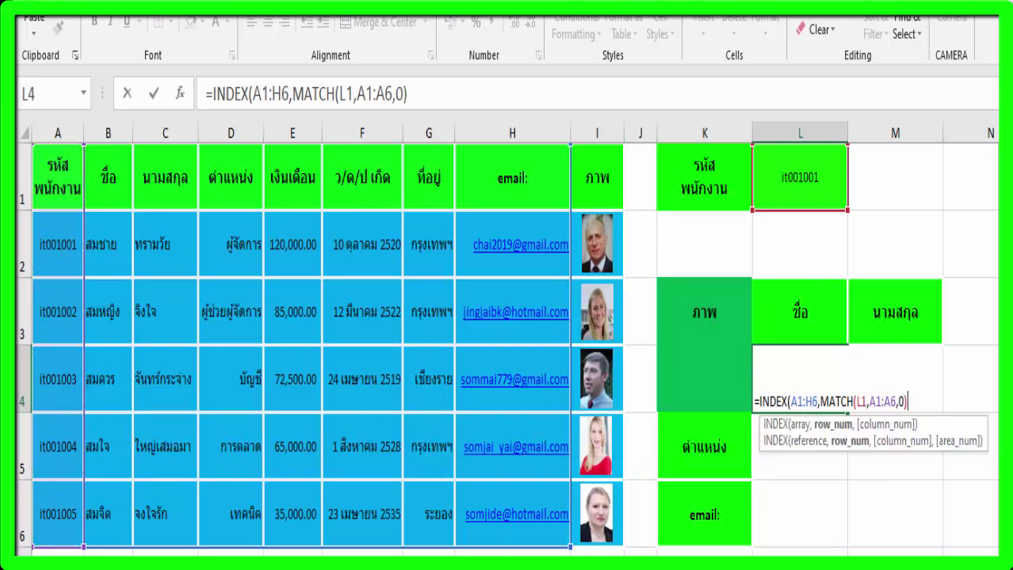
Add MATCH(L3,A1:H1,0) as the column number argument and complete the INDEX formula in L4.
type(",ma")
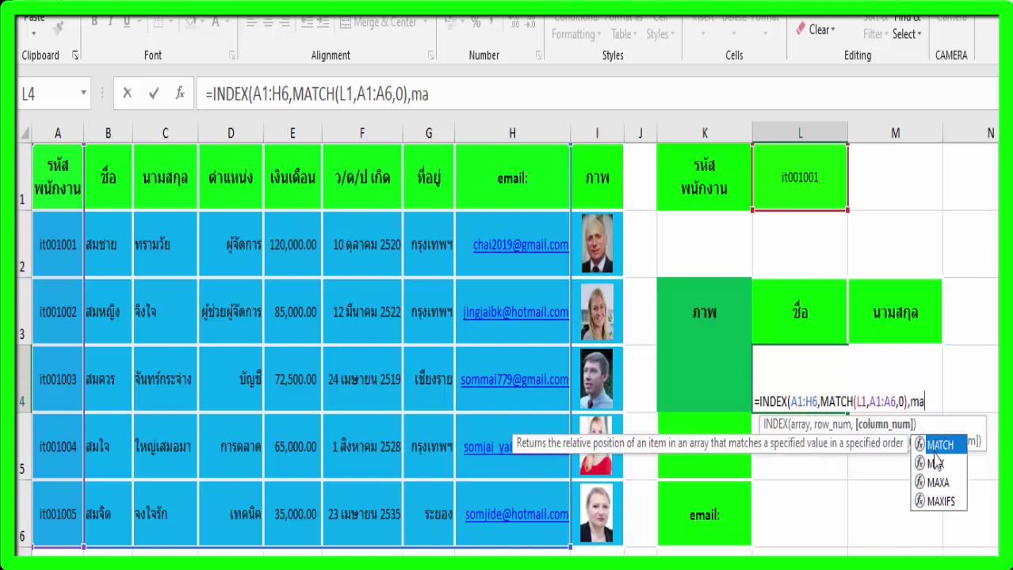
key("Tab")
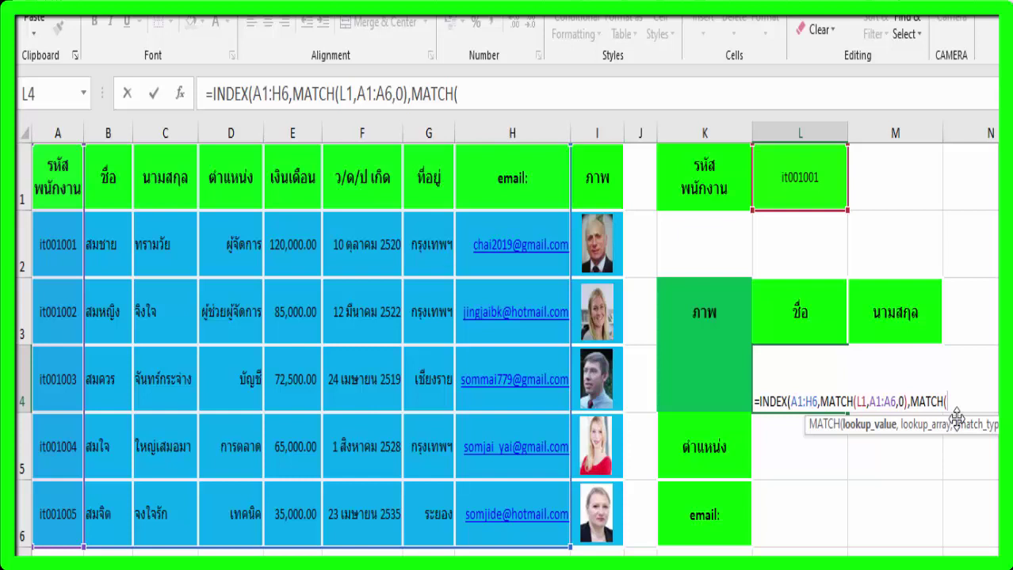
left_click(798, 311)
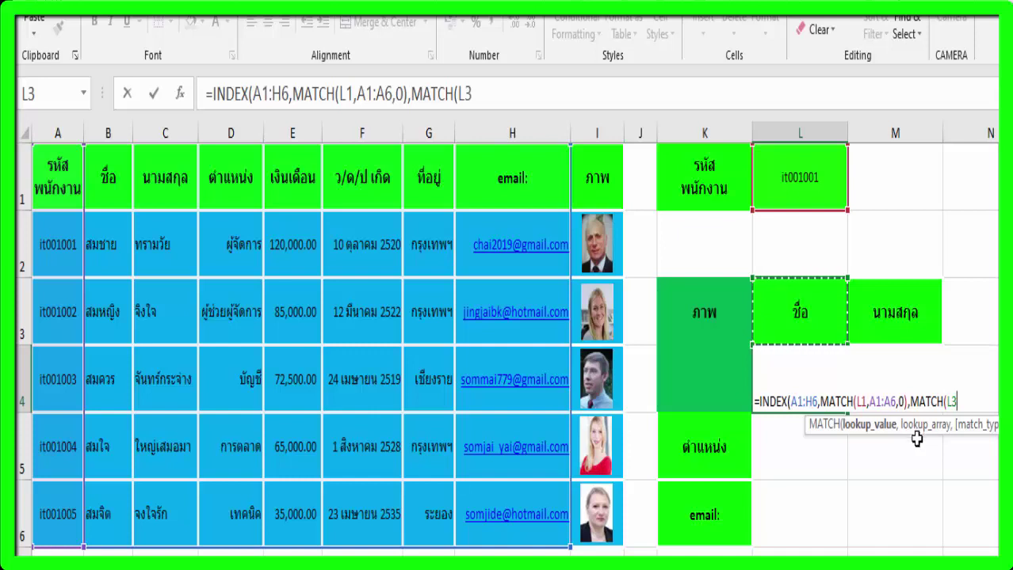
type(",")
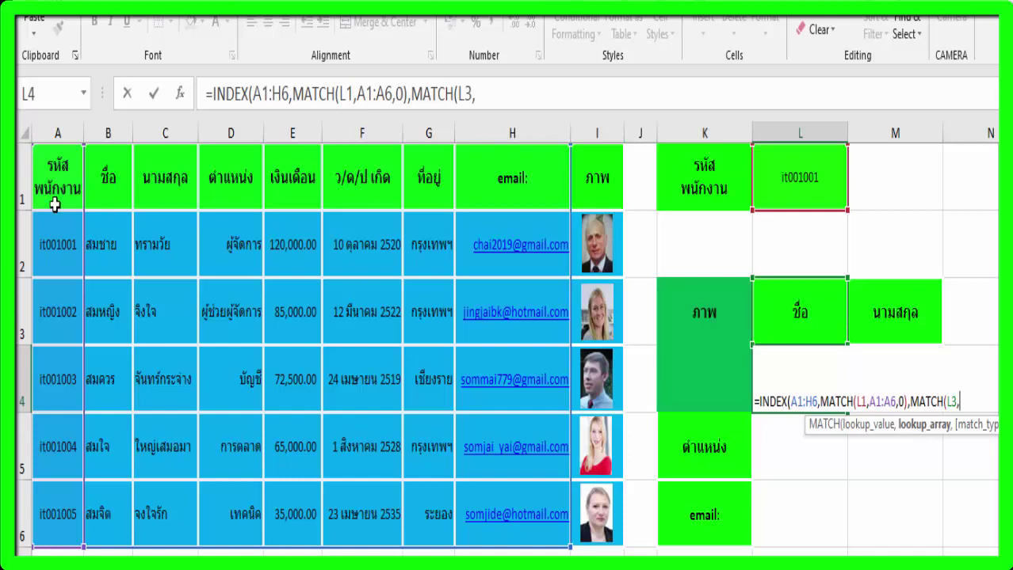
left_click_drag(54, 199, 499, 200)
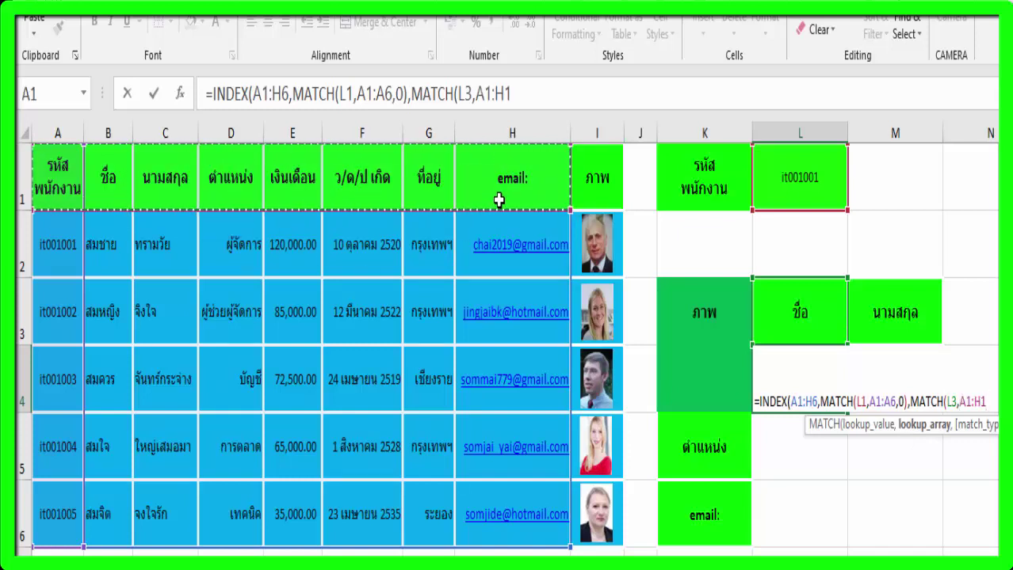
type(",")
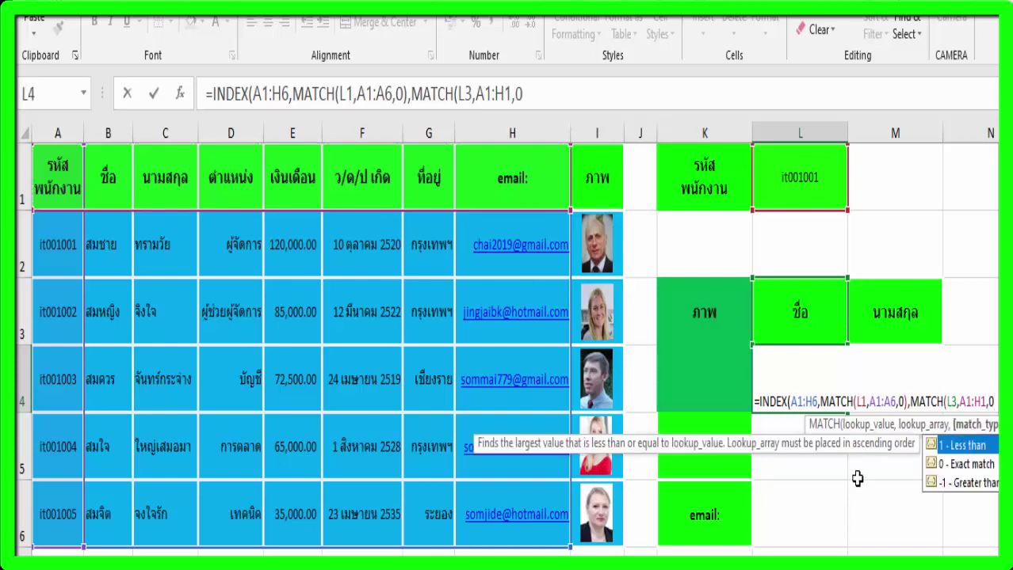
type("0)")
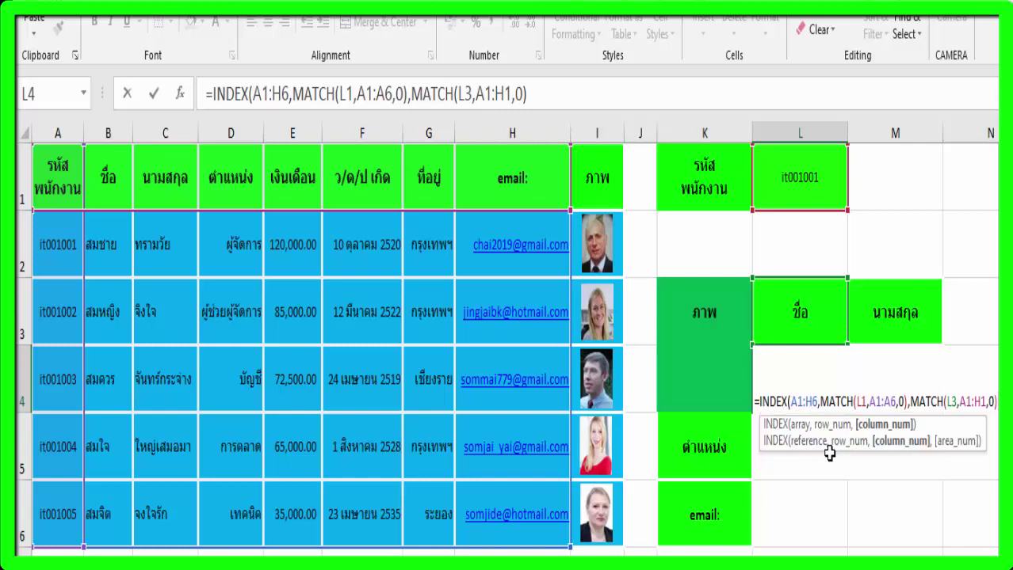
type(")")
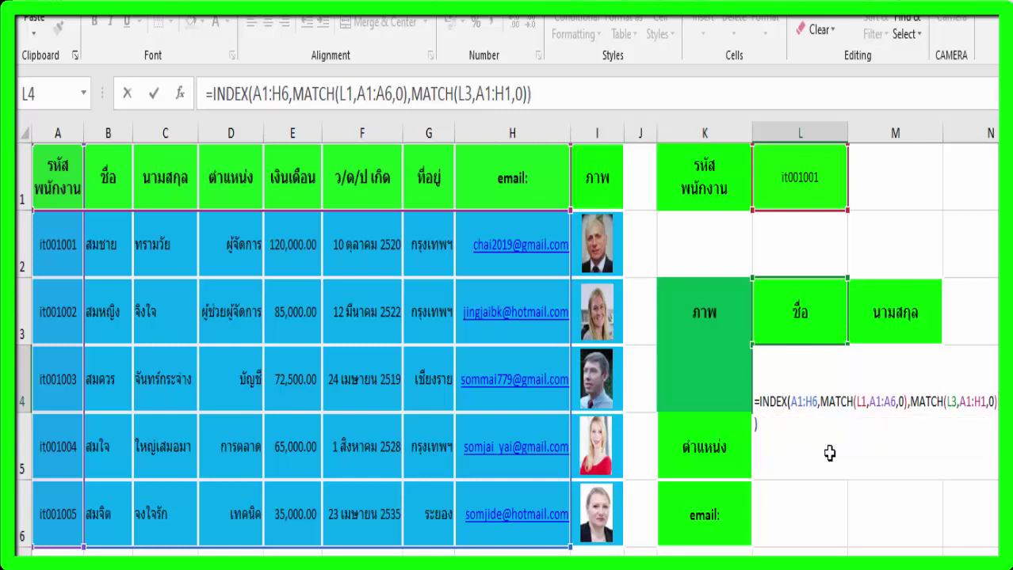
key("Return")
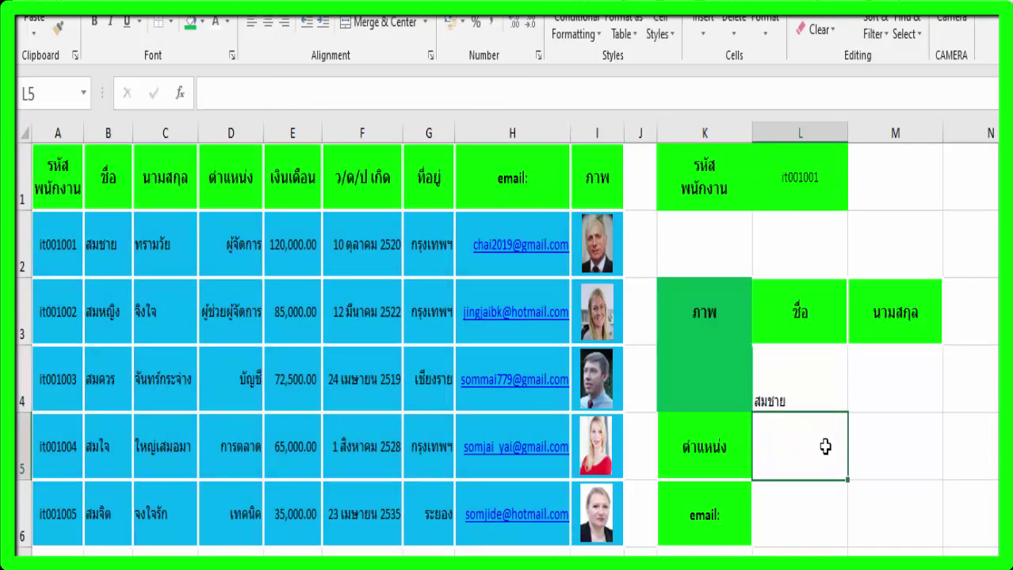
left_click(801, 375)
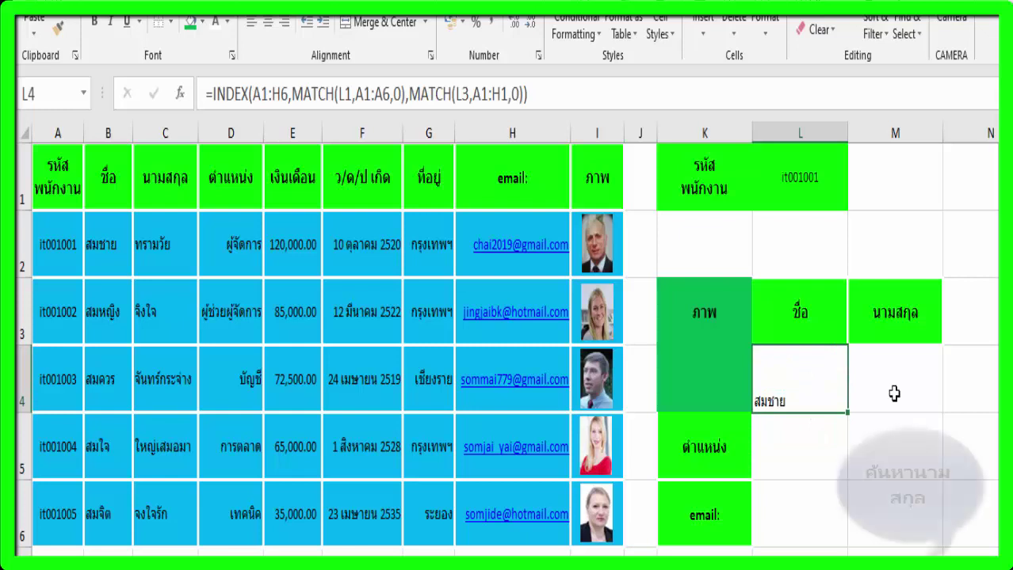
Start an INDEX formula in M4, below the นามสกุล label, with A1:H6 as its array.
left_click(894, 394)
left_click(908, 321)
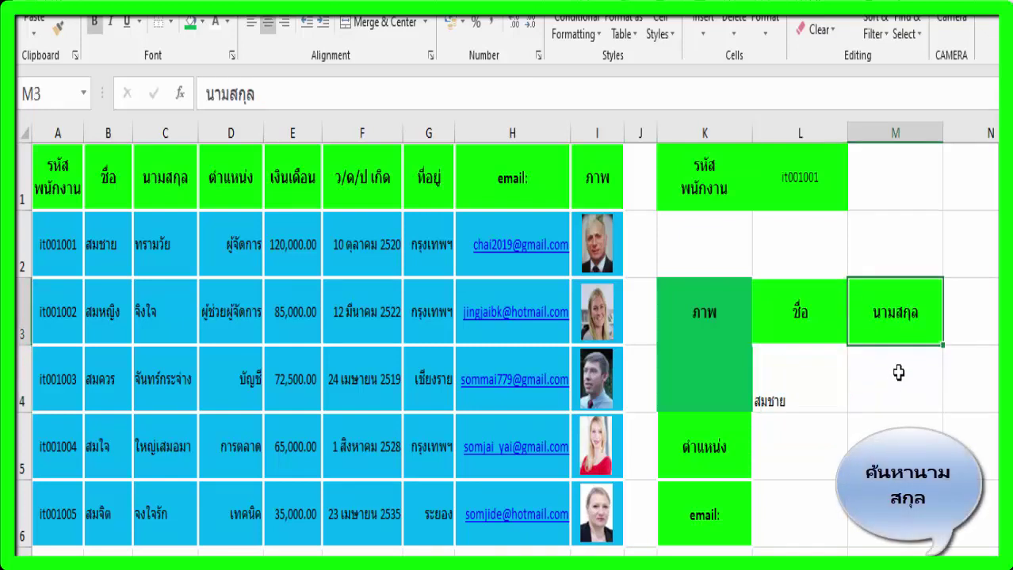
left_click(853, 349)
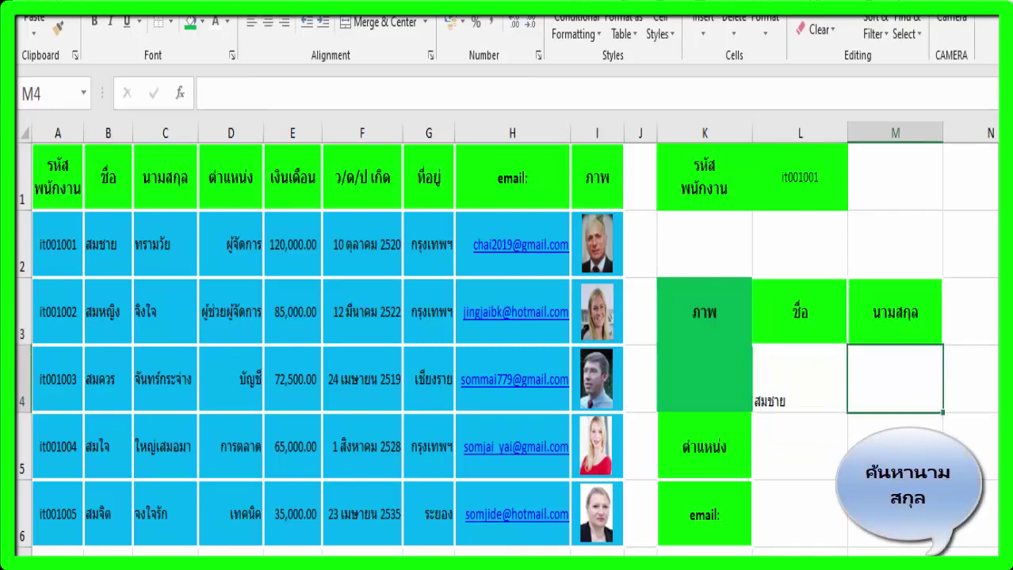
type("=")
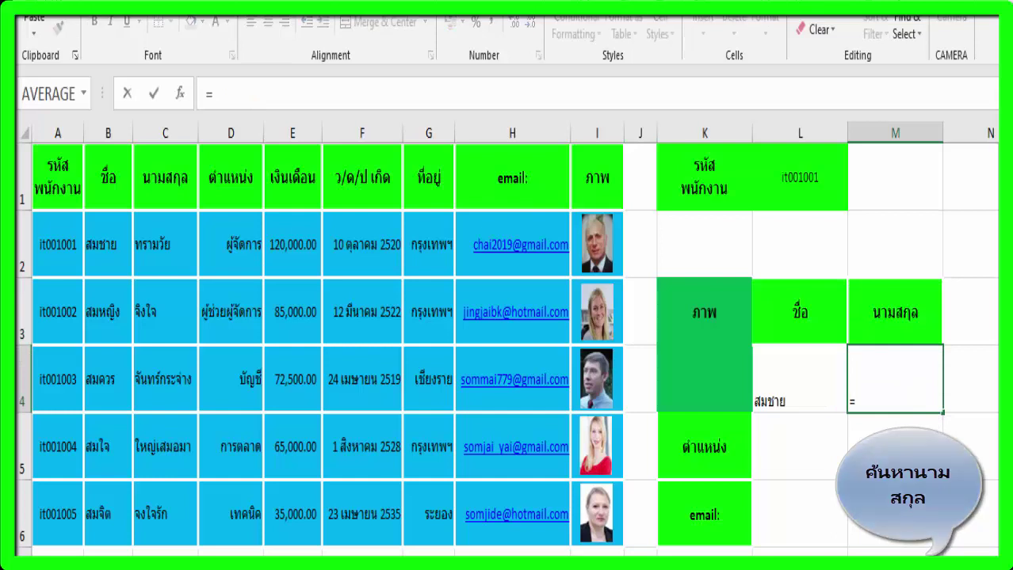
type("in")
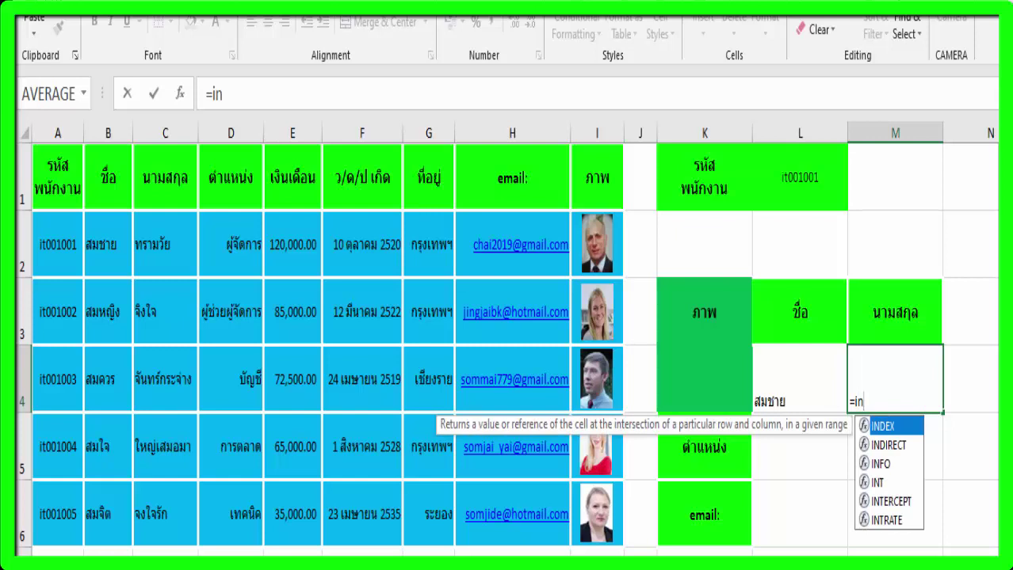
double_click(880, 427)
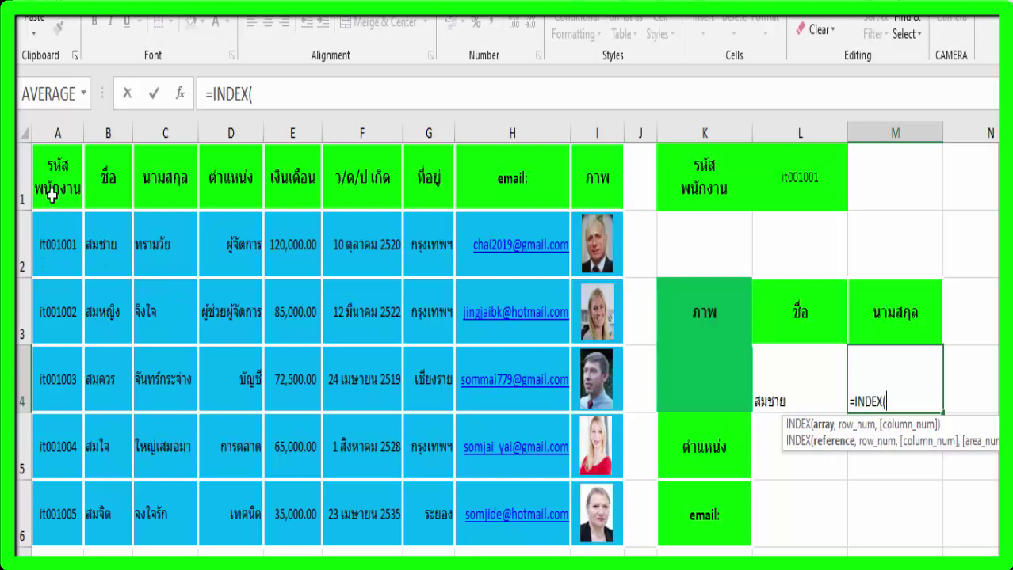
left_click_drag(51, 196, 43, 333)
left_click_drag(67, 498, 498, 545)
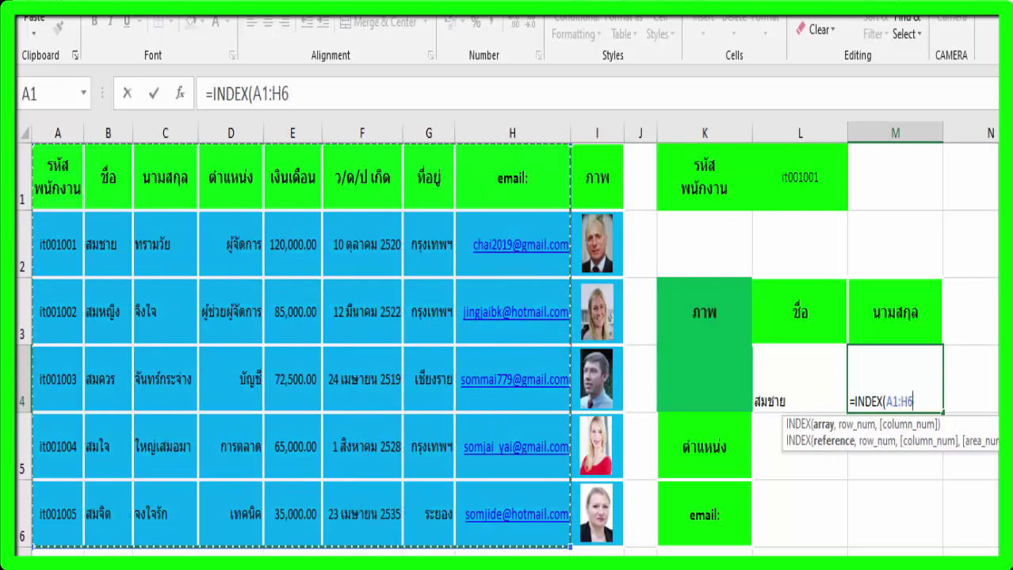
Add MATCH(L1,A1:A6,0) as the row number argument of the INDEX formula in M4.
type(",")
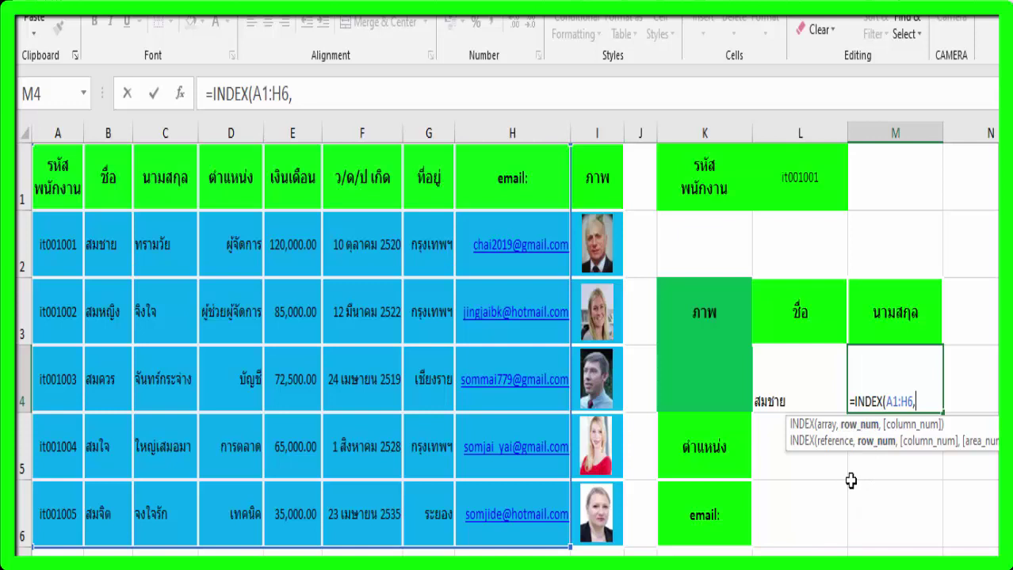
type("mat")
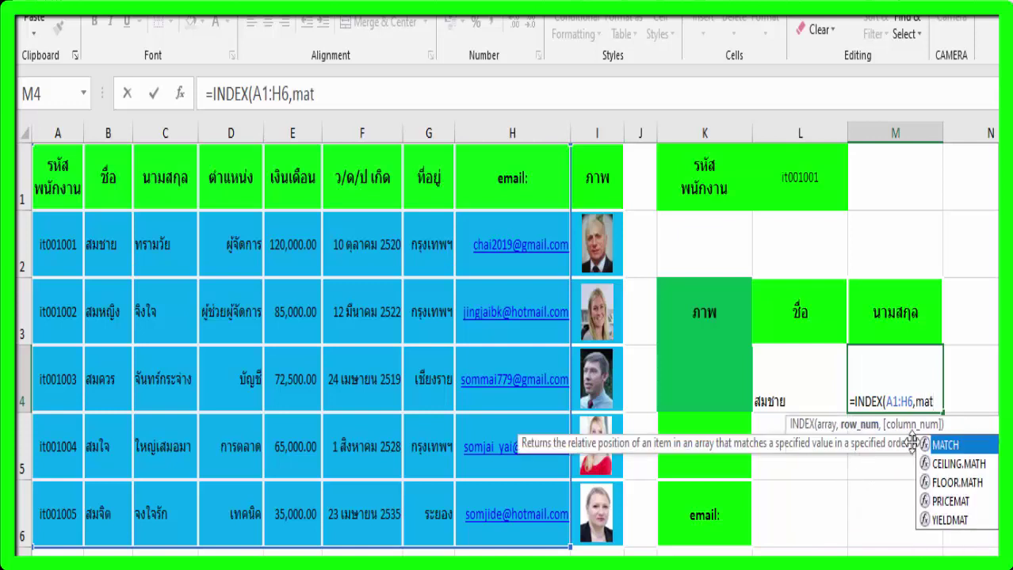
double_click(953, 452)
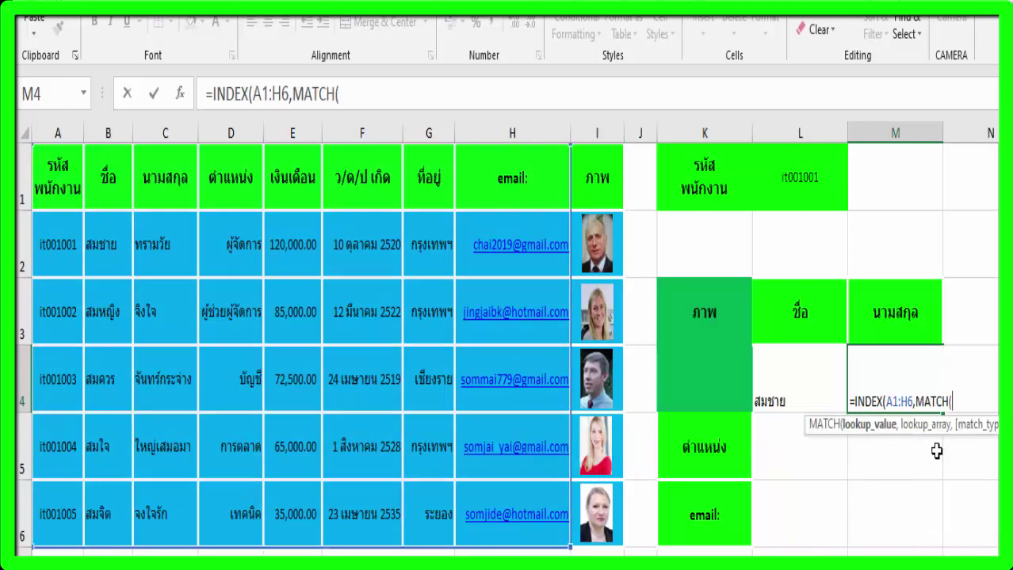
left_click(812, 188)
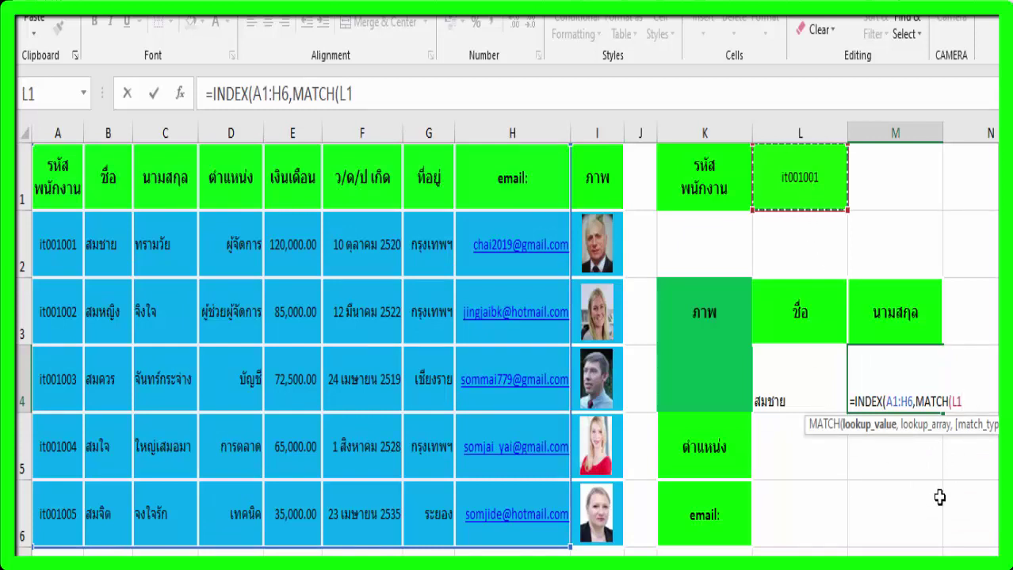
type(",")
left_click_drag(56, 211, 52, 531)
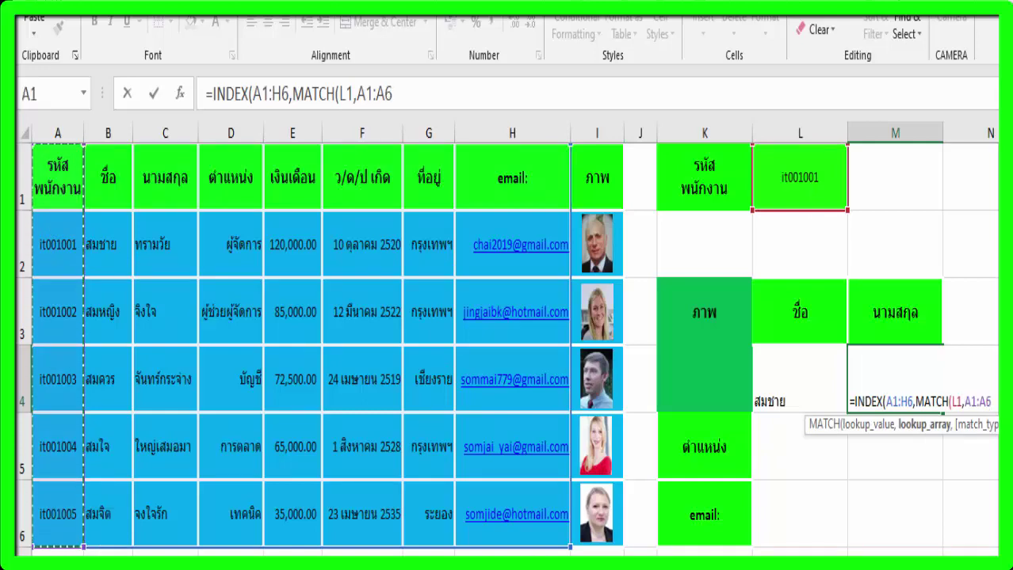
scroll(507, 341, "right", 2)
scroll(840, 431, "right", 1)
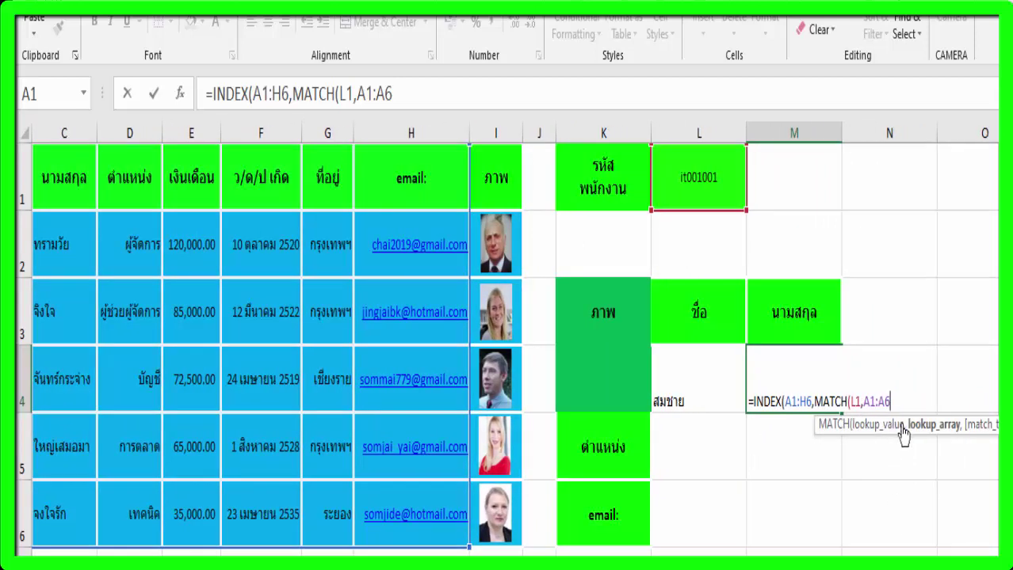
type(",")
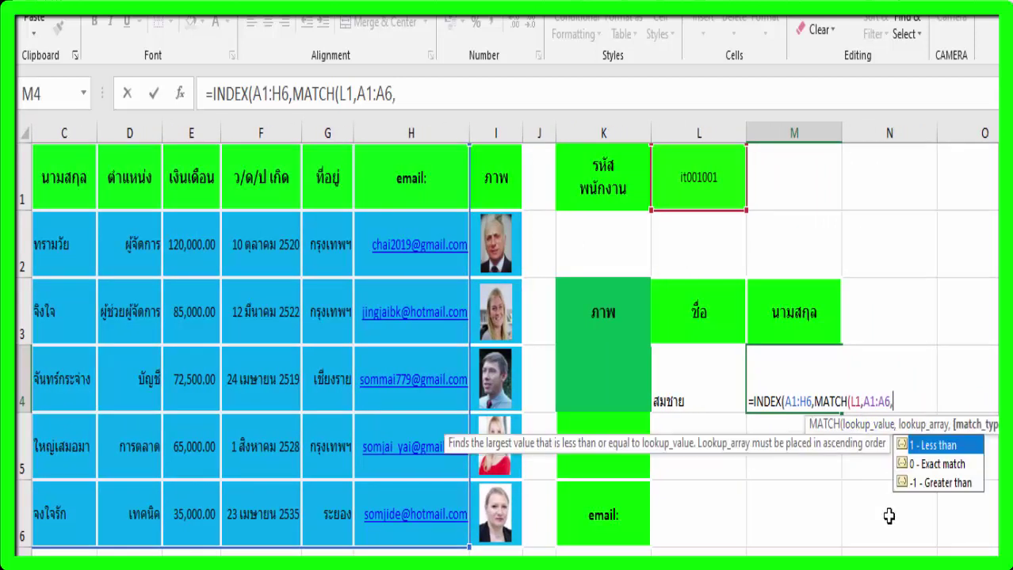
type("0)")
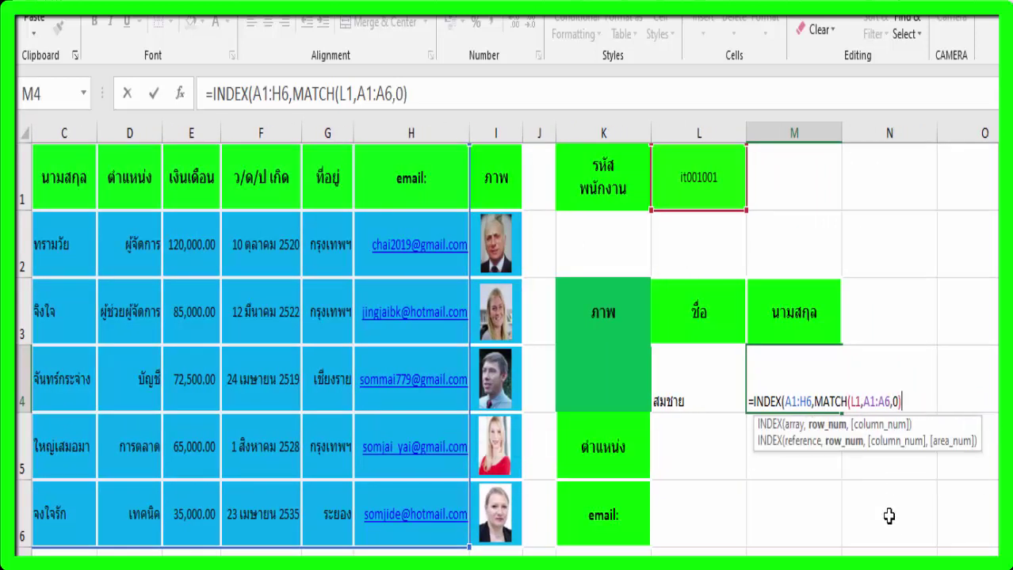
Add MATCH(M3,A1:H1,0) as the column number argument and complete the INDEX formula in M4.
type(",ma")
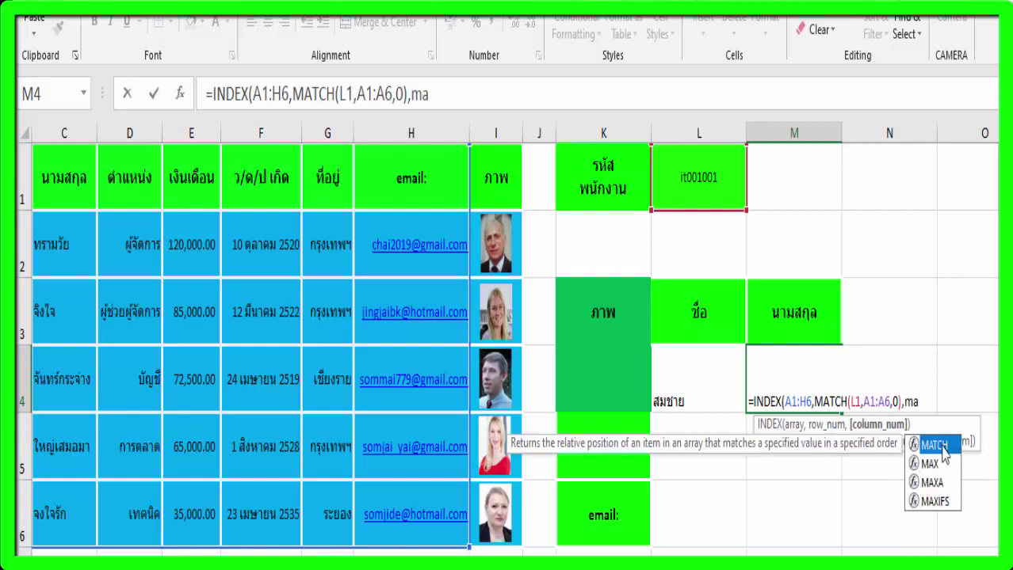
double_click(941, 445)
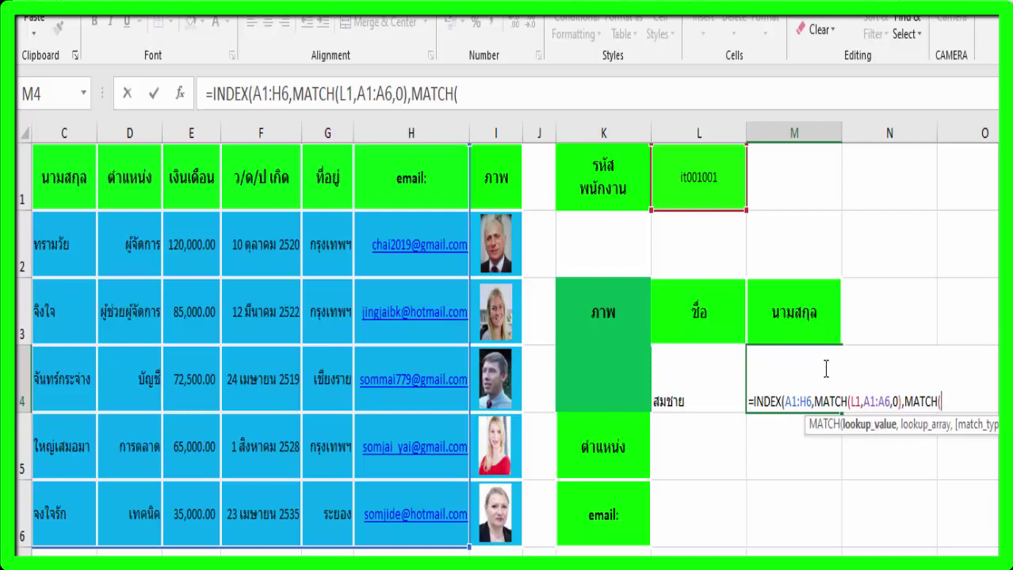
left_click(803, 314)
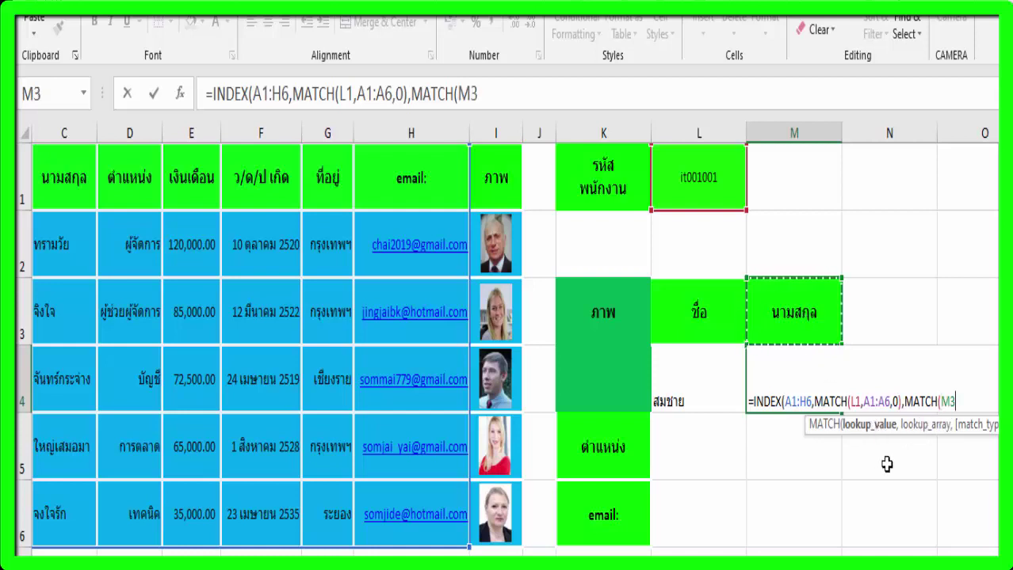
type(",")
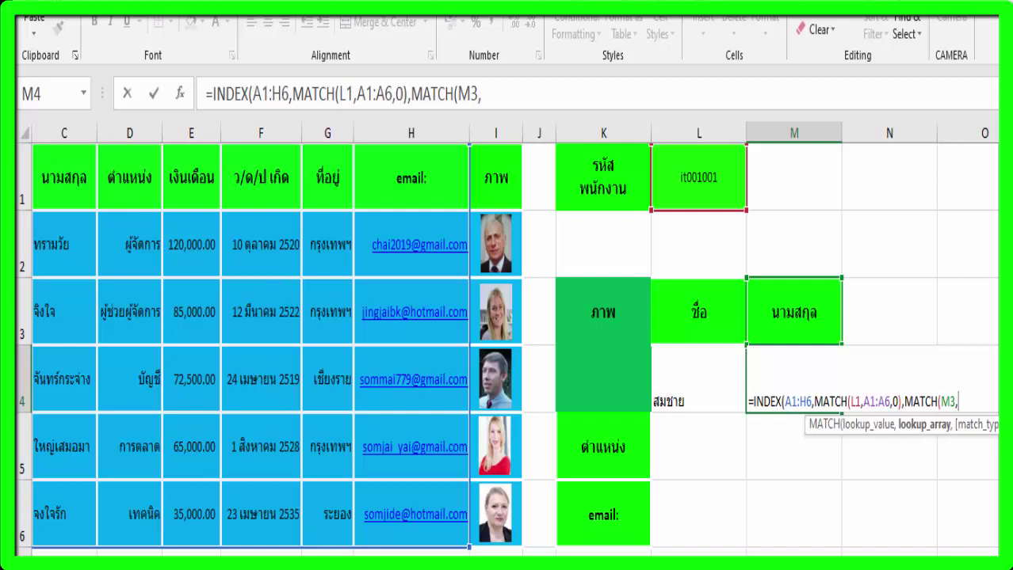
scroll(262, 380, "left", 2)
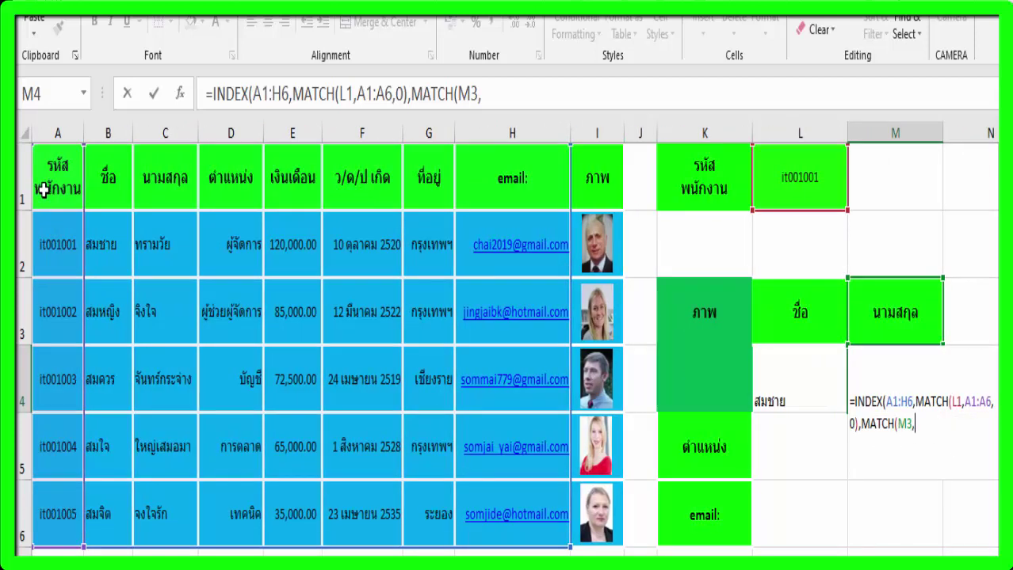
left_click_drag(44, 191, 494, 207)
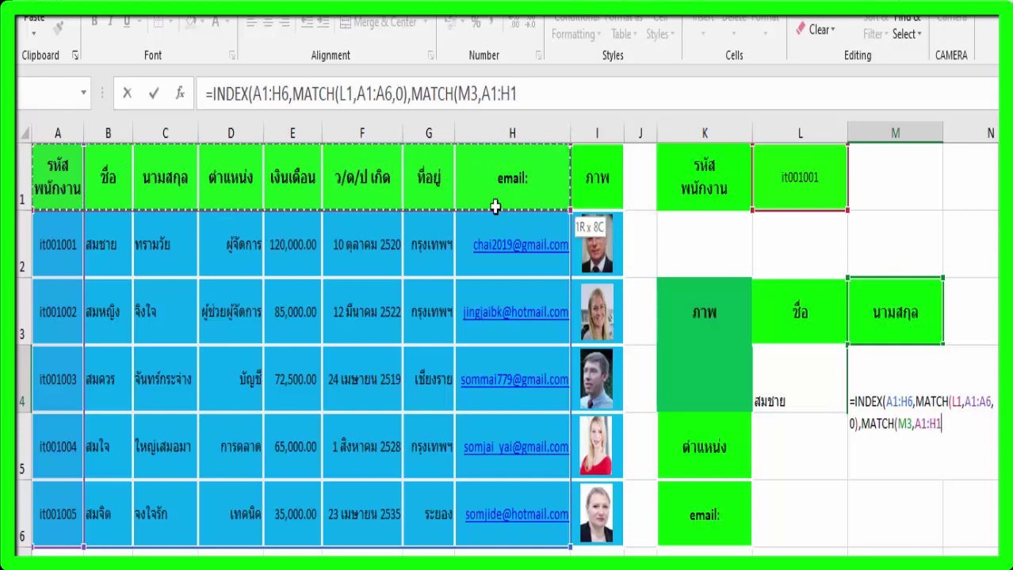
scroll(494, 207, "right", 1)
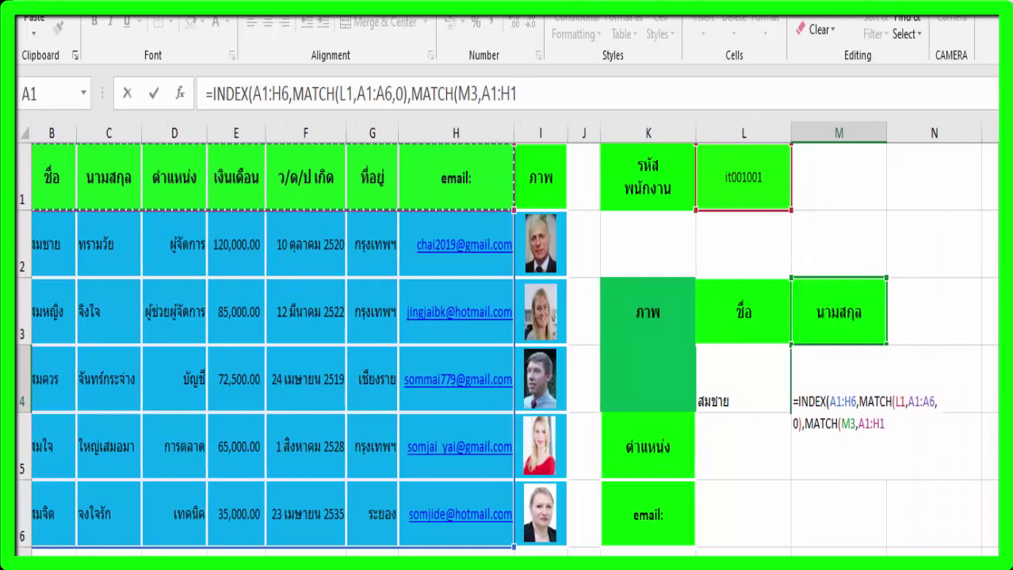
scroll(511, 341, "right", 2)
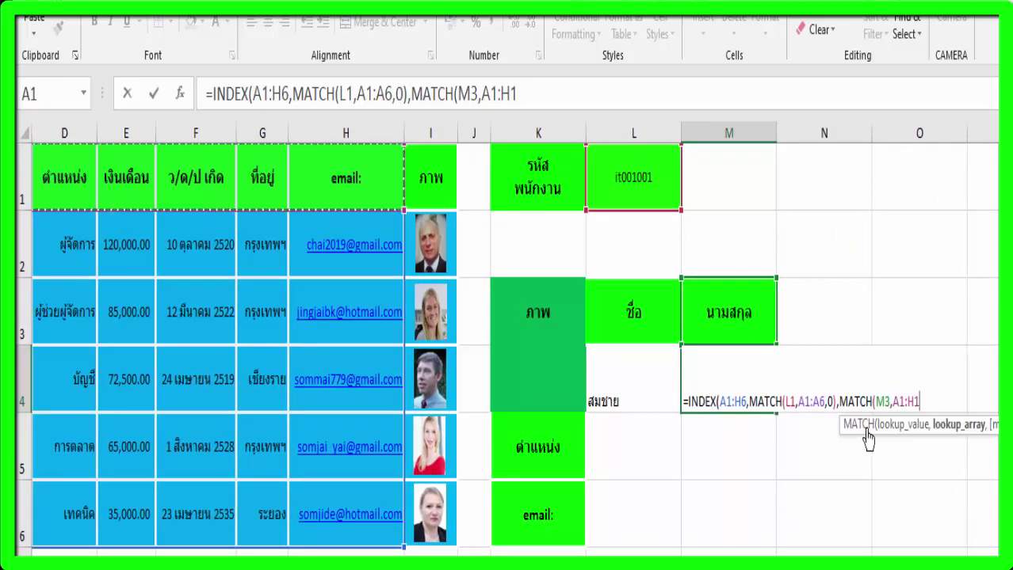
type(",")
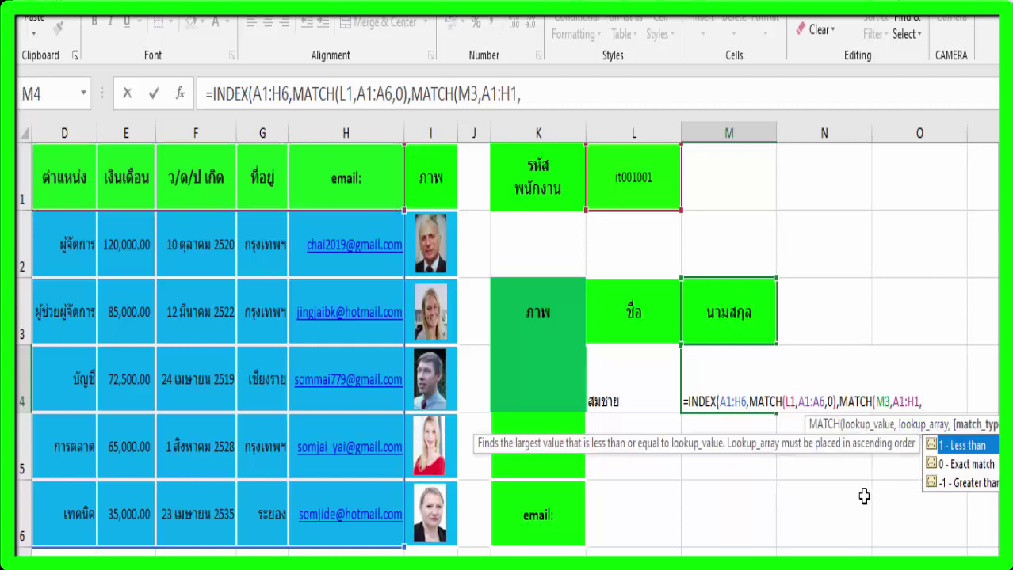
type("0)")
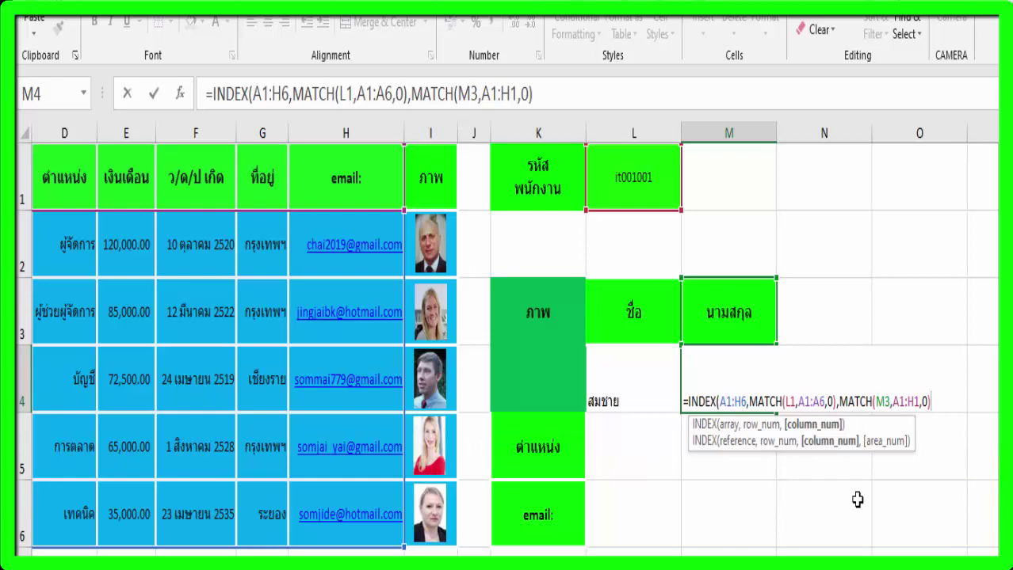
type(")")
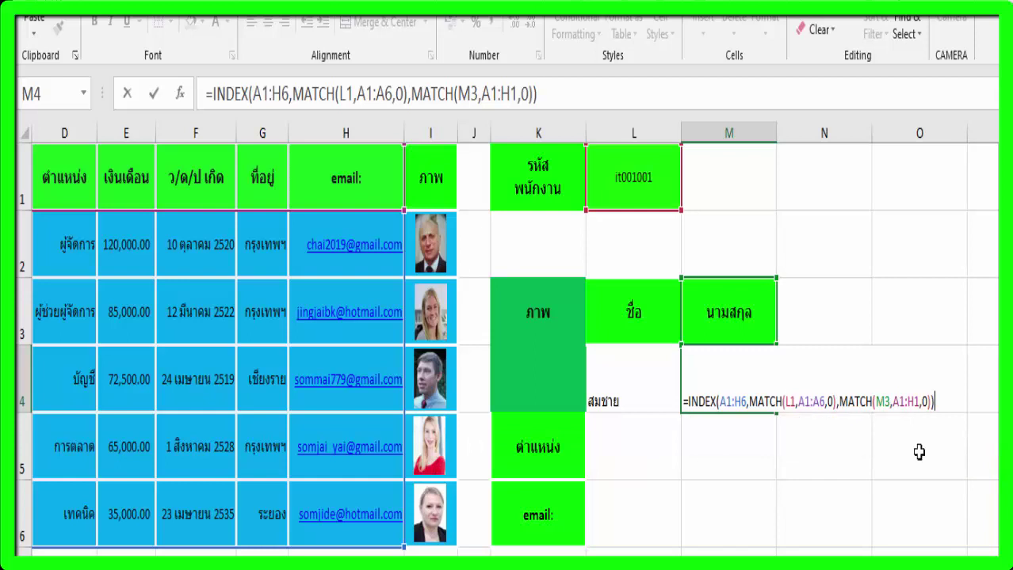
key("Return")
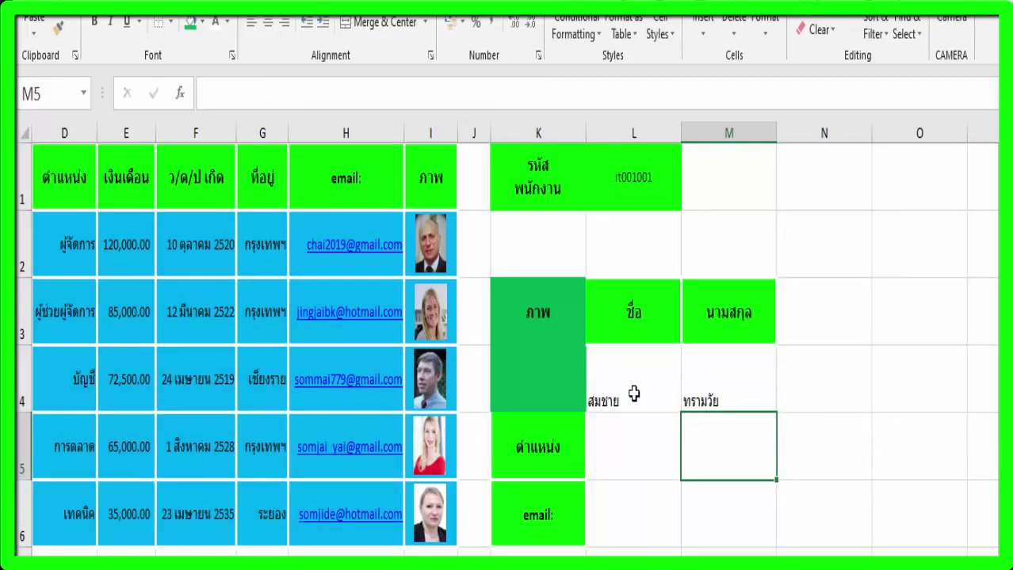
Choose the second employee code in L1 and compare the looked-up name and surname with table row A3:H3.
scroll(507, 341, "left", 3)
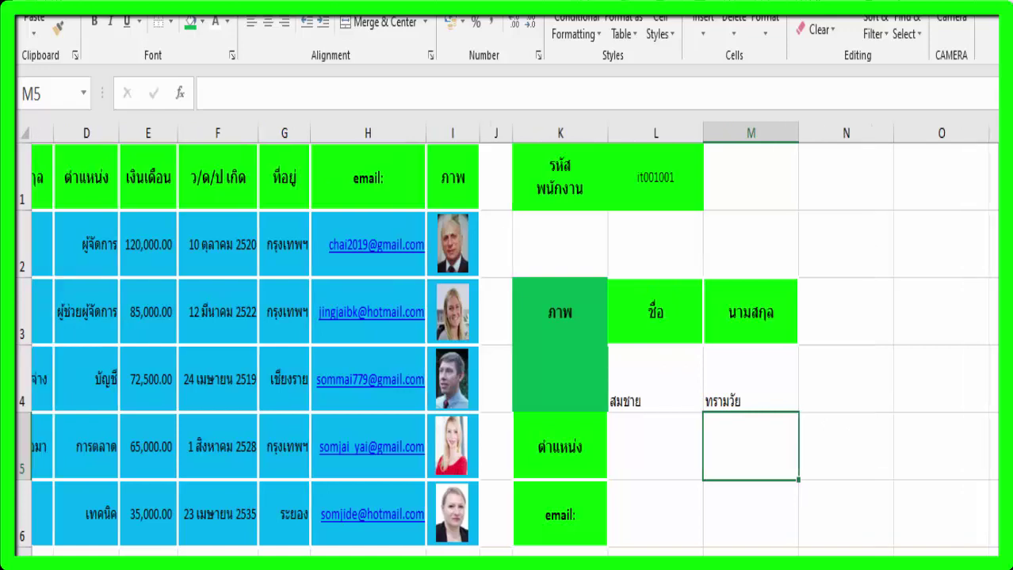
left_click(802, 181)
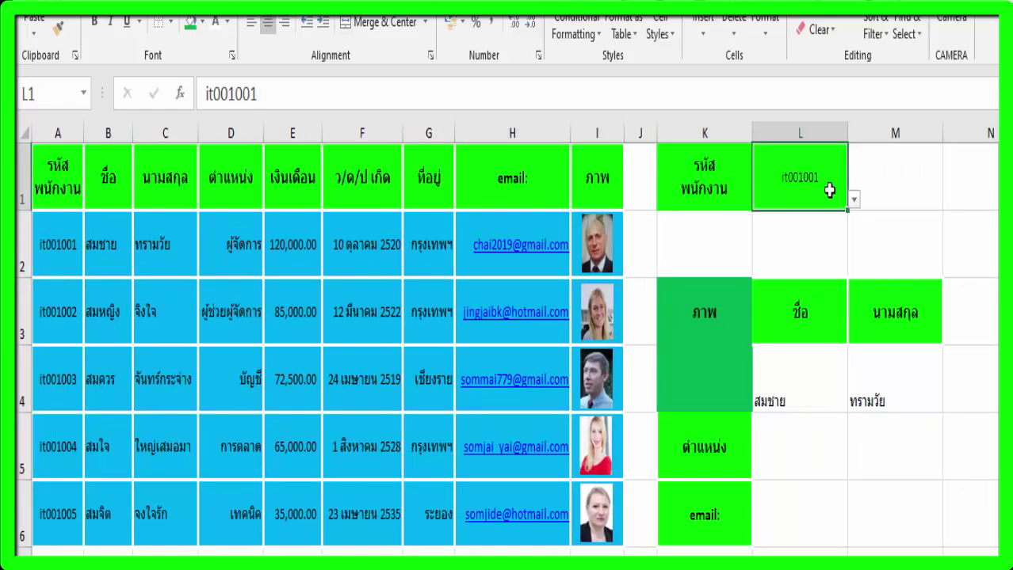
left_click(854, 200)
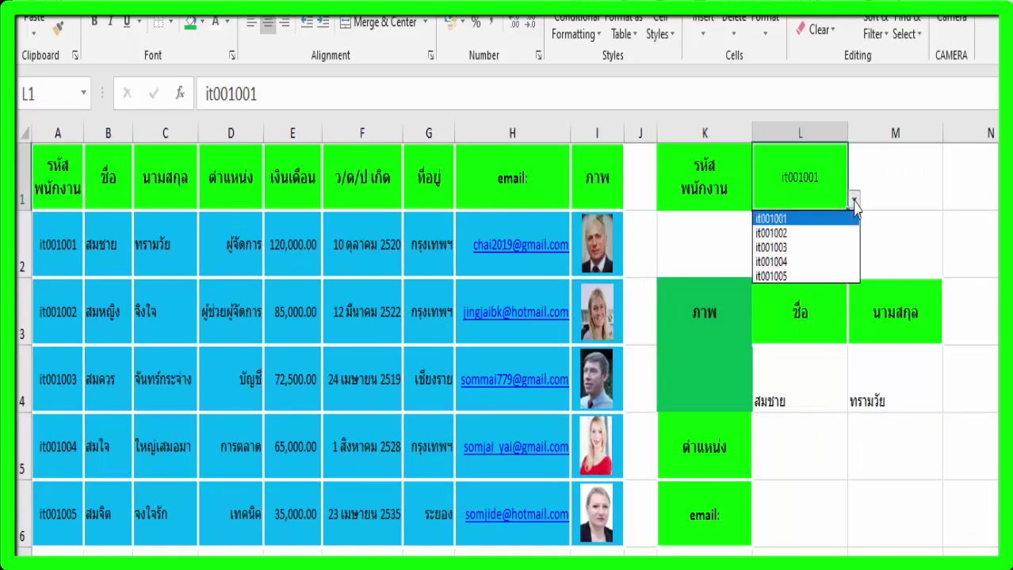
left_click(784, 234)
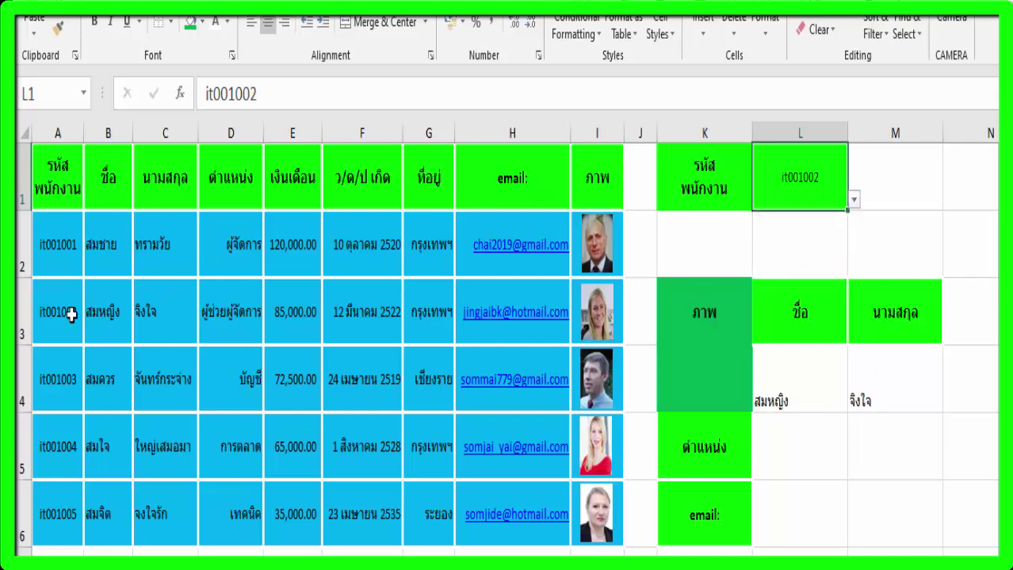
left_click_drag(46, 315, 530, 307)
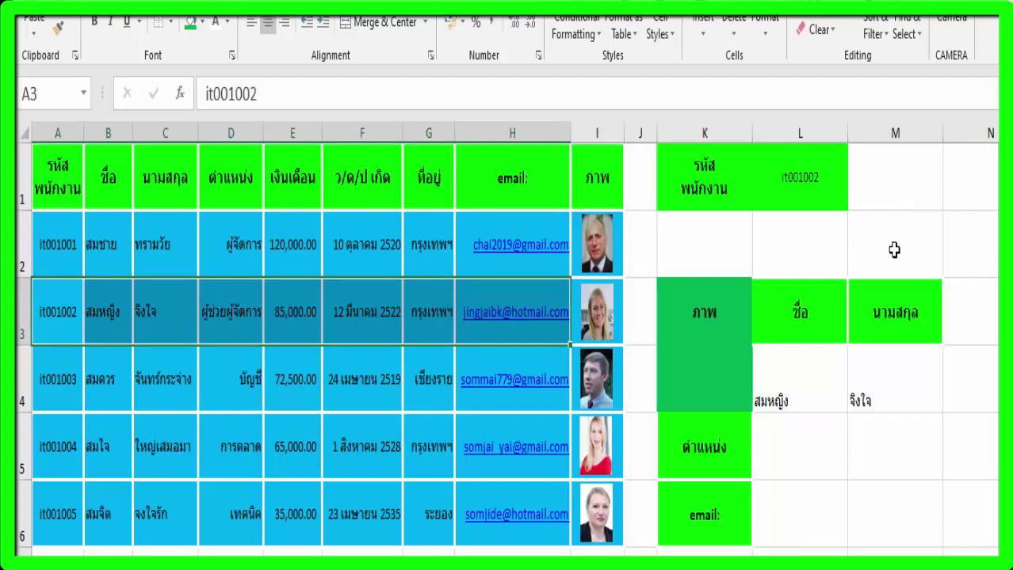
Start an INDEX formula in L5, beside the ตำแหน่ง label, with A1:H6 as its array.
left_click(808, 447)
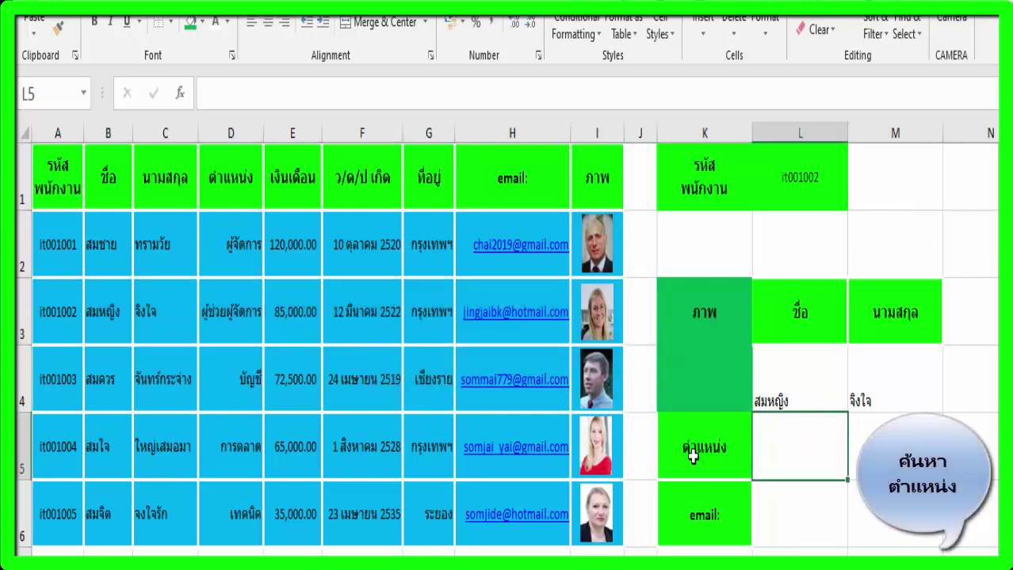
type("=inde")
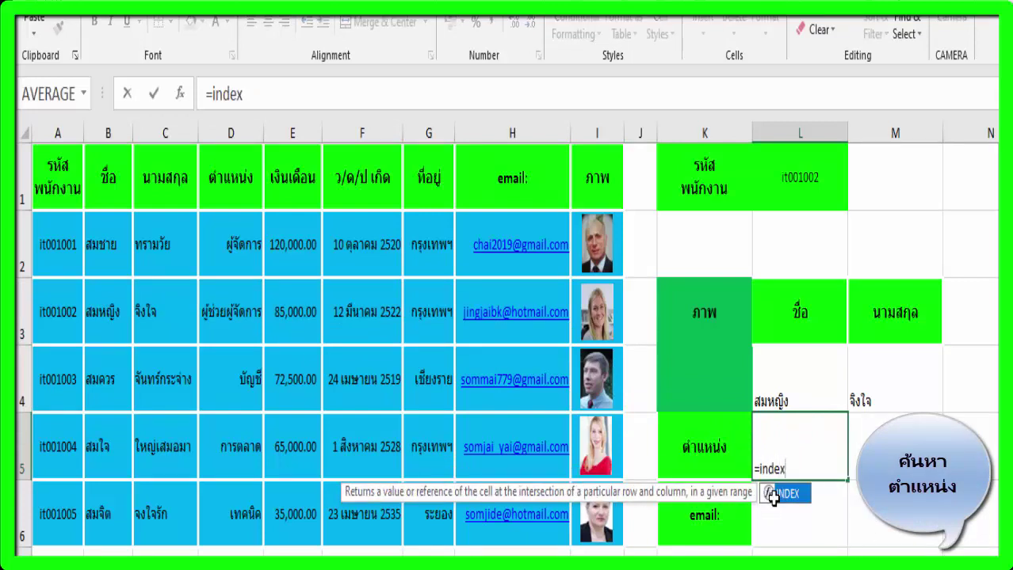
type("x")
double_click(772, 495)
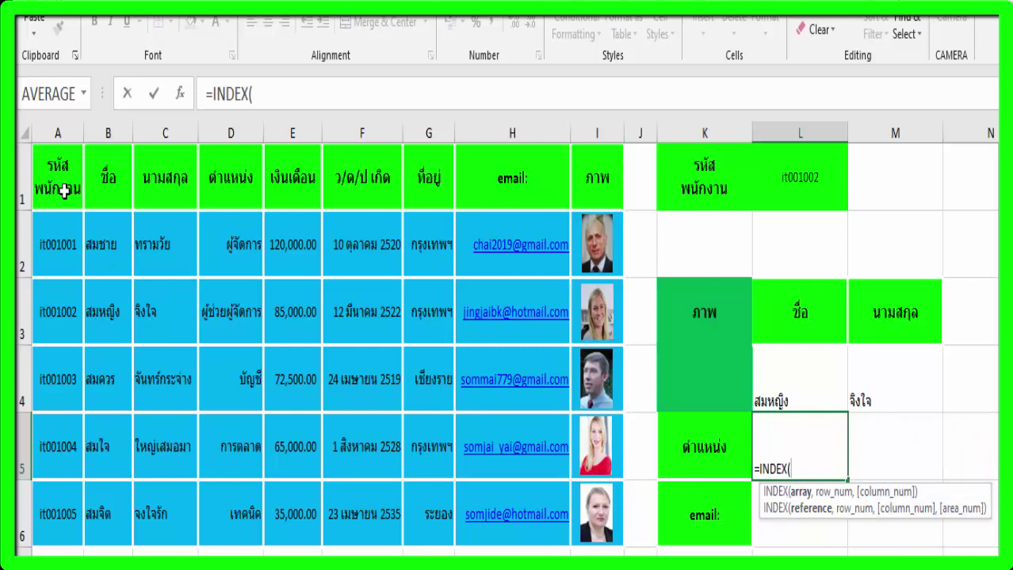
left_click_drag(64, 191, 515, 486)
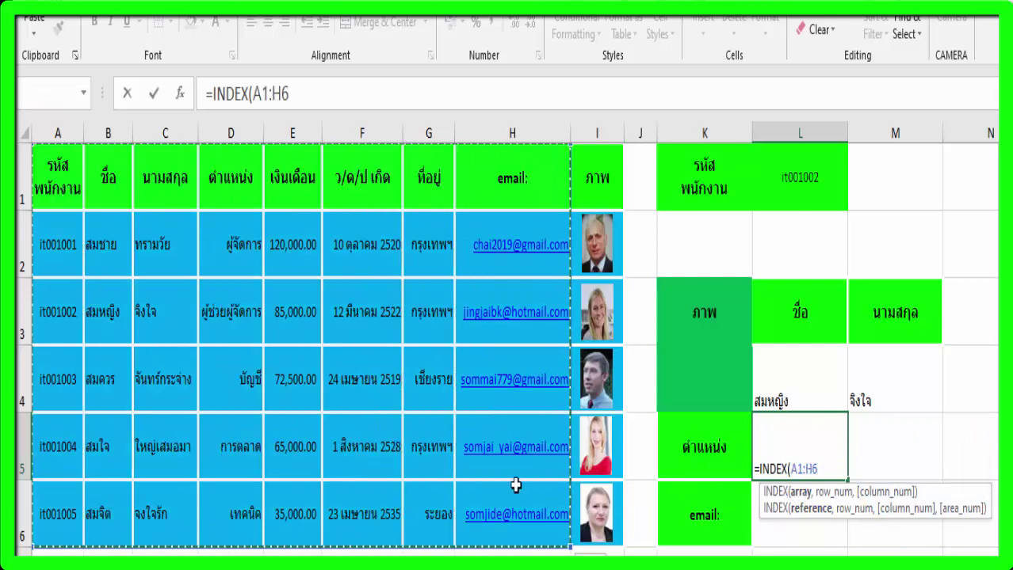
Add MATCH(L1,A1:A6,0) as the row number argument of the INDEX formula in L5.
type(",")
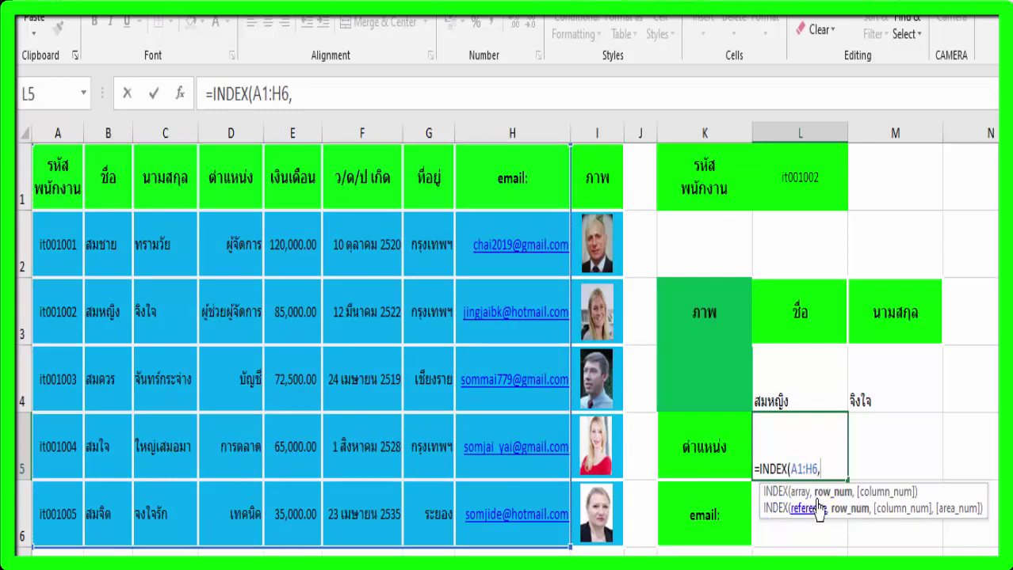
type("m")
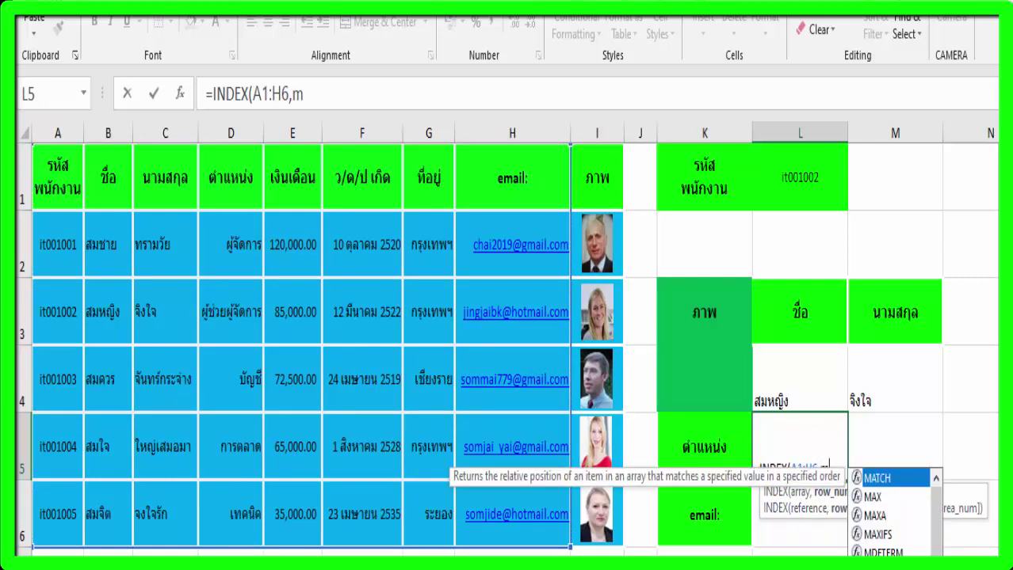
type("atch")
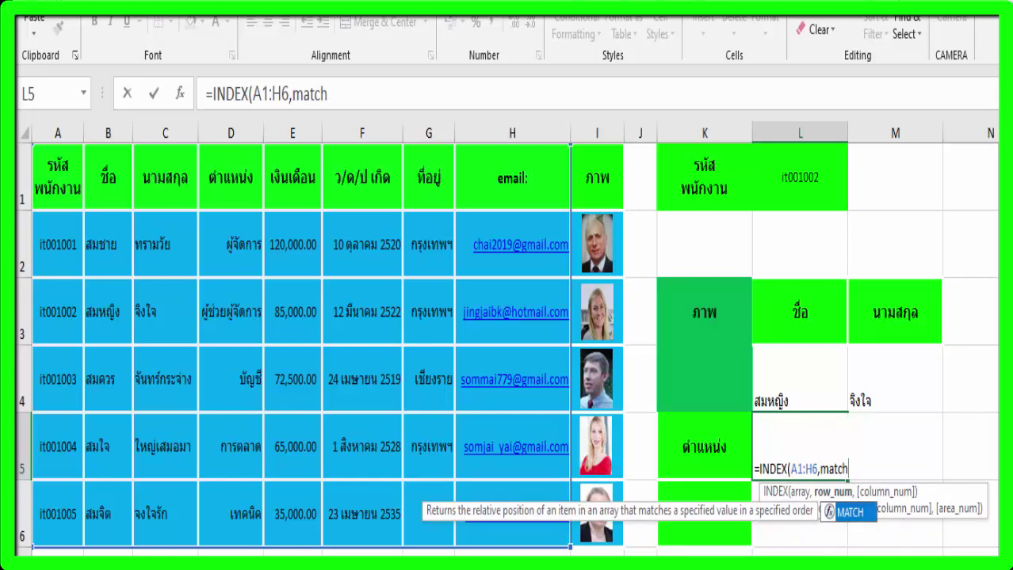
double_click(856, 519)
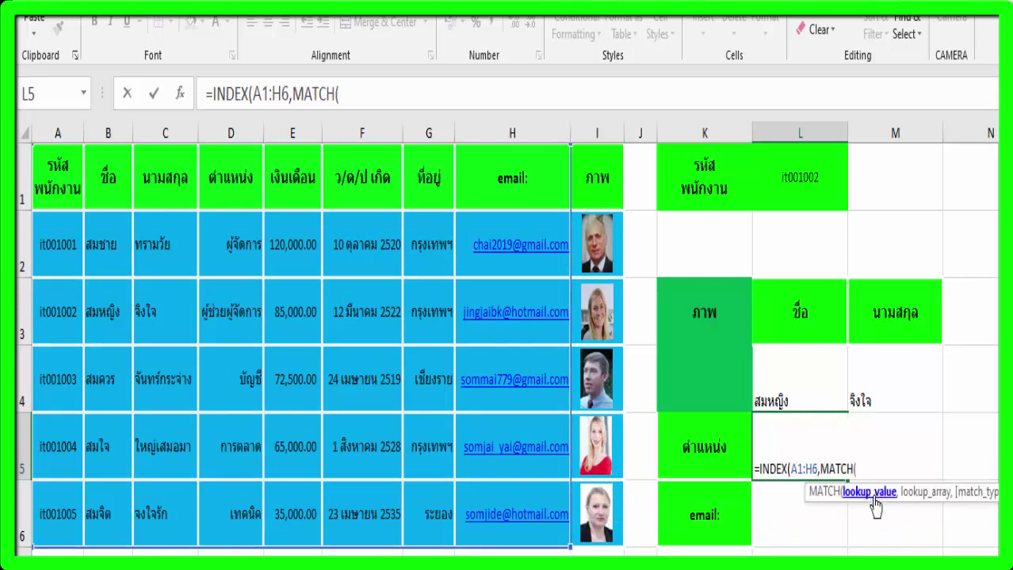
left_click(805, 188)
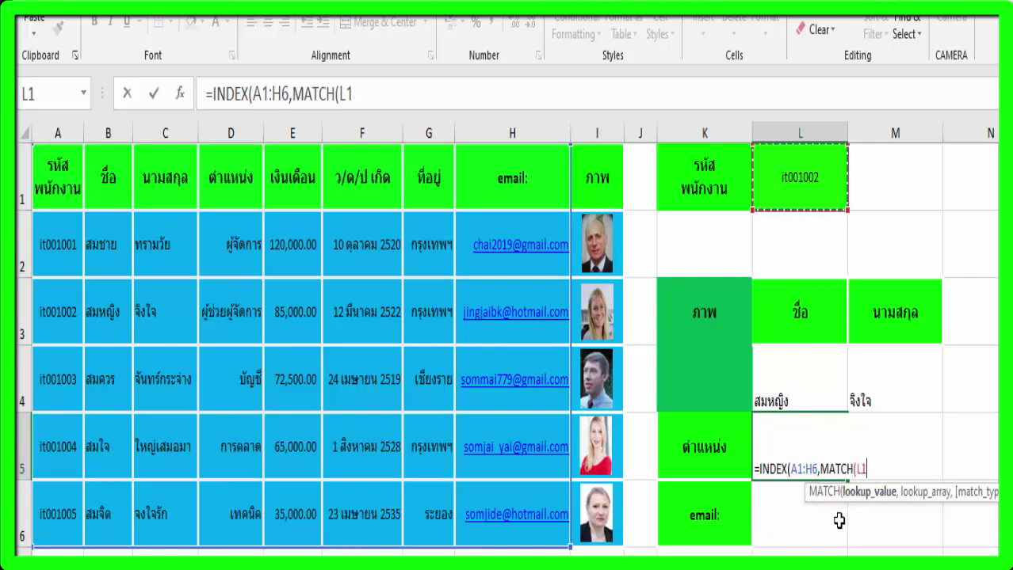
type(",")
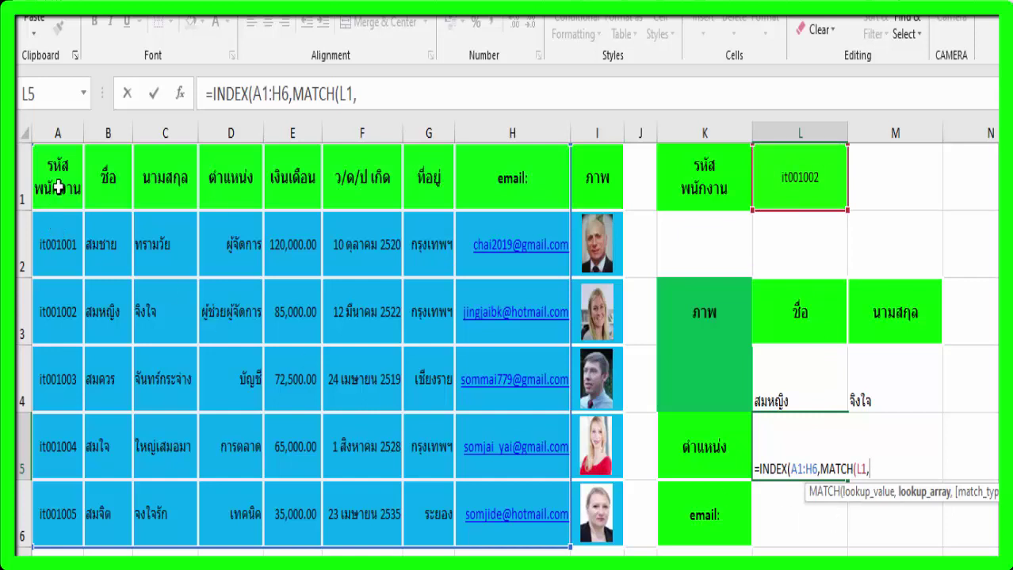
left_click_drag(58, 187, 58, 520)
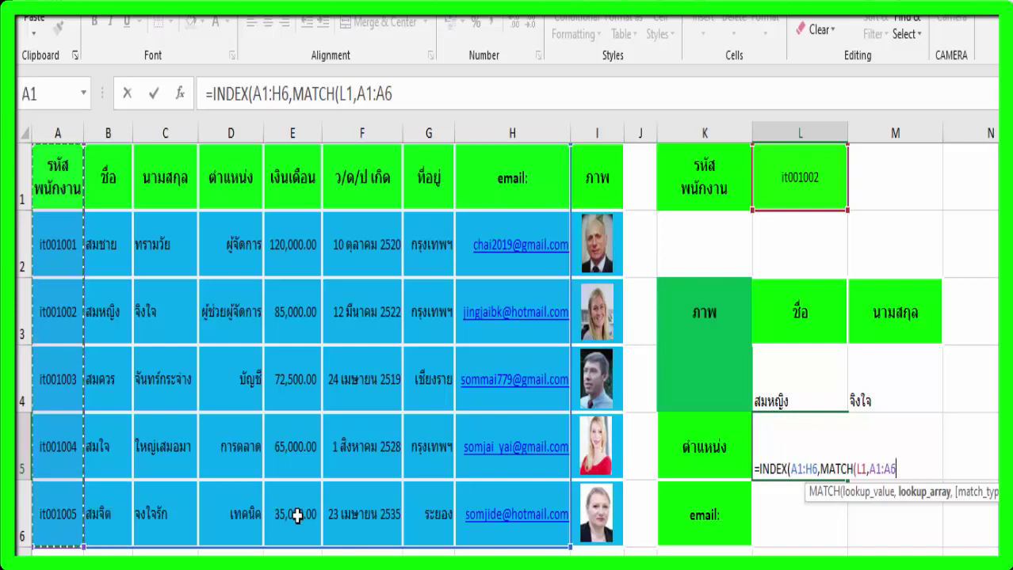
type(",")
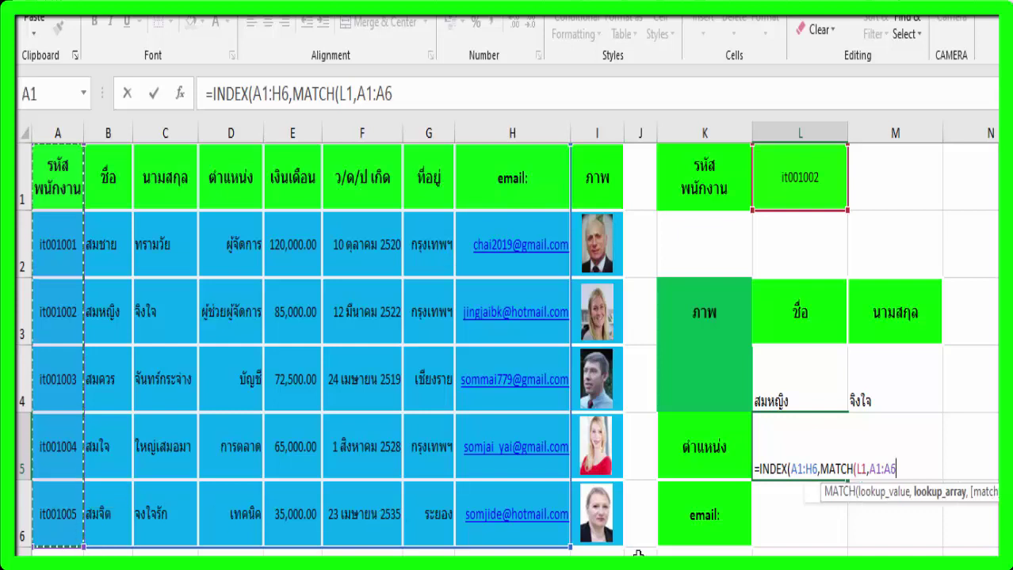
type("0")
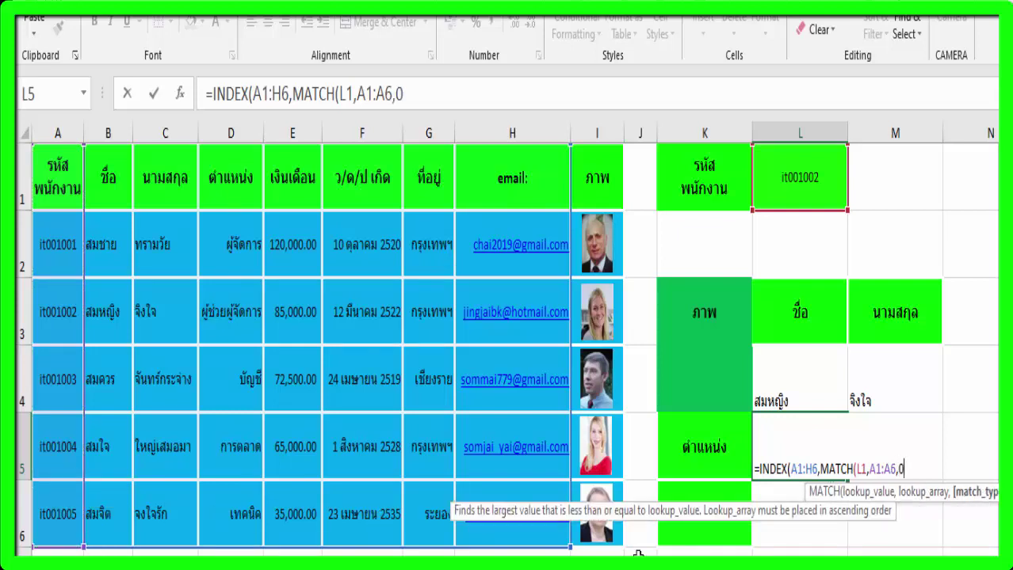
type("),")
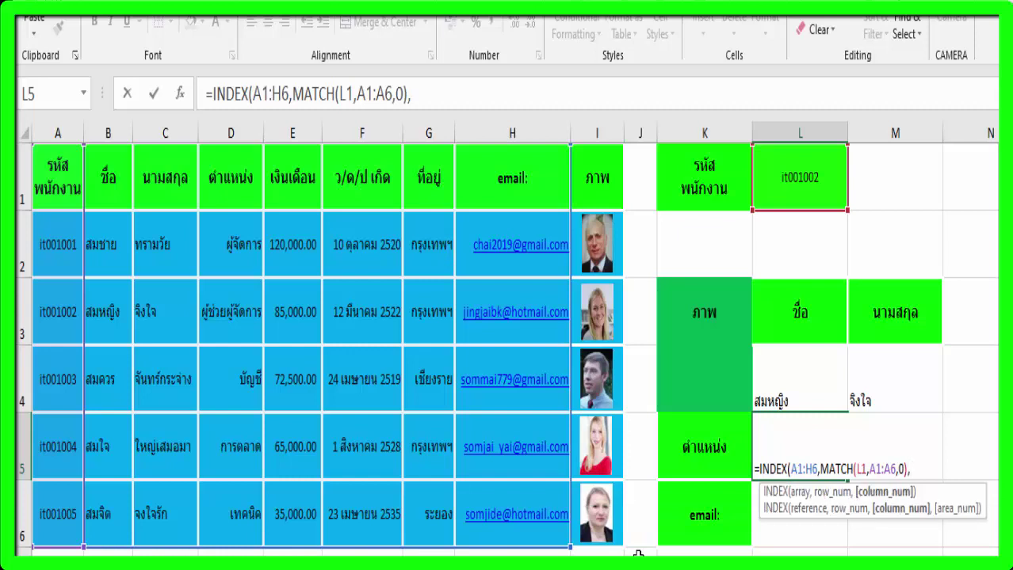
Add MATCH(K5,A1:H1,0) as the column number argument and complete the INDEX formula in L5.
type("m")
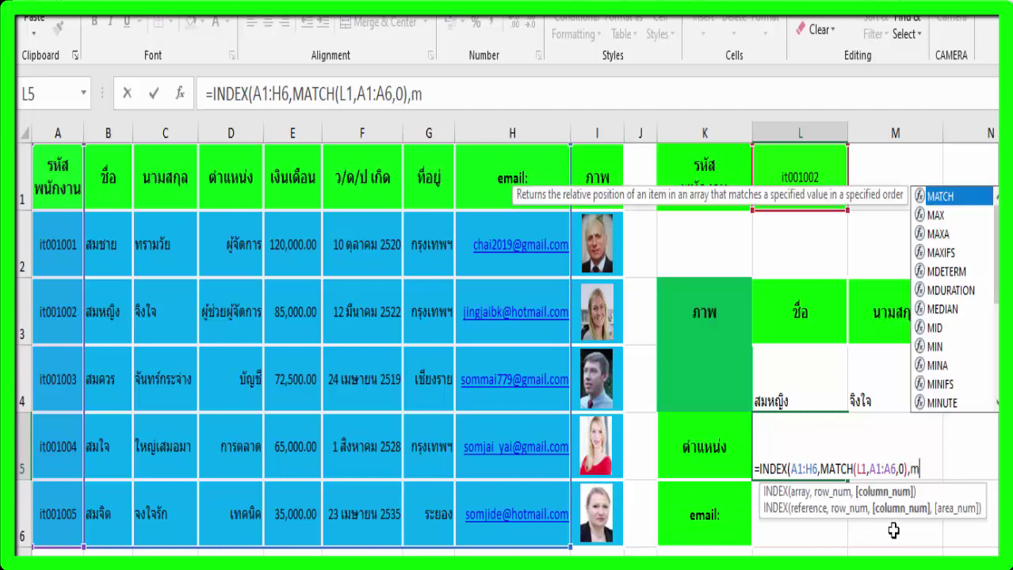
type("at")
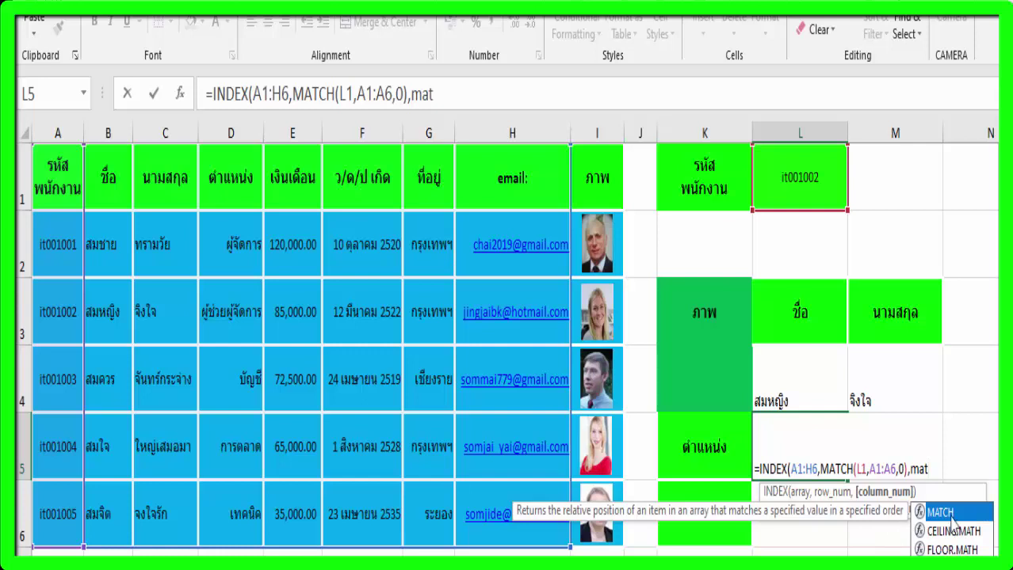
double_click(951, 516)
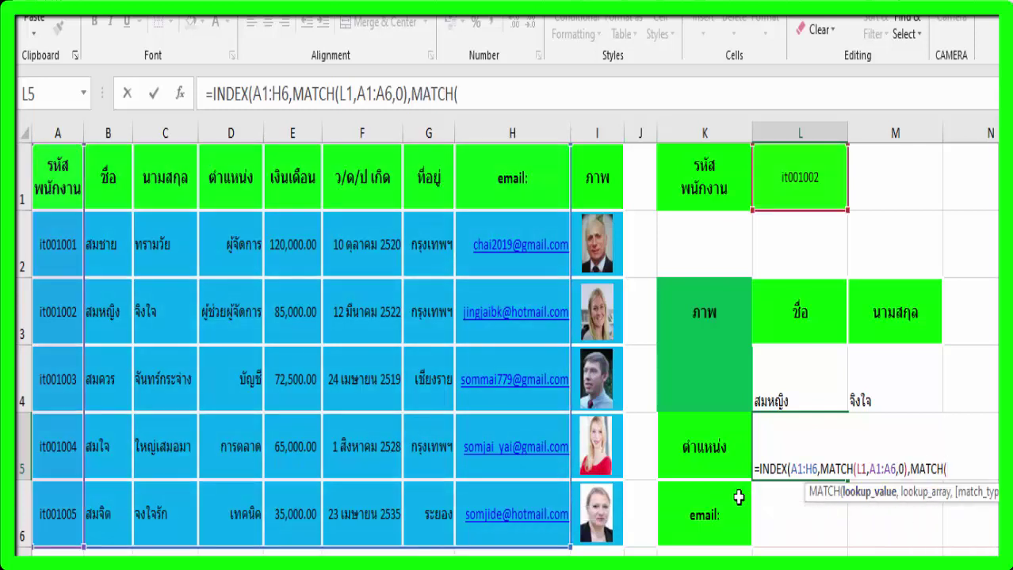
left_click(717, 468)
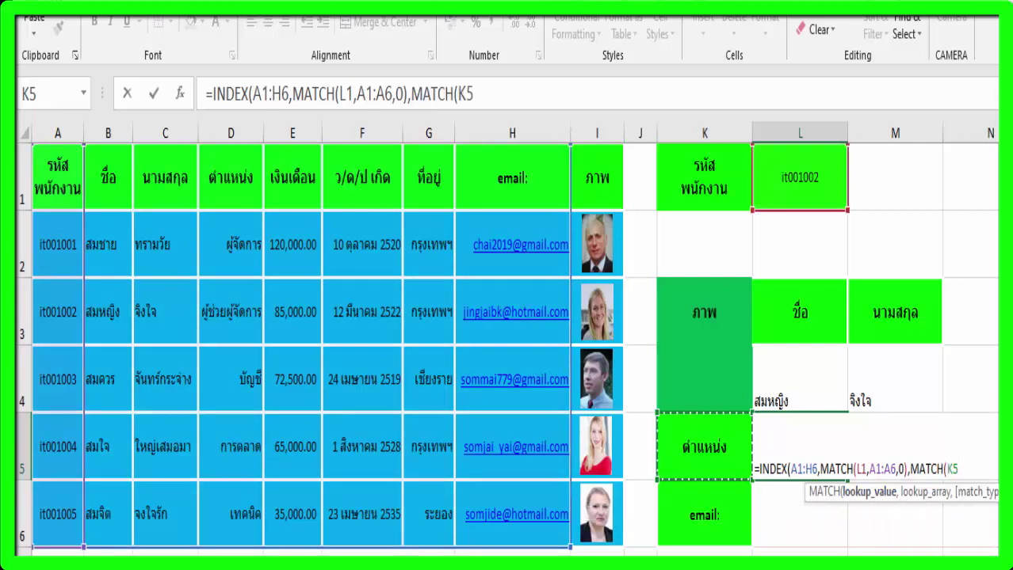
type(",")
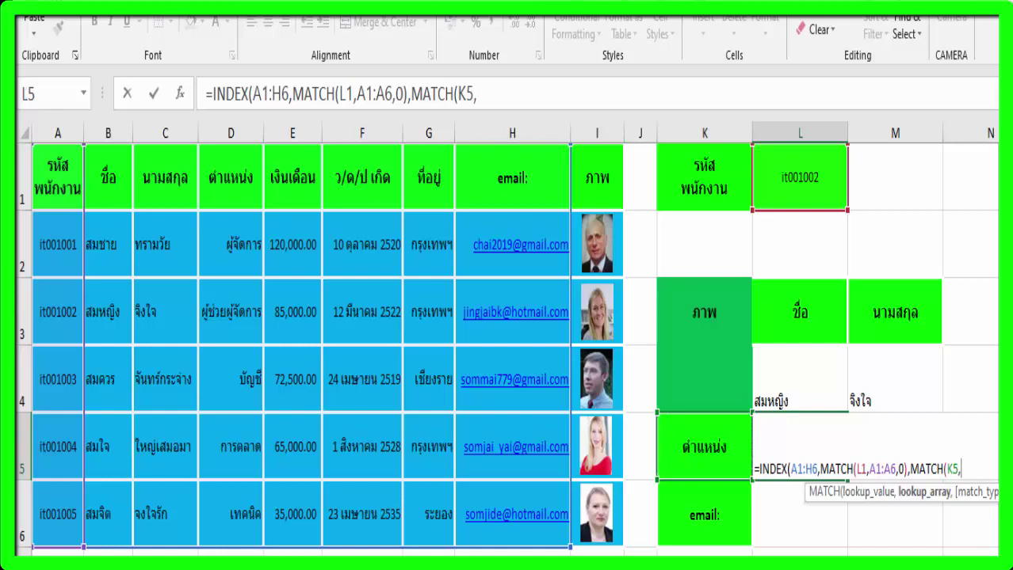
left_click_drag(51, 190, 505, 200)
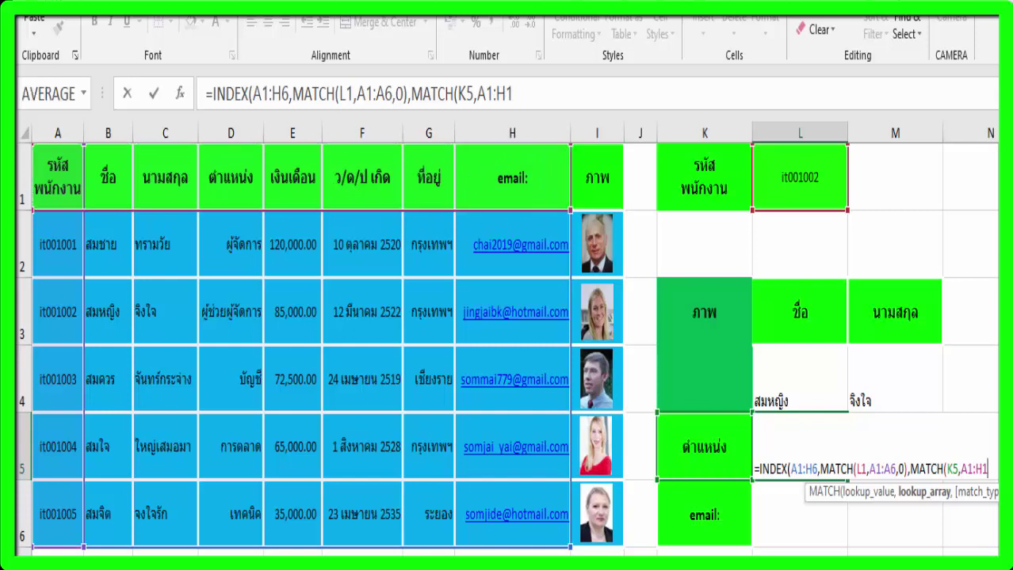
type(",")
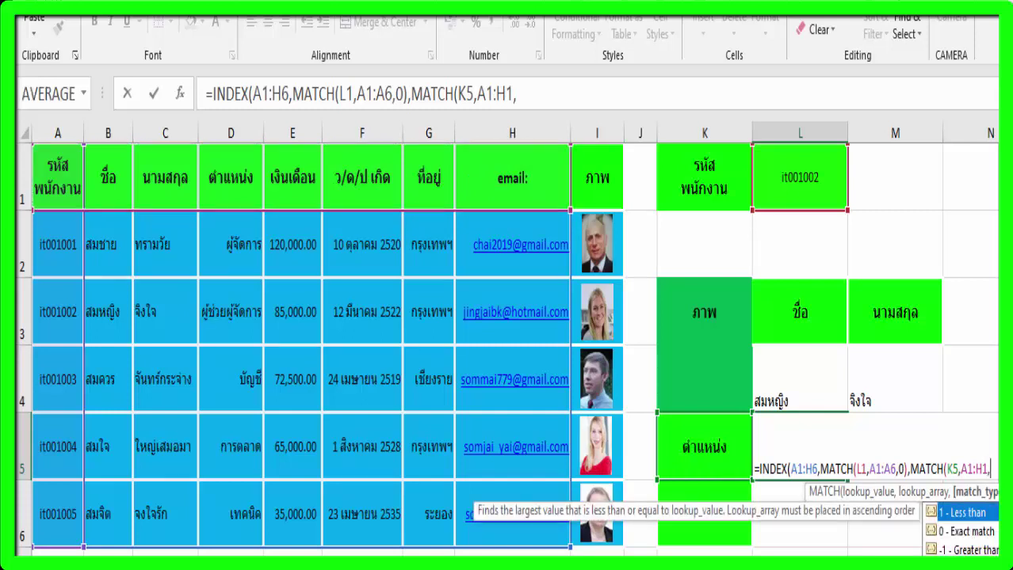
type("0")
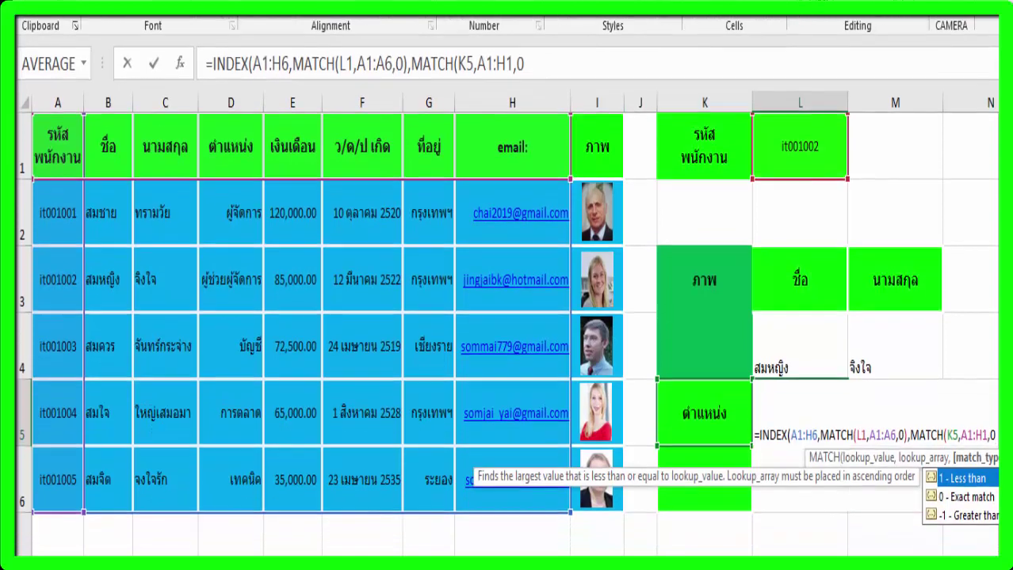
type("))")
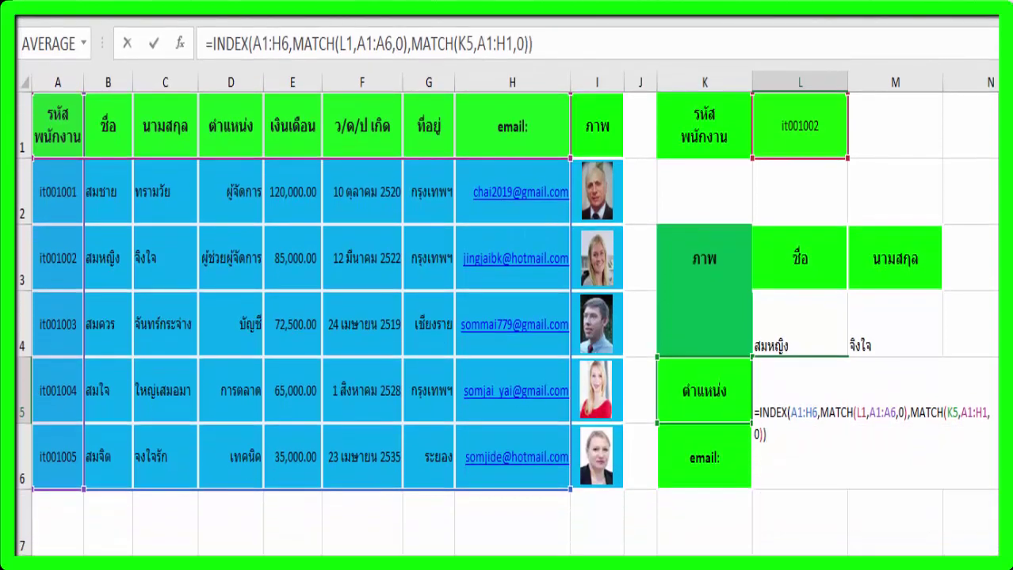
key("Return")
Choose the first employee code in the L1 list to test the position lookup.
left_click(840, 146)
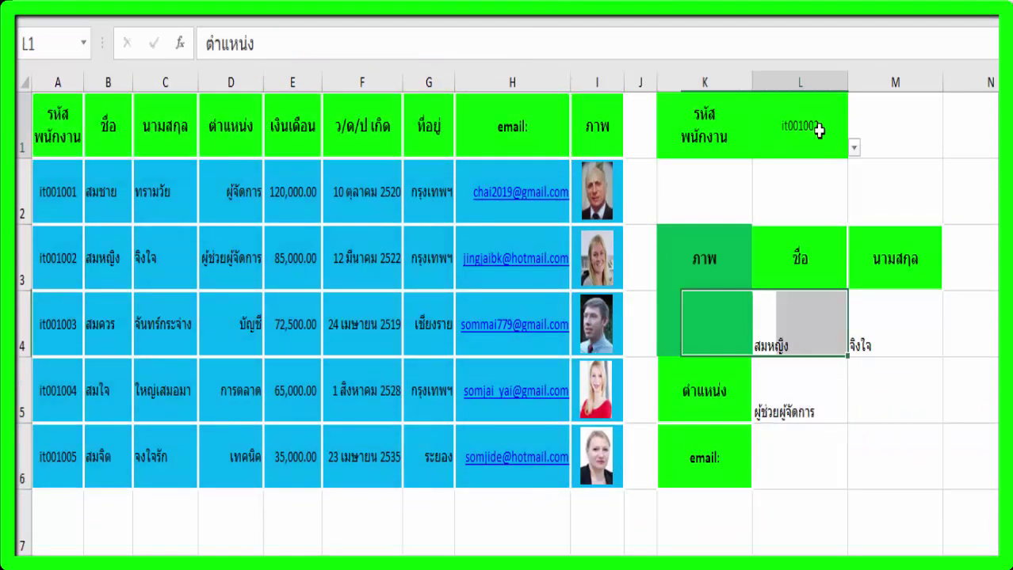
left_click(853, 148)
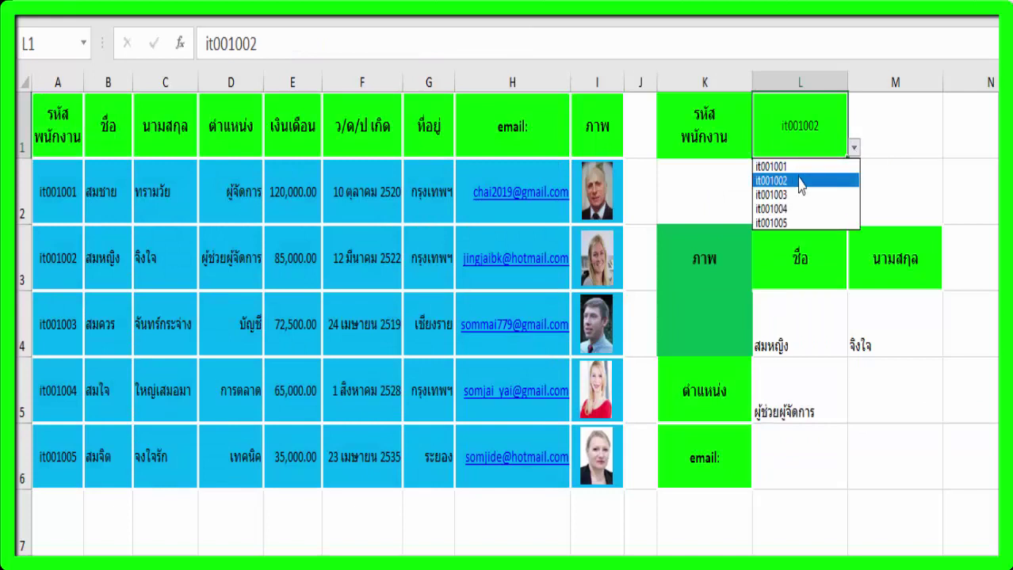
left_click(772, 167)
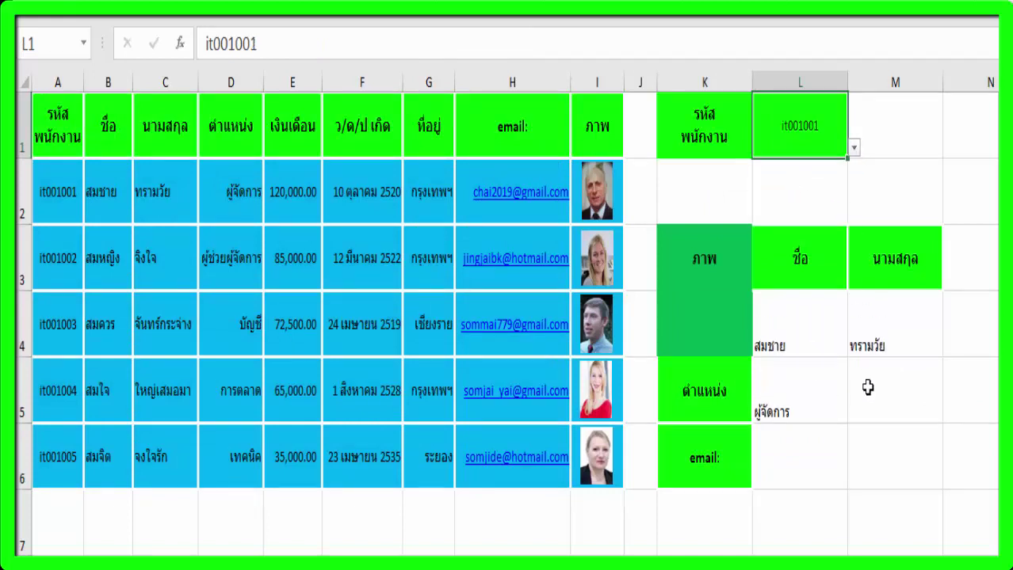
Start an INDEX formula in L6, beside the email: label, with A1:H6 as its array.
left_click(825, 462)
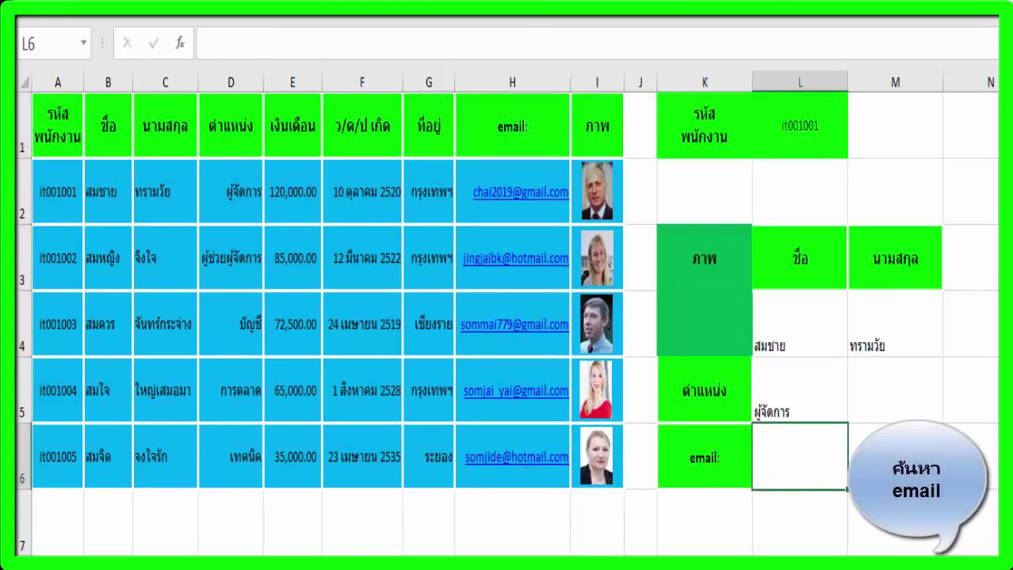
type("=i")
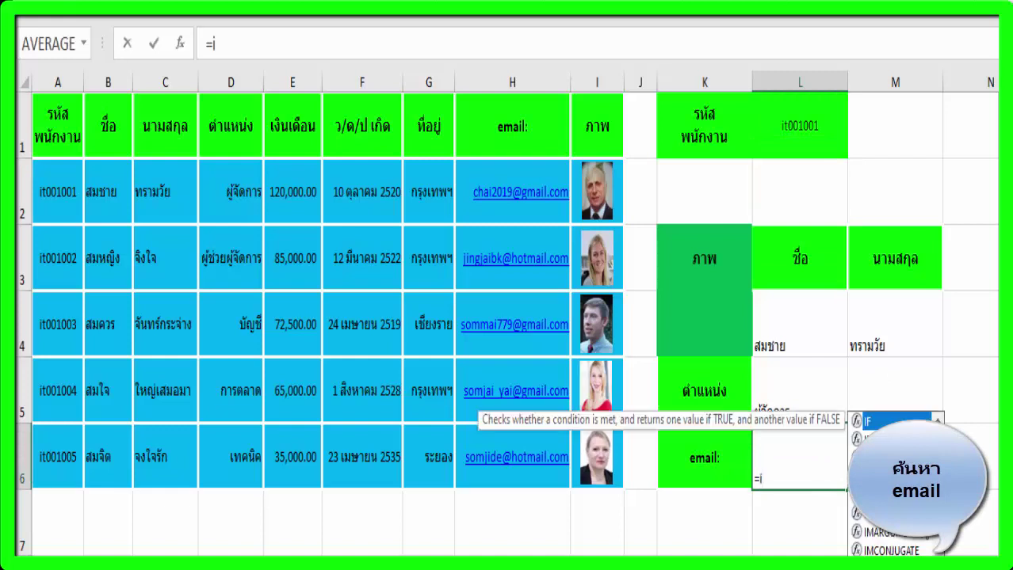
type("n")
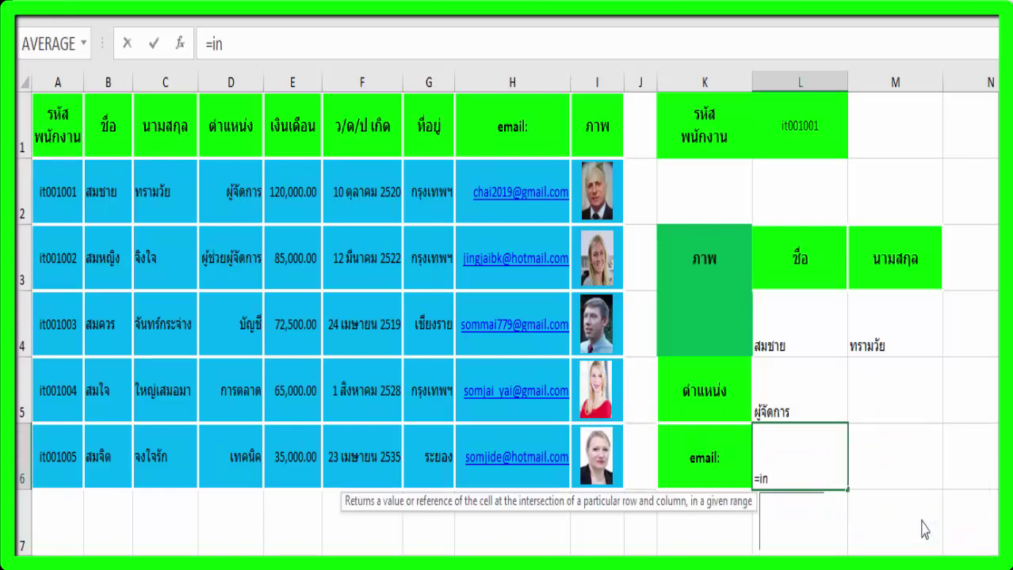
type("de")
double_click(796, 506)
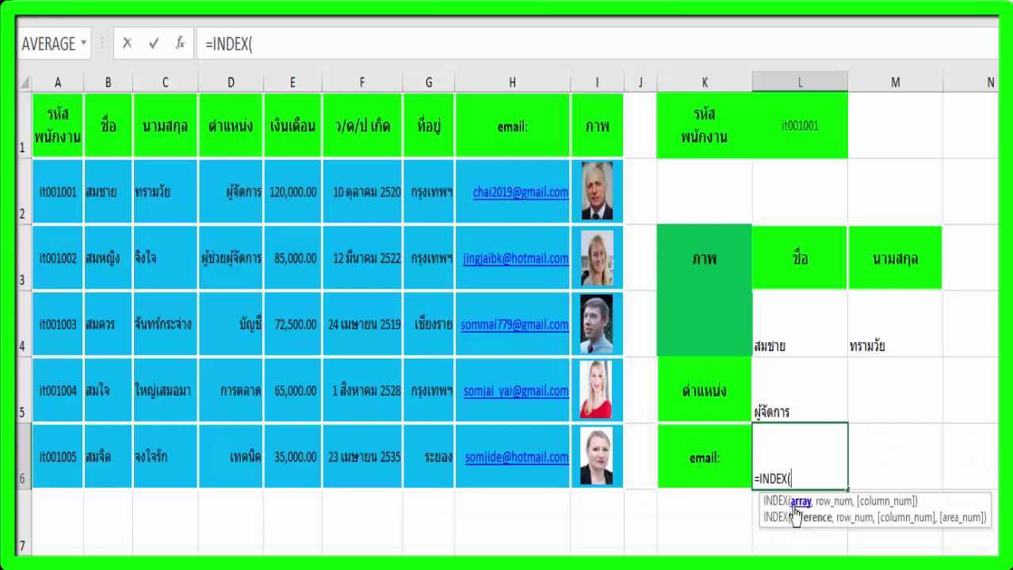
left_click_drag(60, 141, 537, 463)
type(",")
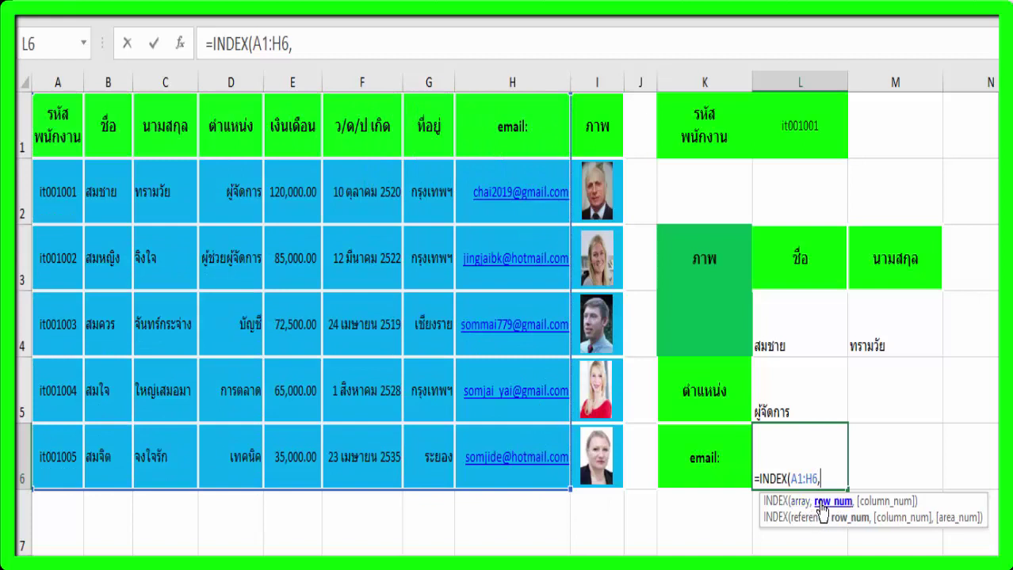
Add MATCH(L1,A1:A6,0) as the row number argument of the INDEX formula in L6.
type("mat")
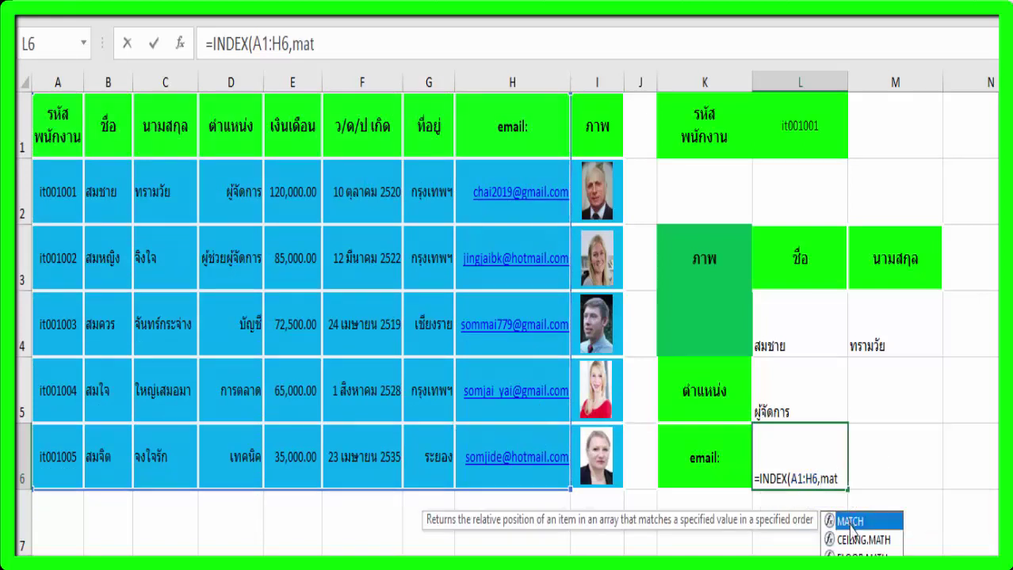
double_click(849, 522)
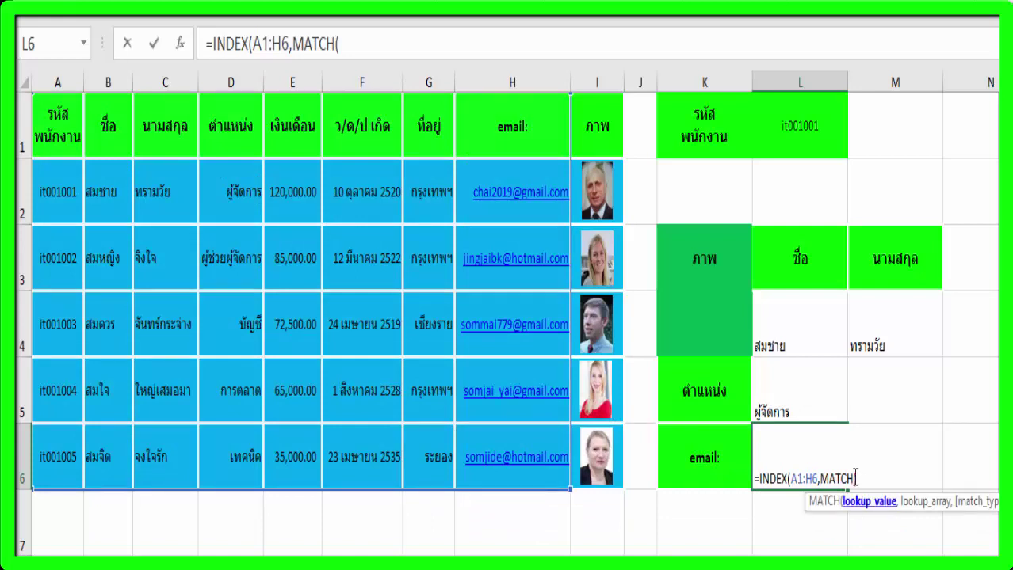
left_click(813, 139)
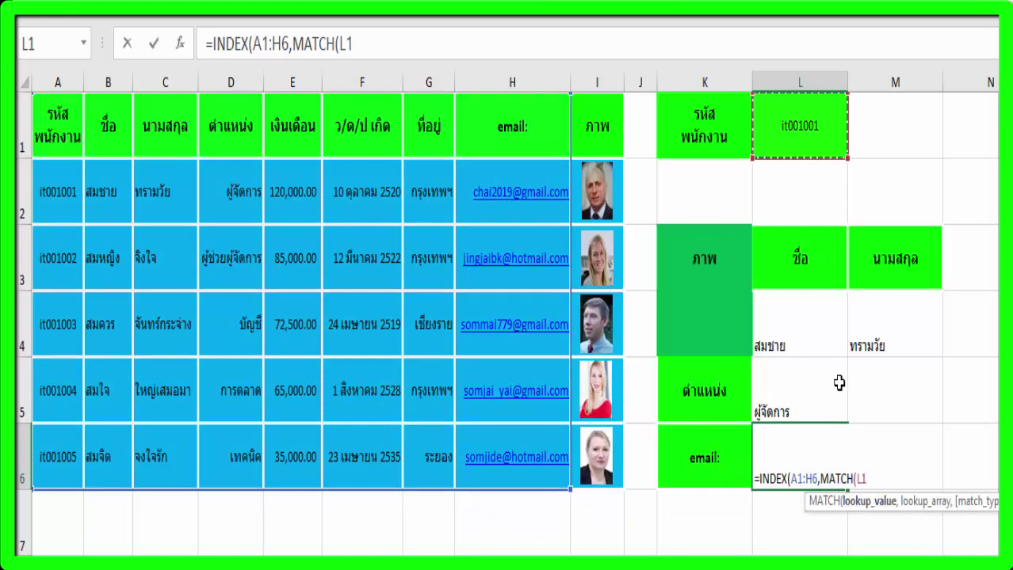
type(",")
left_click_drag(58, 123, 91, 452)
type(",")
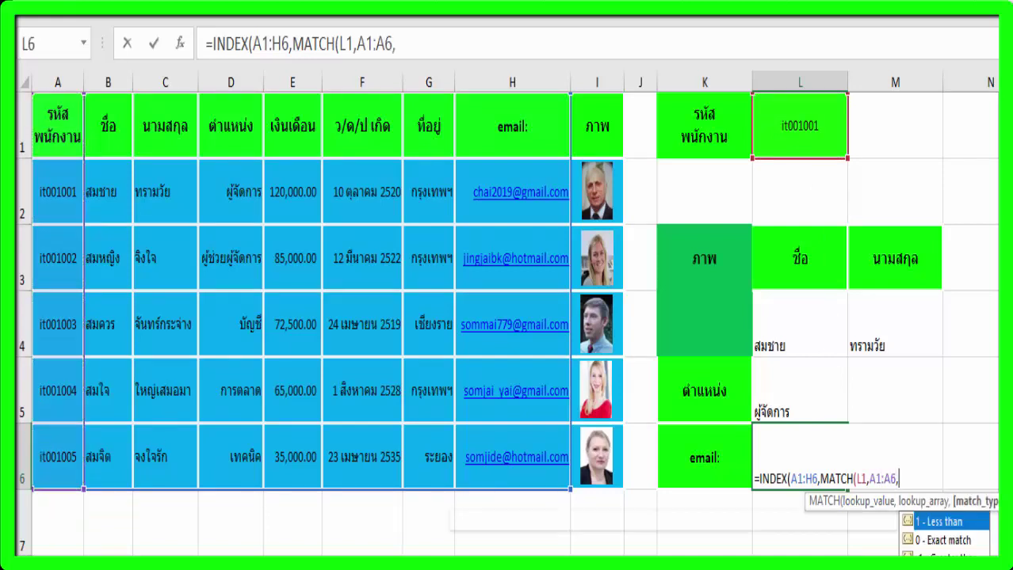
type("0")
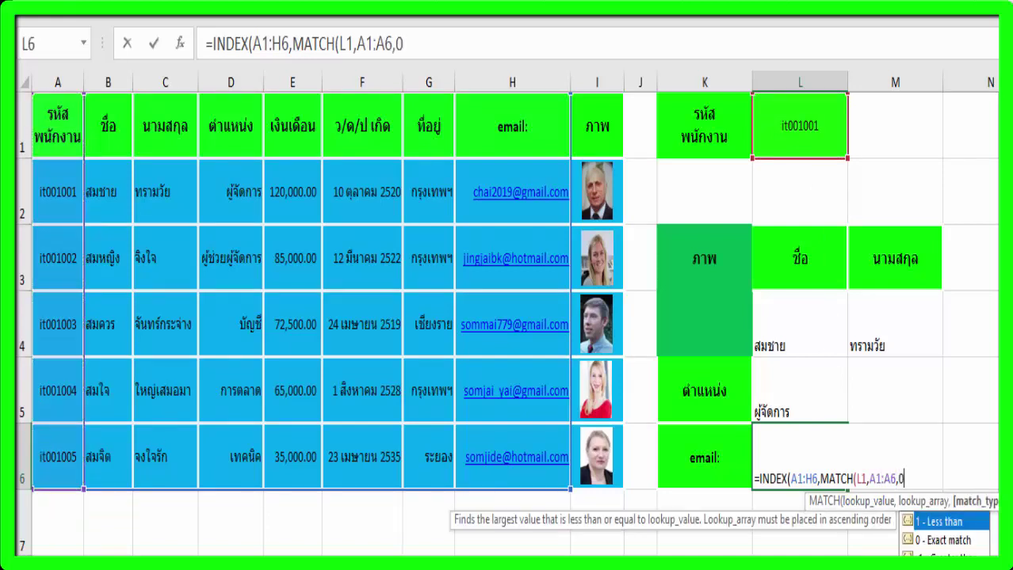
type("),")
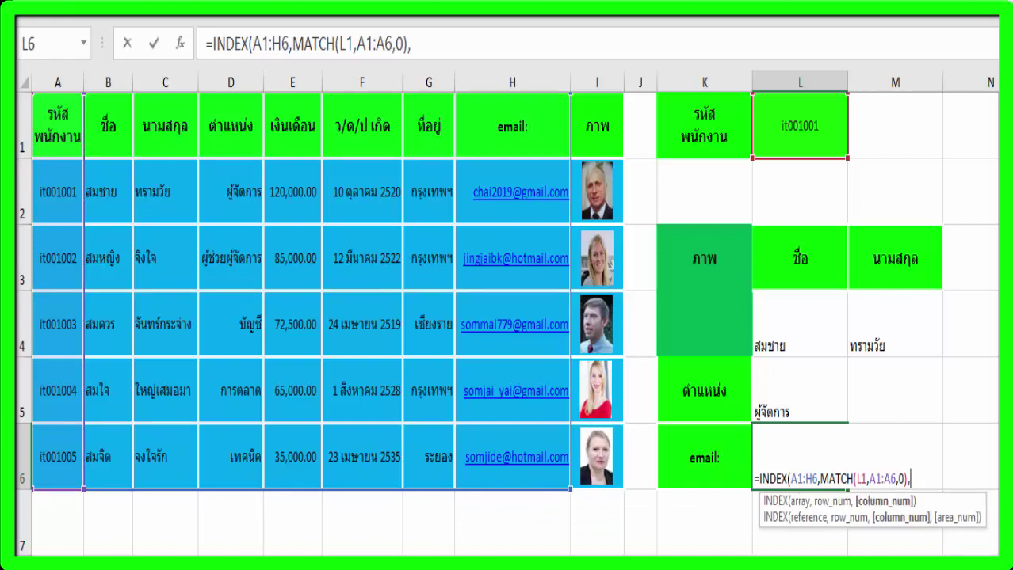
Add MATCH(K6,A1:H1,0) as the column number argument and complete the INDEX formula in L6.
type("mat")
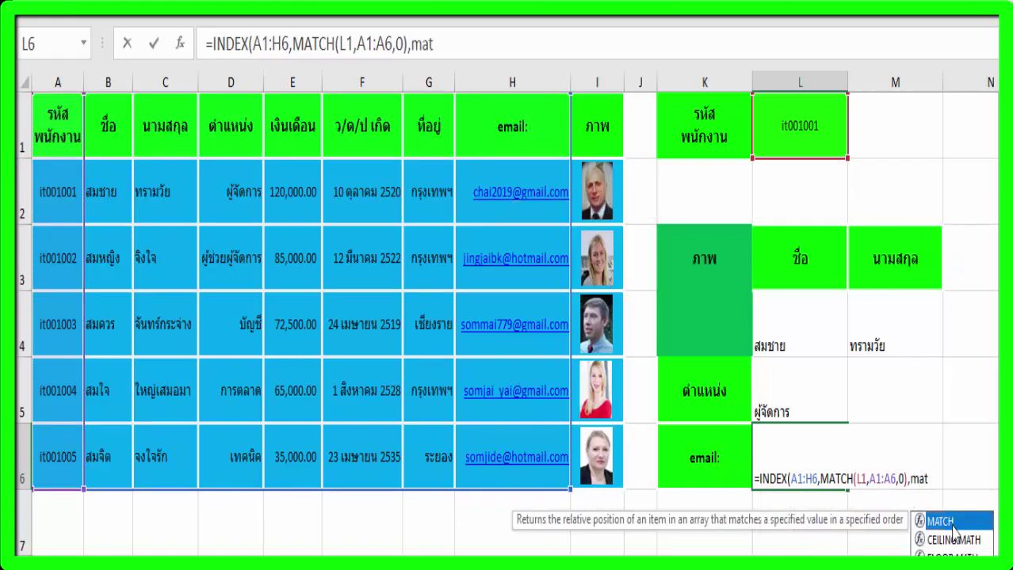
double_click(953, 526)
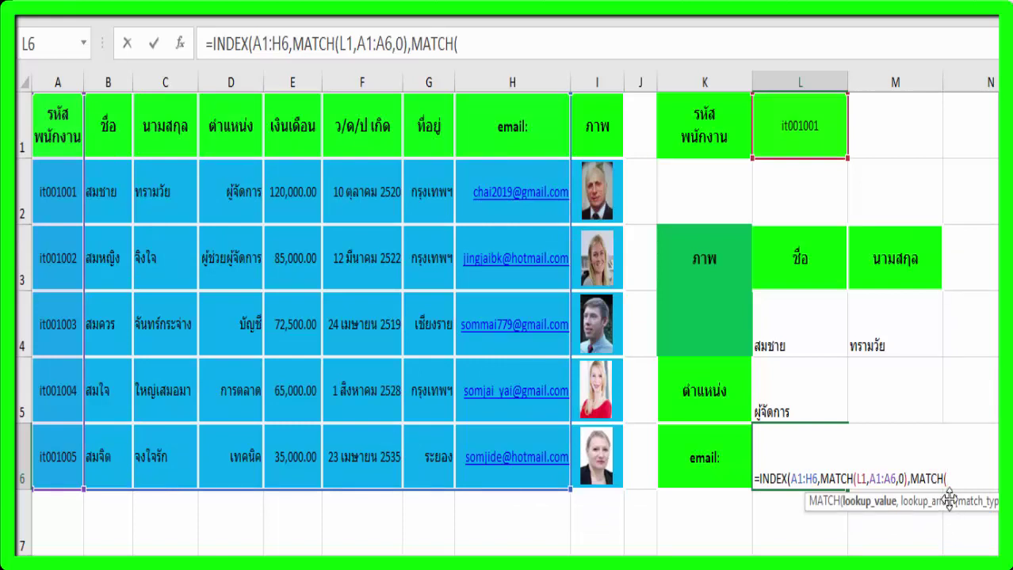
left_click(717, 465)
type(",")
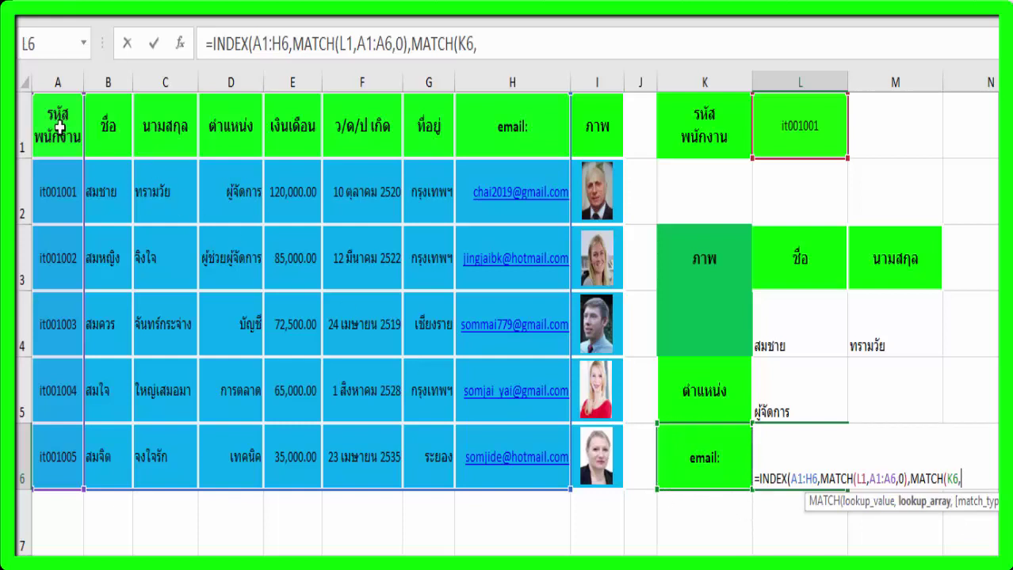
left_click_drag(59, 126, 504, 141)
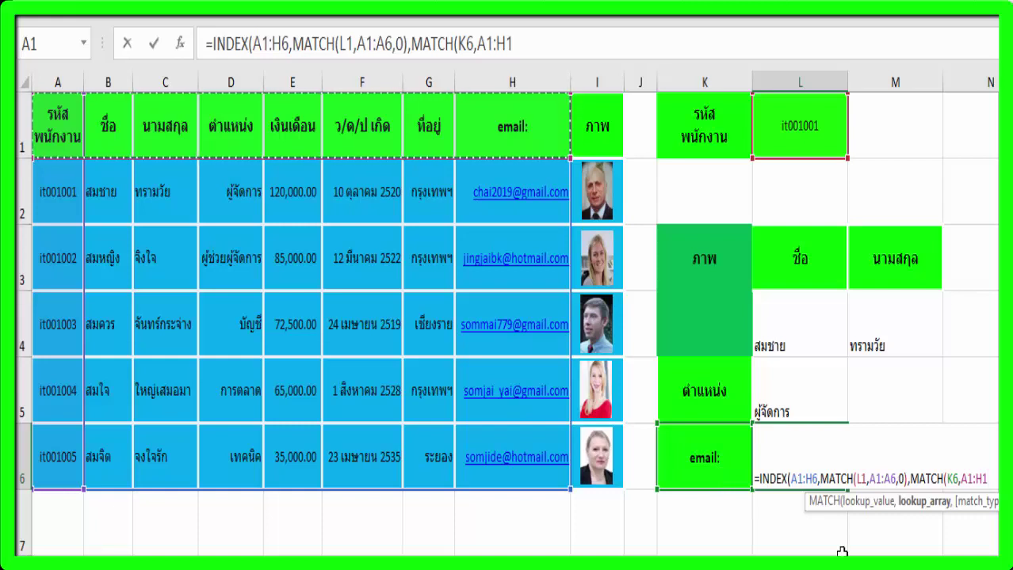
type(",")
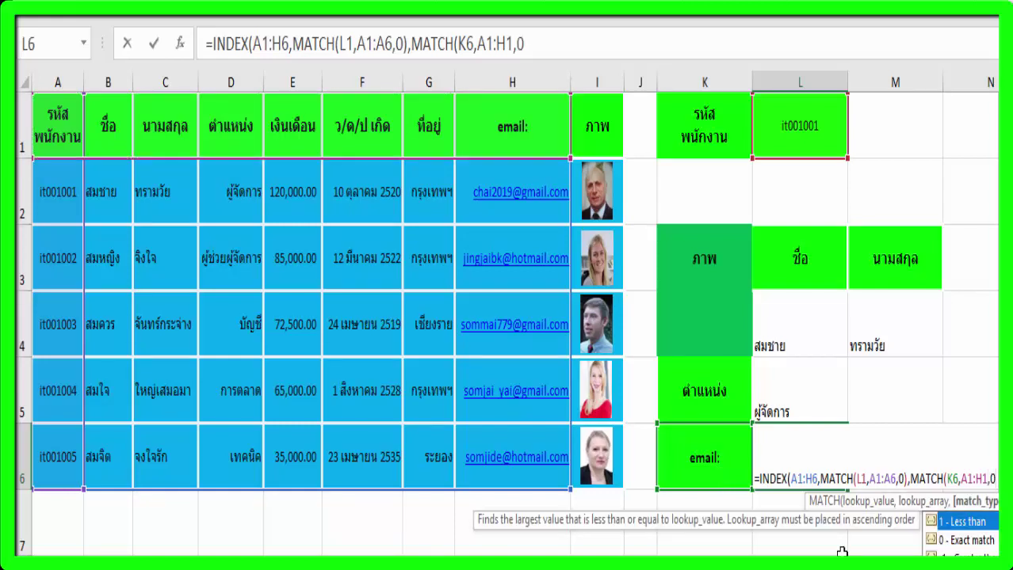
type("0)")
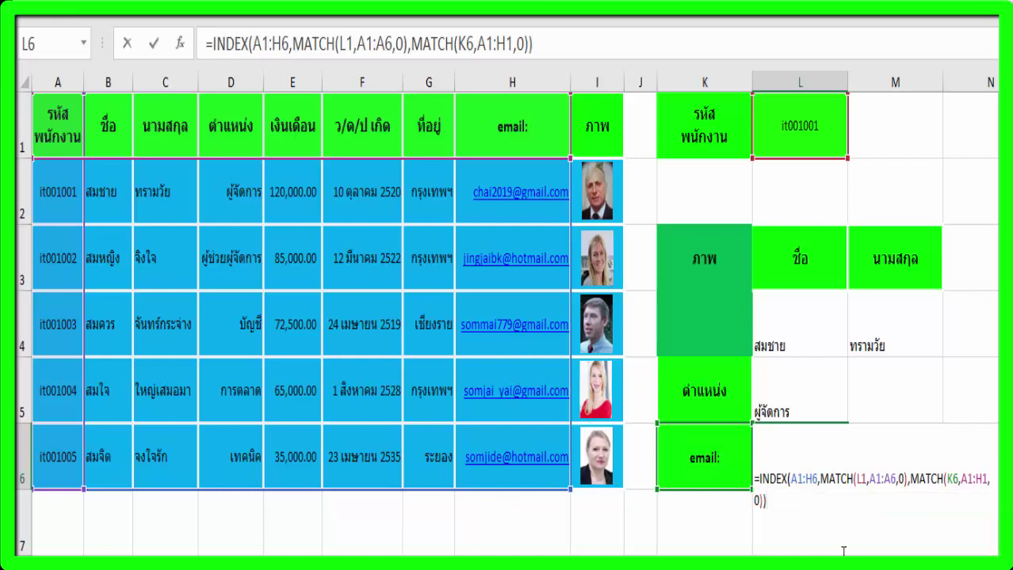
key("Return")
left_click(817, 473)
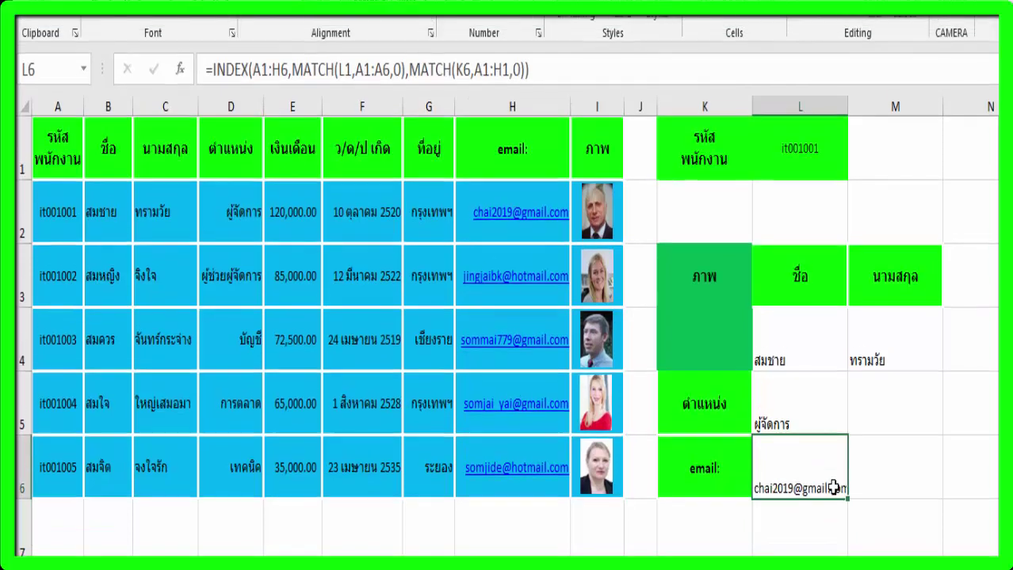
Fill the result cells L4:M6 with the same bright green as the form's labels.
left_click(894, 456)
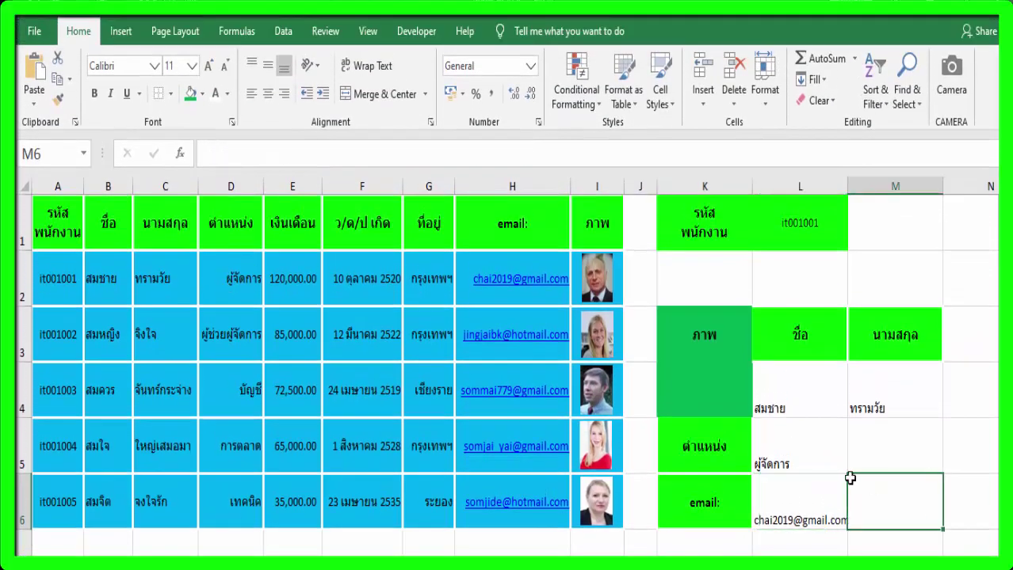
left_click_drag(850, 479, 839, 386)
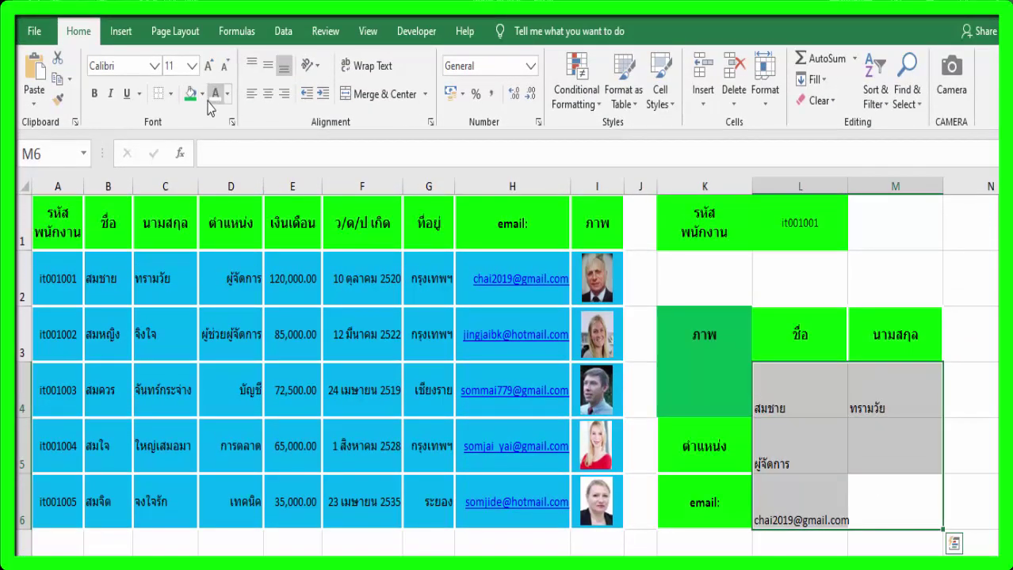
left_click(202, 94)
left_click(190, 274)
Middle-align L4:M6 vertically and center the first name and surname results in L4:M4 horizontally.
left_click_drag(800, 388, 896, 485)
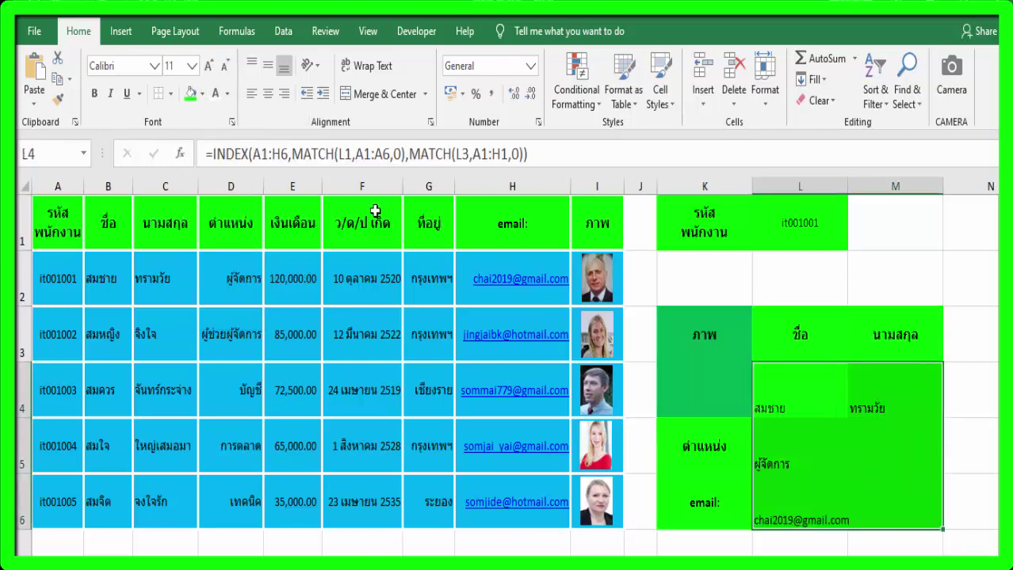
left_click(267, 67)
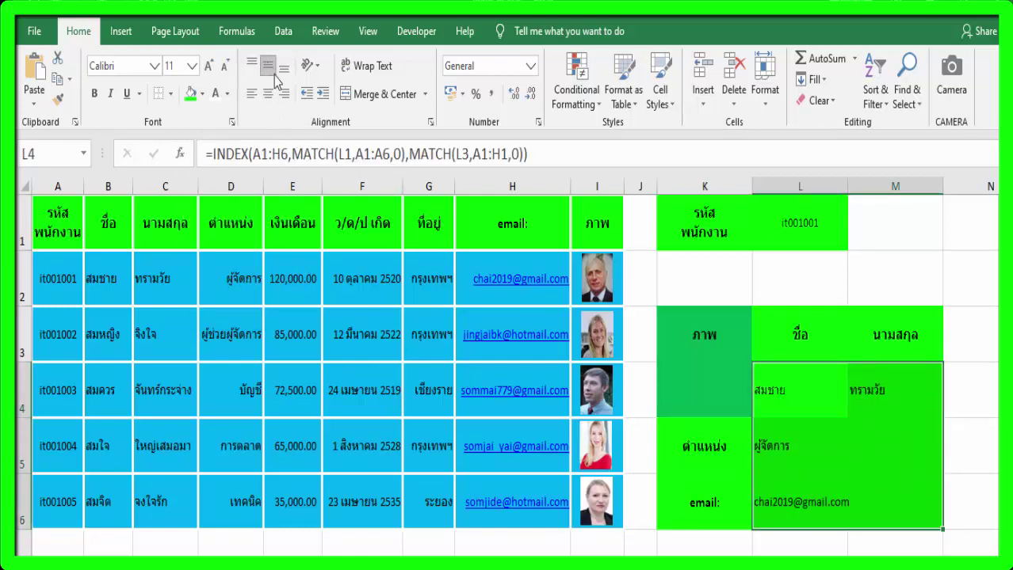
left_click(903, 394)
left_click_drag(797, 390, 872, 390)
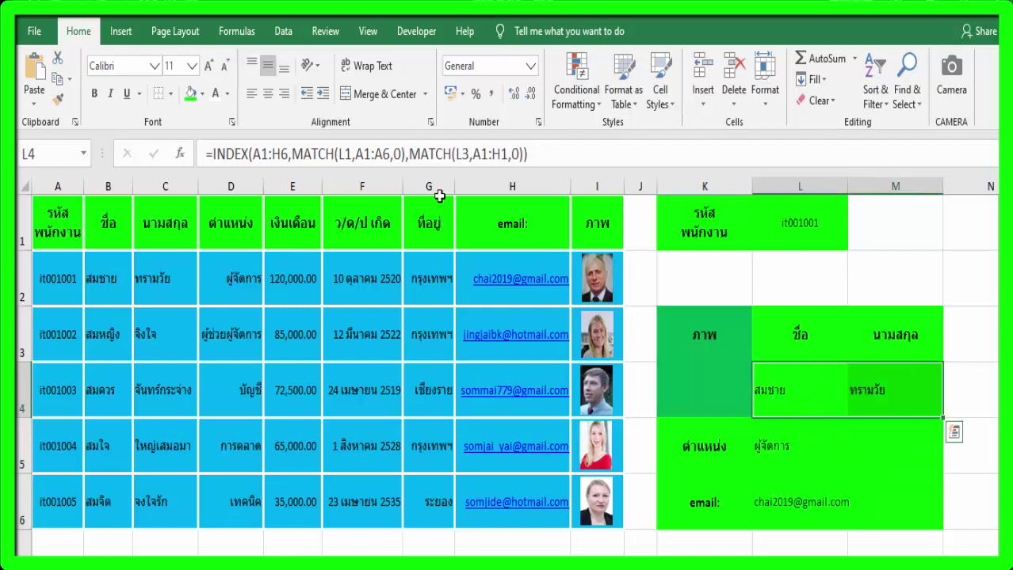
left_click(268, 93)
Start a new workbook-scoped defined name called image in the Name Manager.
left_click(664, 346)
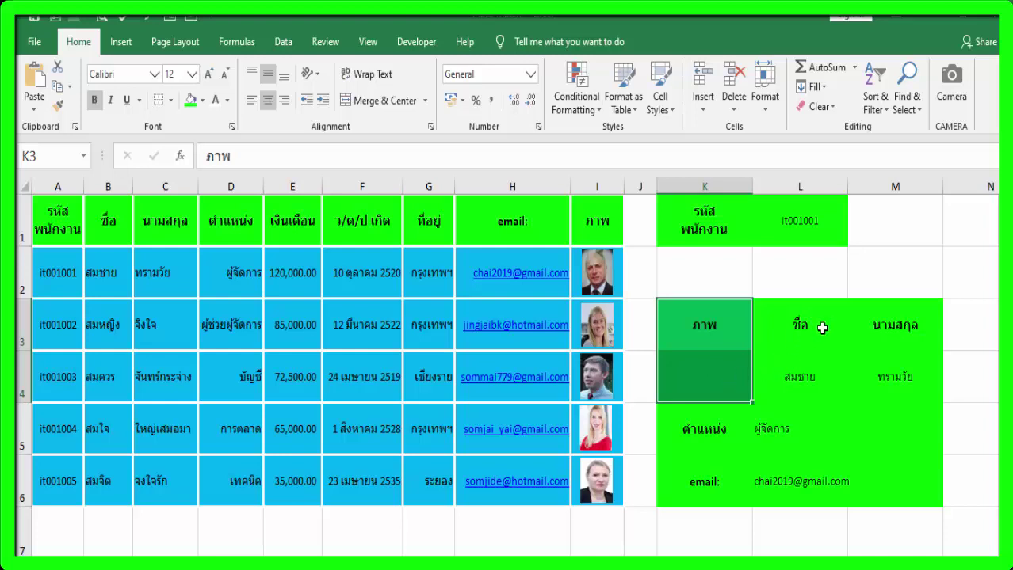
left_click(235, 44)
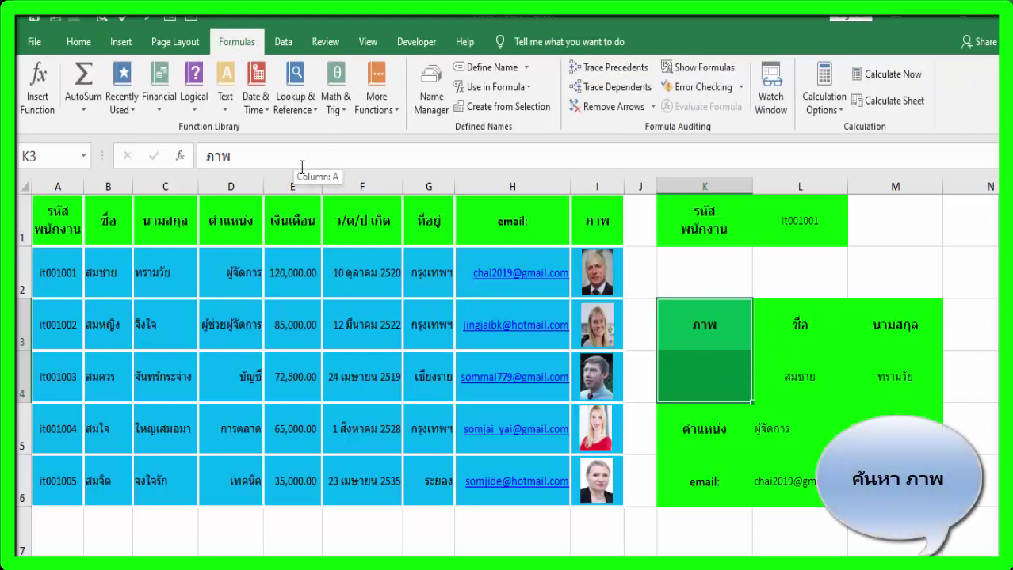
left_click(428, 114)
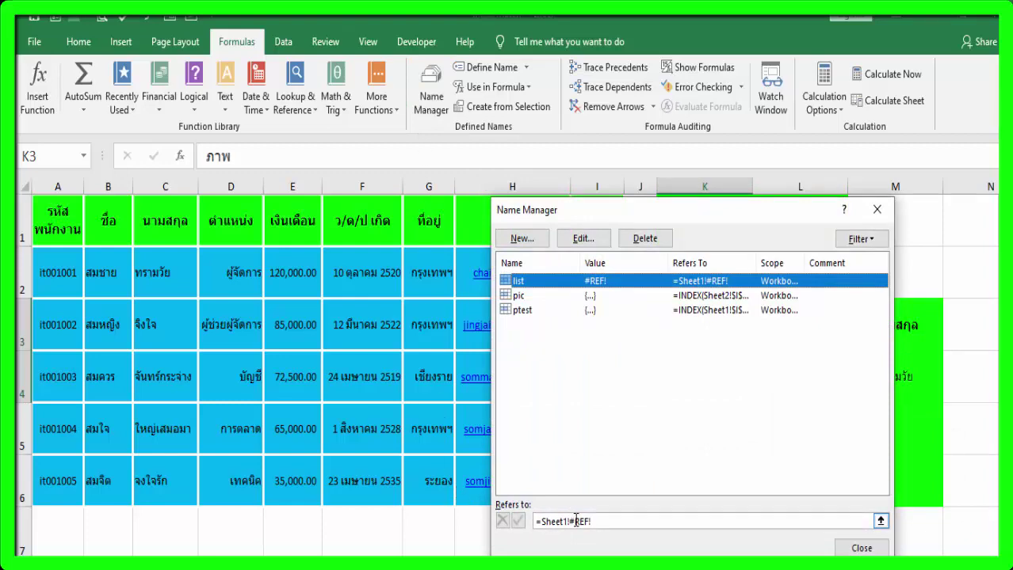
left_click(521, 238)
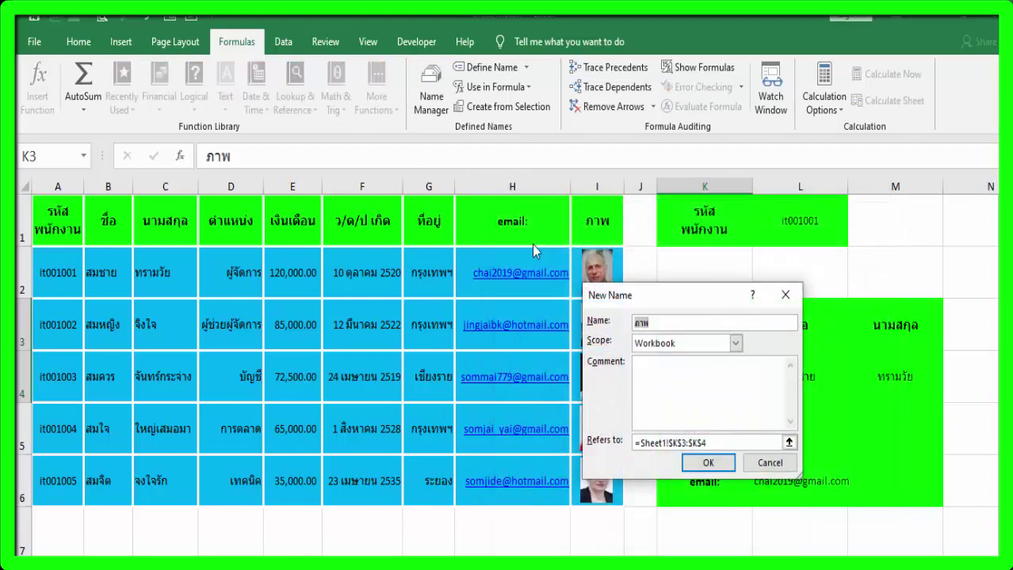
key("Right")
key("BackSpace")
key("BackSpace")
key("BackSpace")
type("image")
Replace the name's reference with the start of an INDEX formula over sheet1!$i$2:$i$6, followed by a MATCH function.
left_click(737, 443)
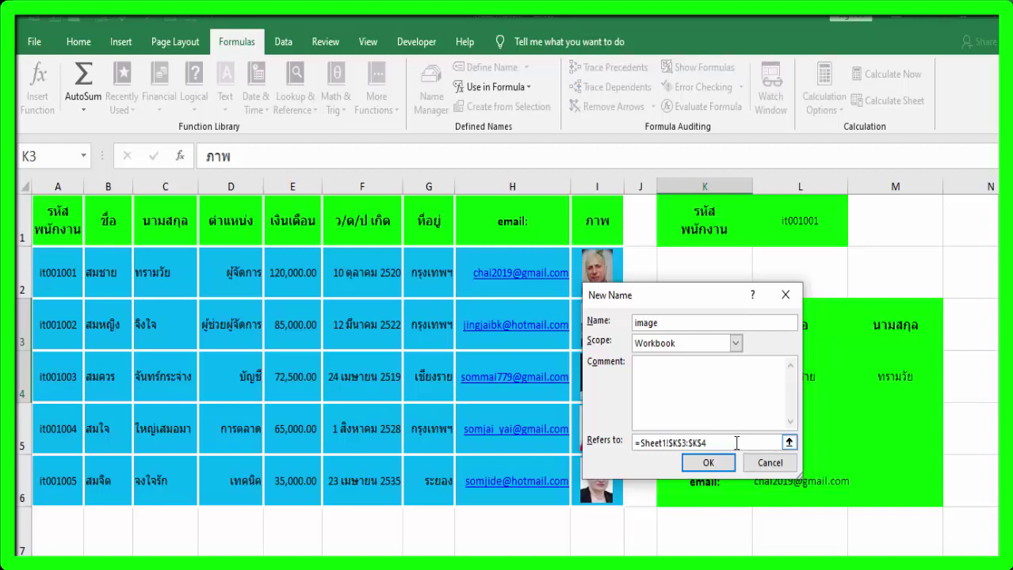
key("BackSpace")
key("BackSpace")
key("BackSpace")
key("BackSpace")
key("BackSpace")
key("BackSpace")
key("BackSpace")
key("BackSpace")
key("BackSpace")
key("BackSpace")
key("BackSpace")
key("BackSpace")
key("BackSpace")
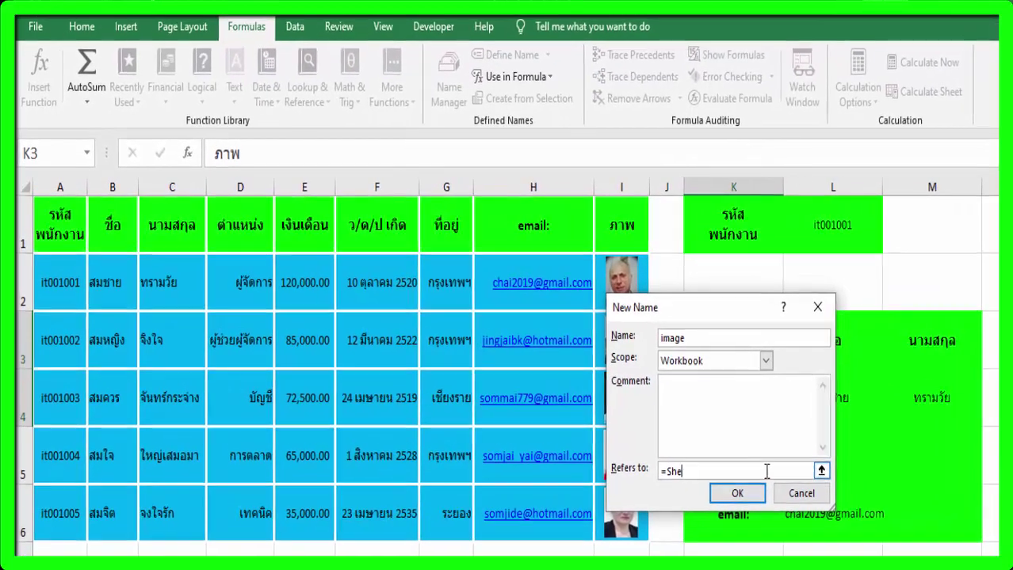
key("BackSpace")
key("BackSpace")
key("BackSpace")
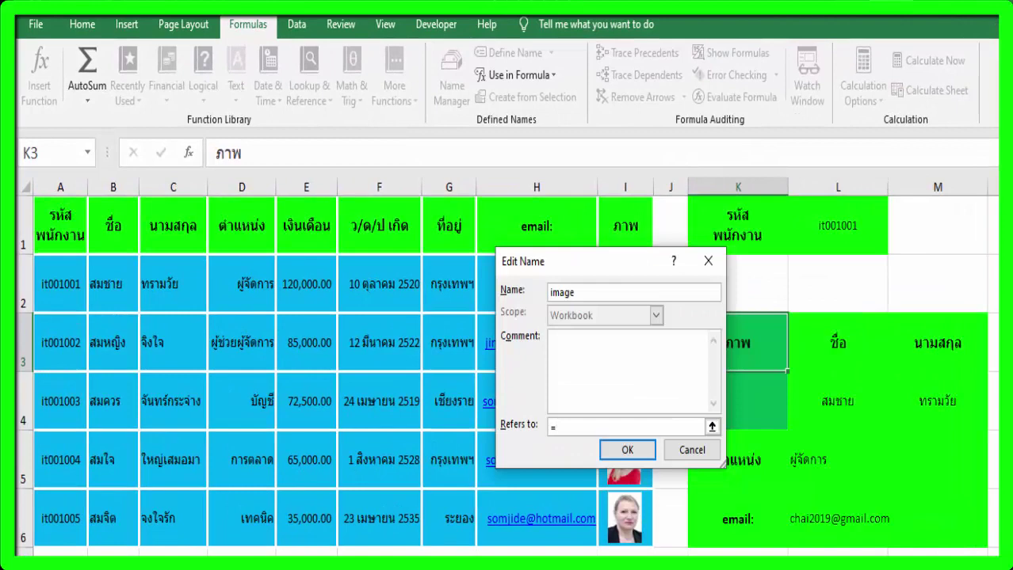
type("index(sheet1!$i$2:$i$6,match(sheet")
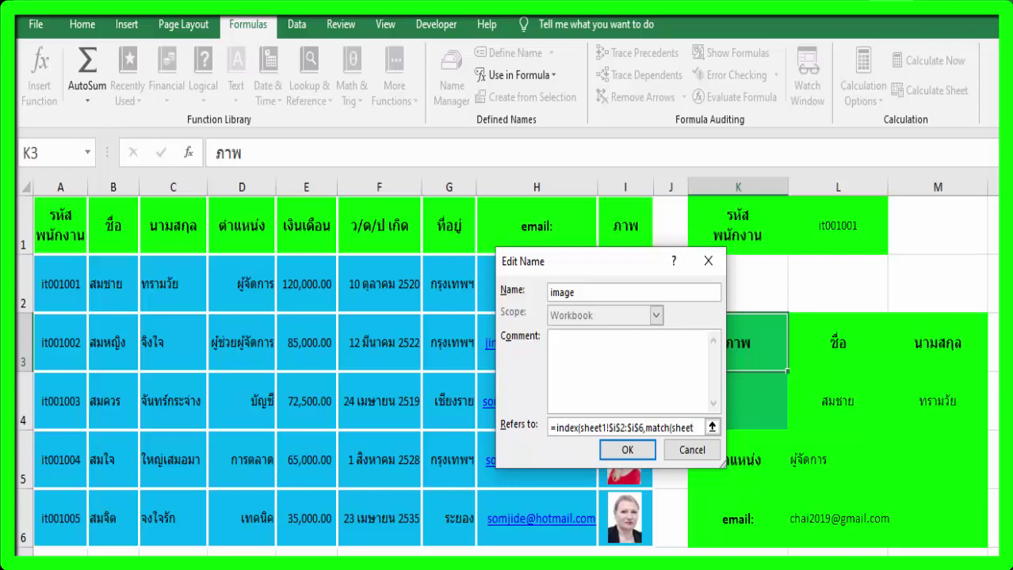
Complete the reference with match(sheet1!$L$1,sheet1!$a$2:$a$6,0)), save the image name and close the Name Manager.
type("1!$")
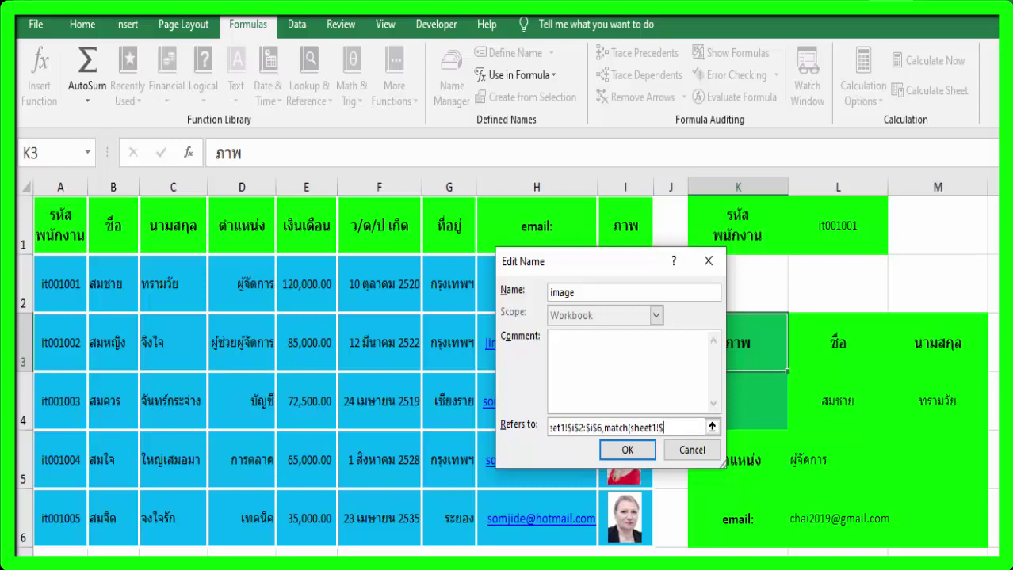
type("L1")
key("BackSpace")
type("$1,sheet1")
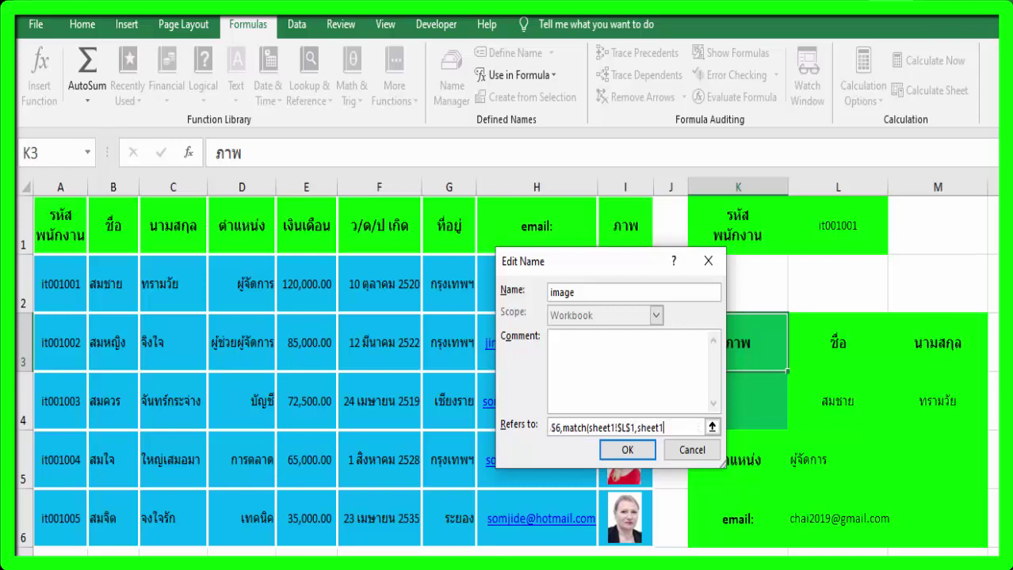
type("!$a$2:$a$6")
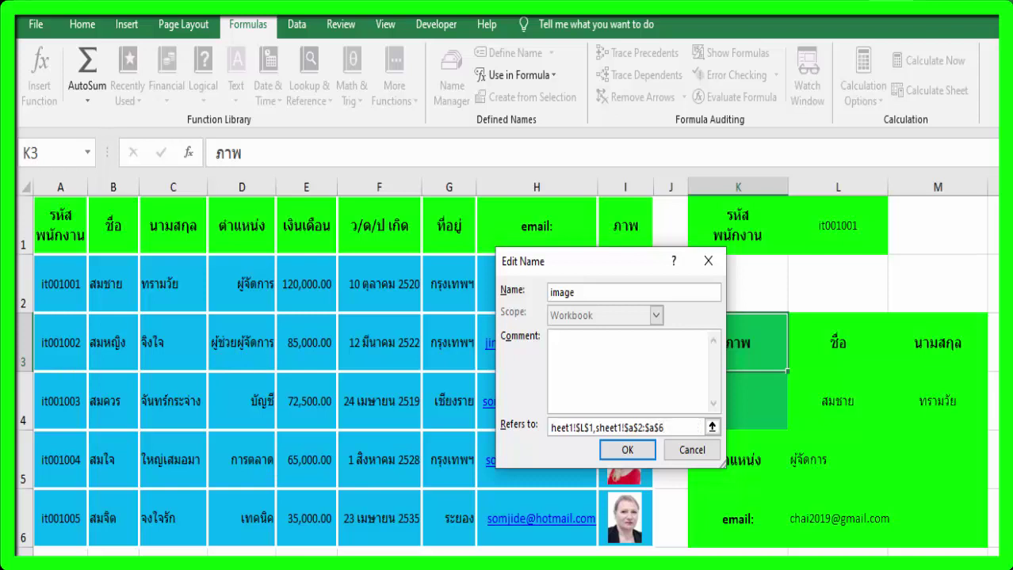
type(",0))")
left_click(640, 452)
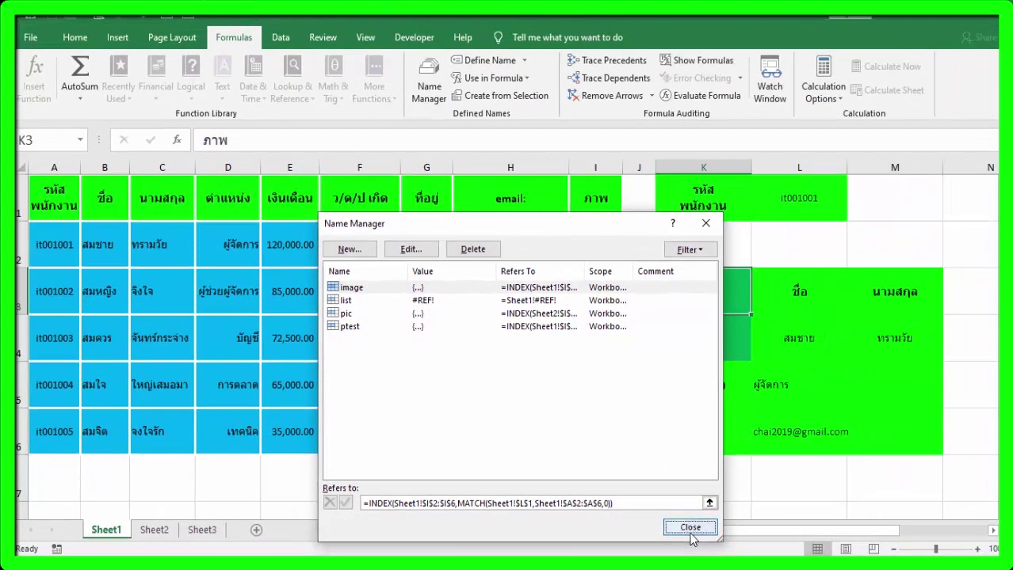
left_click(830, 539)
Copy the first employee's picture from I2 and paste it onto the form's picture cell K3 using the destination theme.
left_click(605, 260)
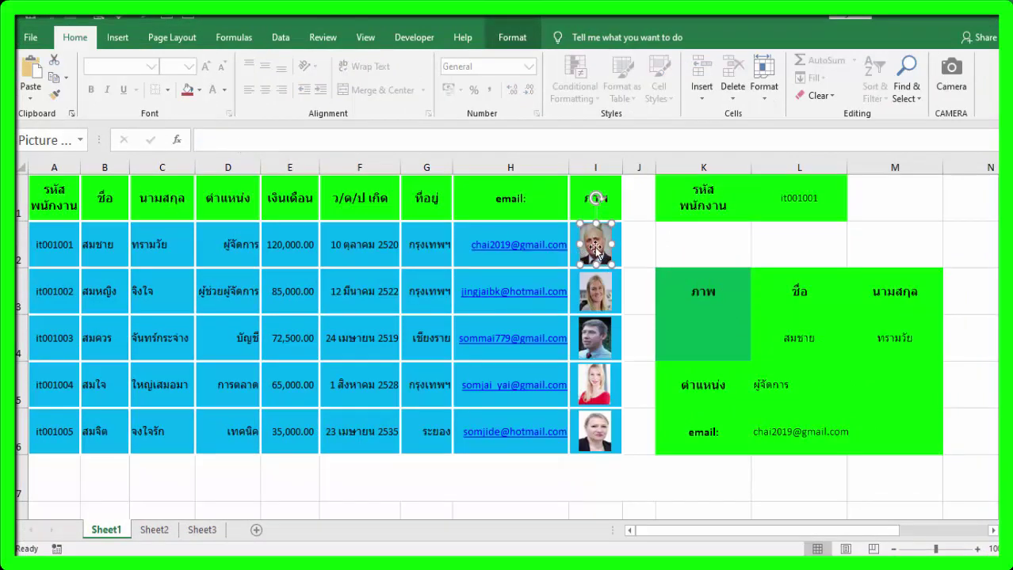
right_click(593, 246)
left_click(631, 276)
left_click(670, 284)
right_click(669, 284)
left_click(691, 282)
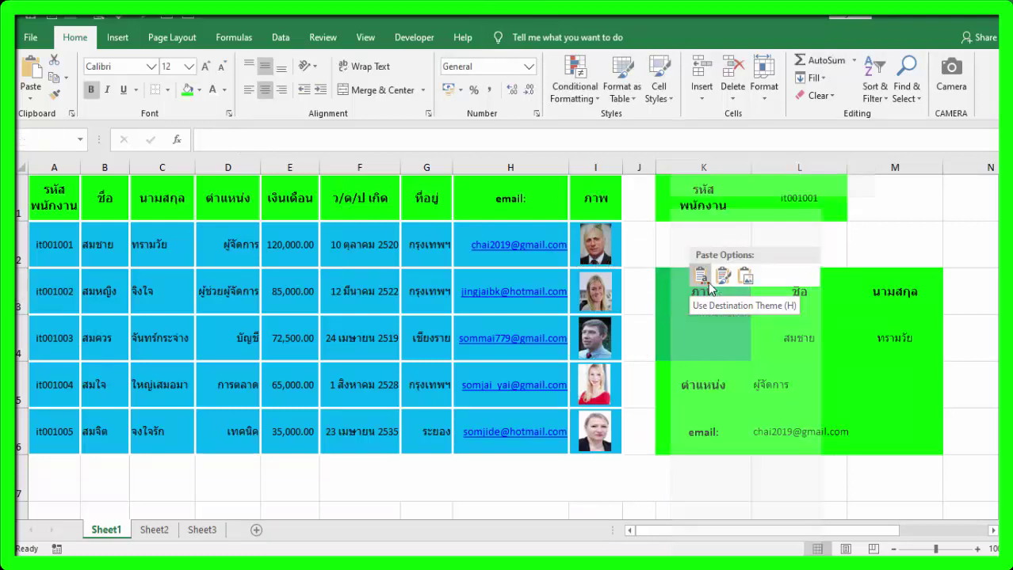
Link the pasted picture to the formula =image and enlarge it to cover the merged picture cell K3:K4.
left_click(212, 139)
type("=")
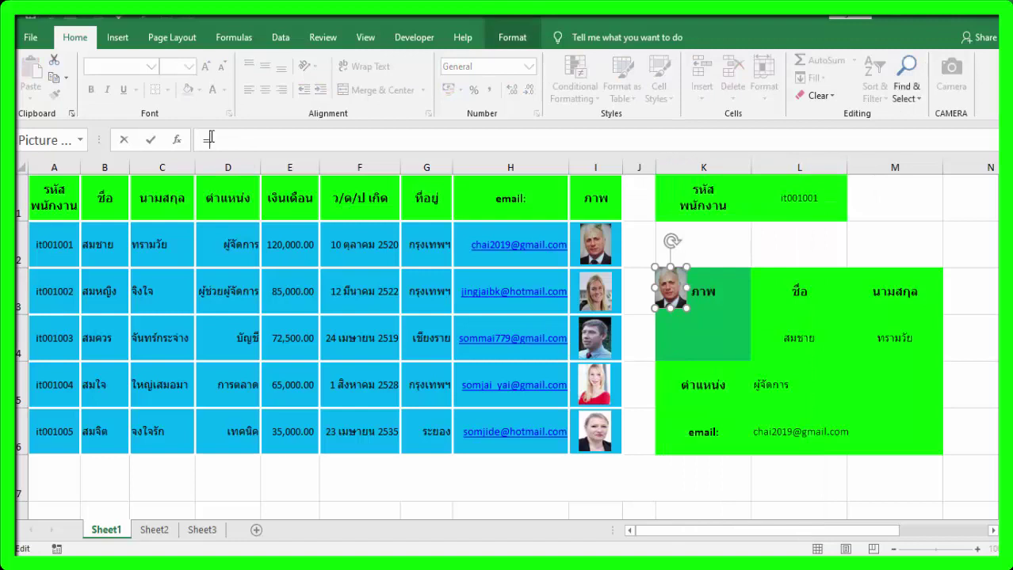
type("im")
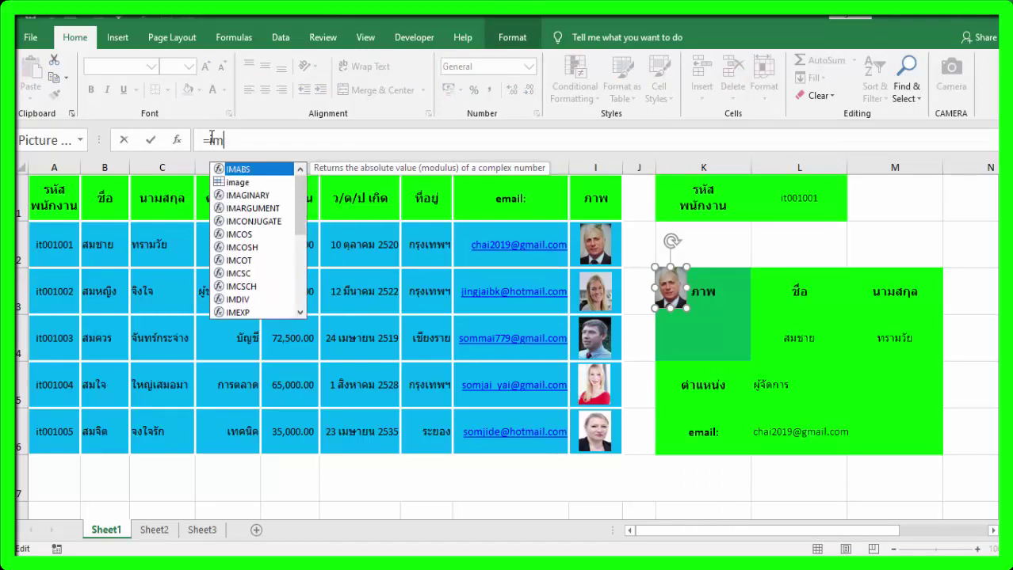
double_click(251, 185)
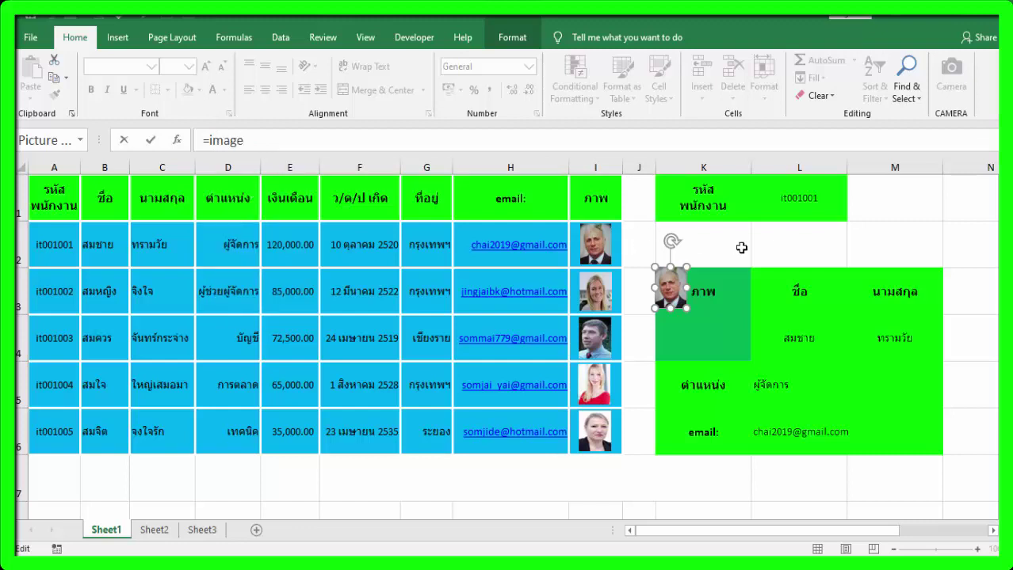
key("Return")
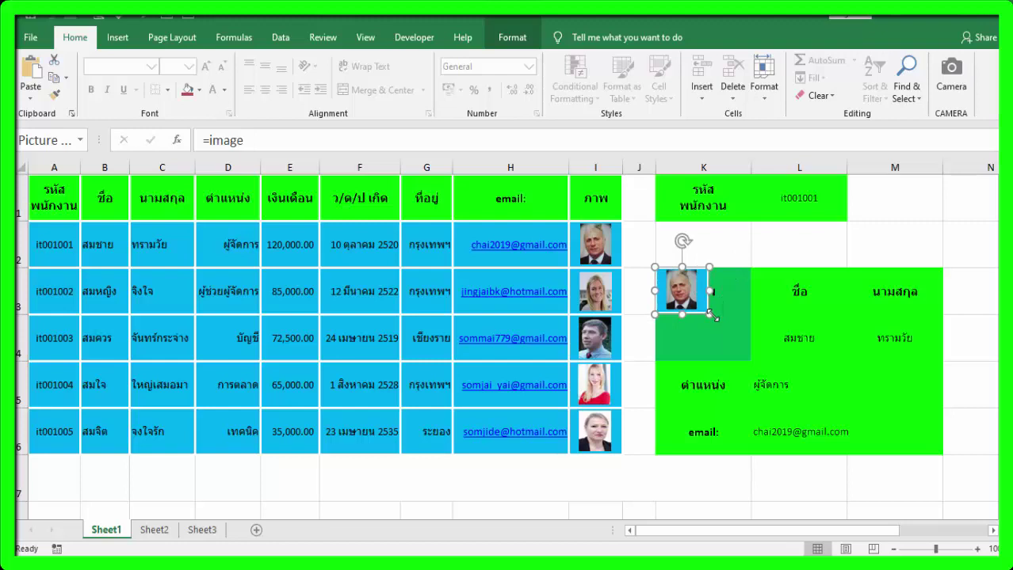
left_click_drag(711, 316, 760, 362)
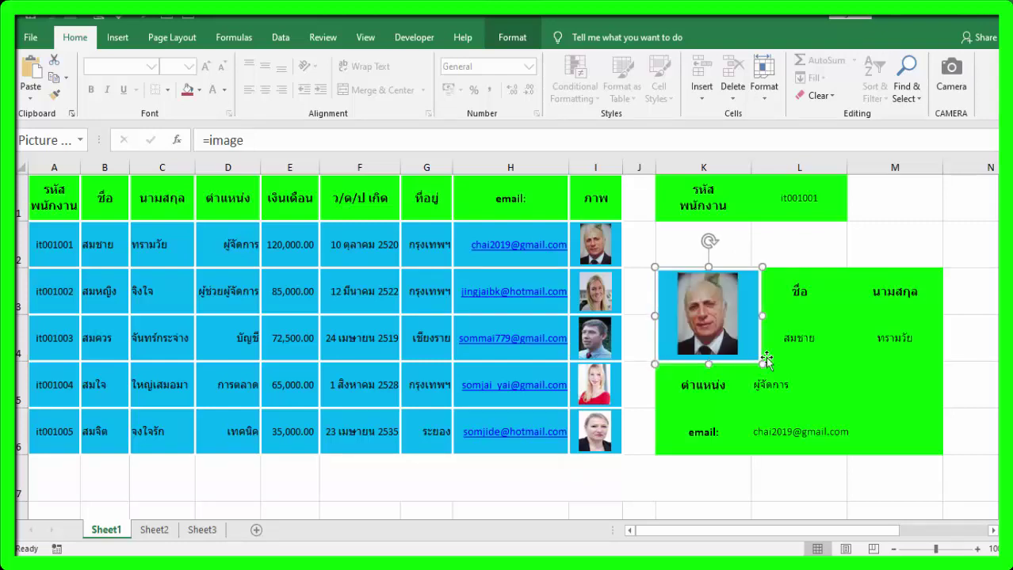
Choose the second, third and fifth employee codes in turn from the L1 list to test the lookup form.
left_click(822, 201)
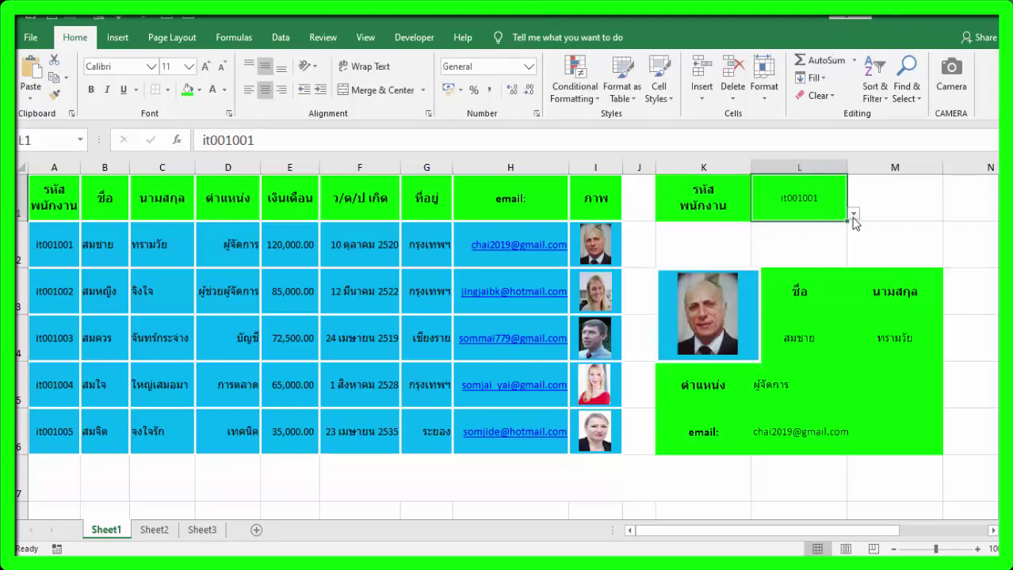
left_click(852, 217)
left_click(783, 241)
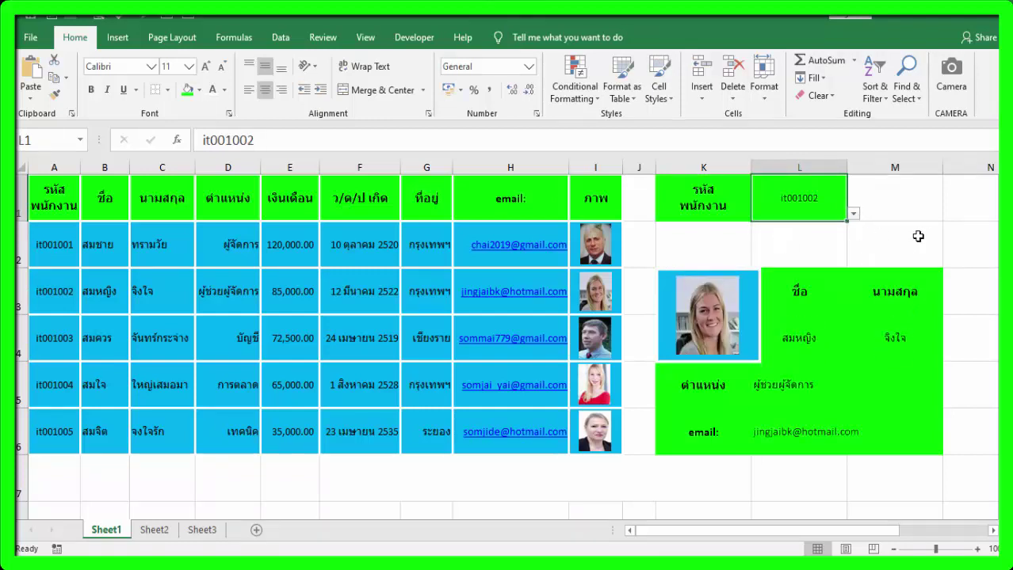
left_click(853, 214)
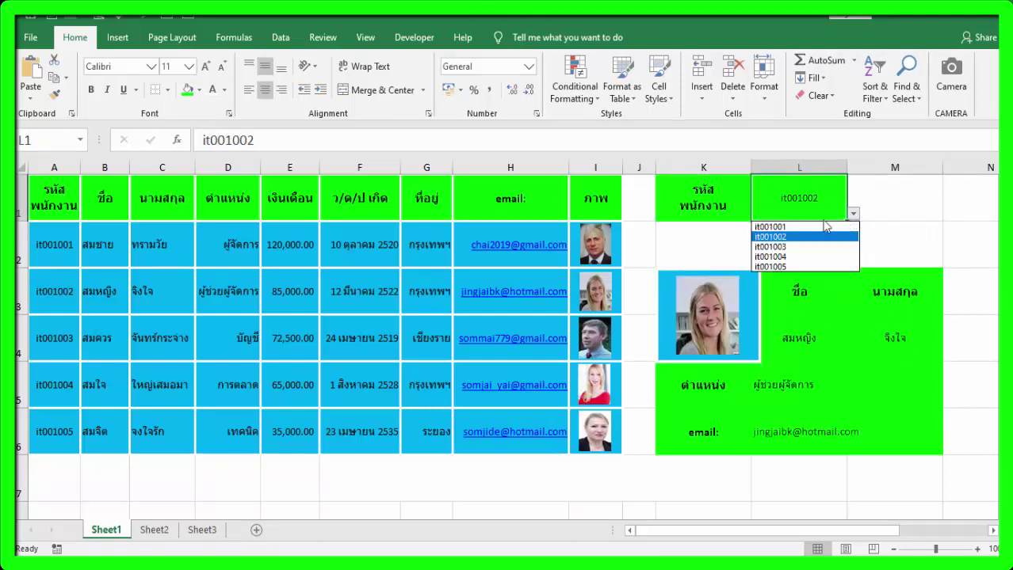
left_click(784, 247)
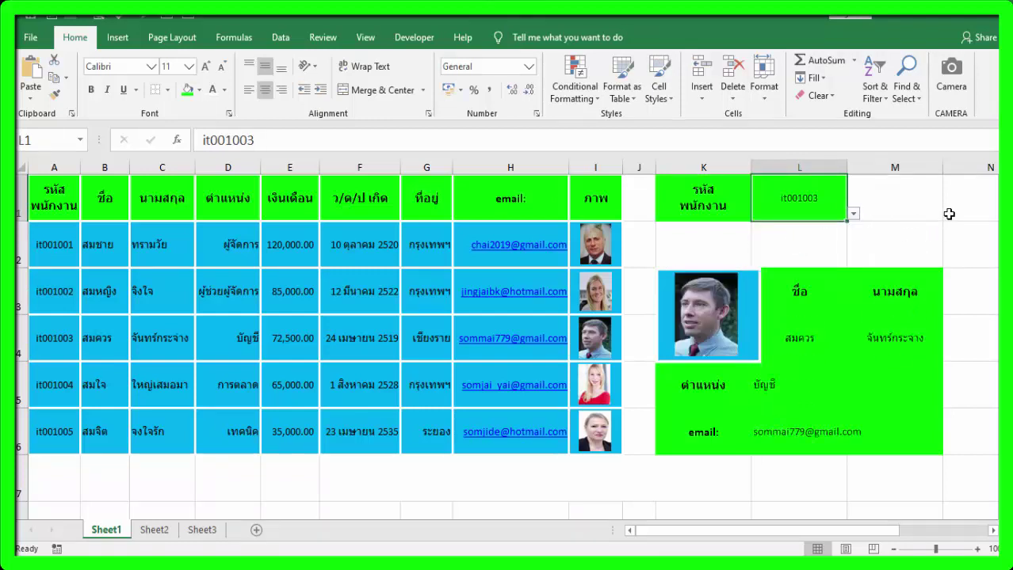
left_click(853, 215)
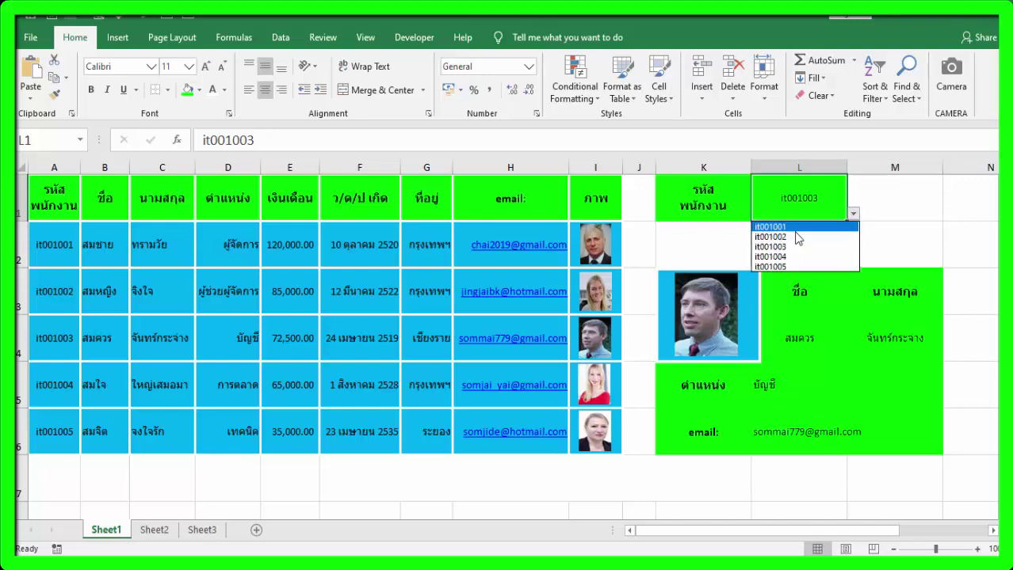
left_click(774, 265)
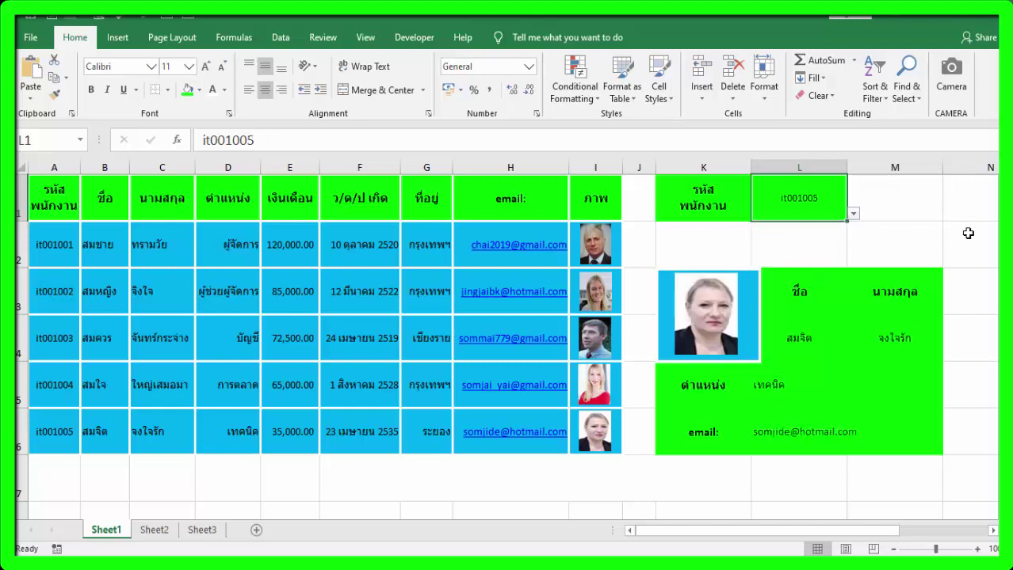